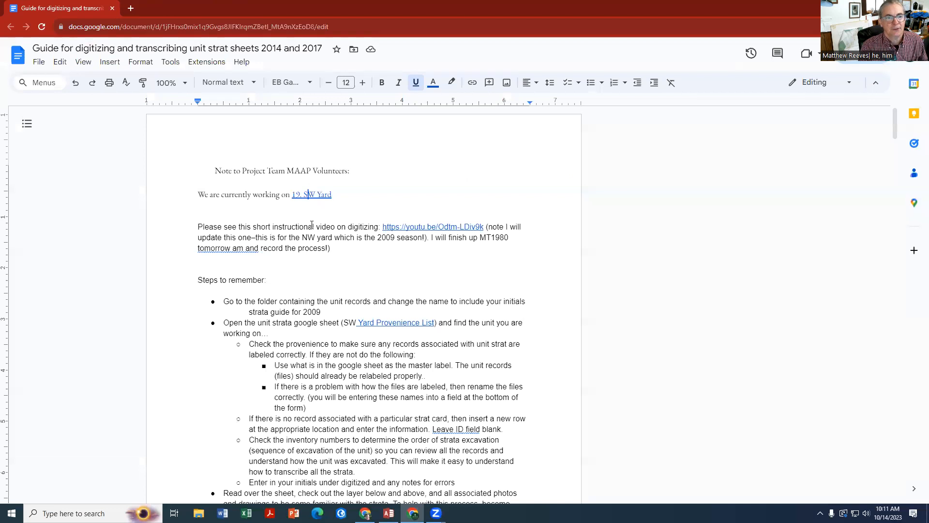
# Open the 19. SW Yard folder linked in the guide, open its MT1980-IP MBR subfolder, and select MT1980.C.CA.pdf
pyautogui.click(316, 194)
pyautogui.click(333, 211)
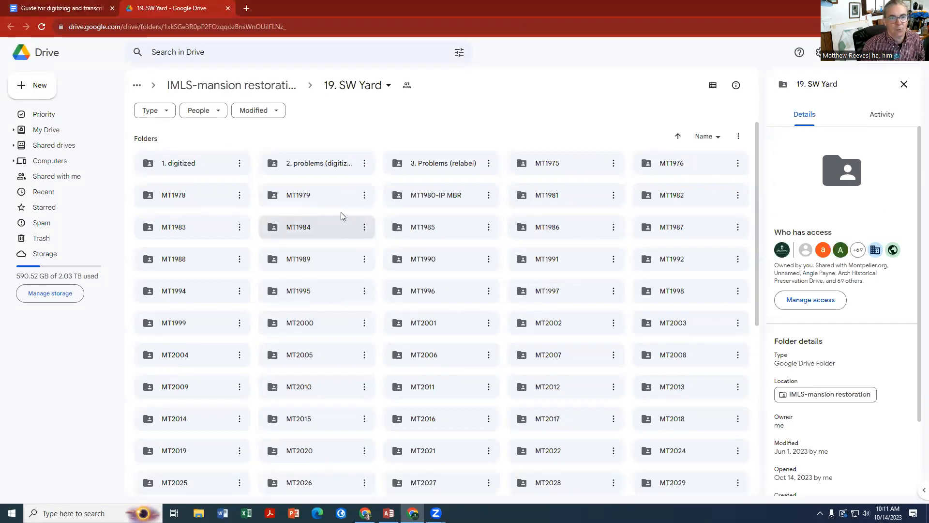
pyautogui.doubleClick(441, 198)
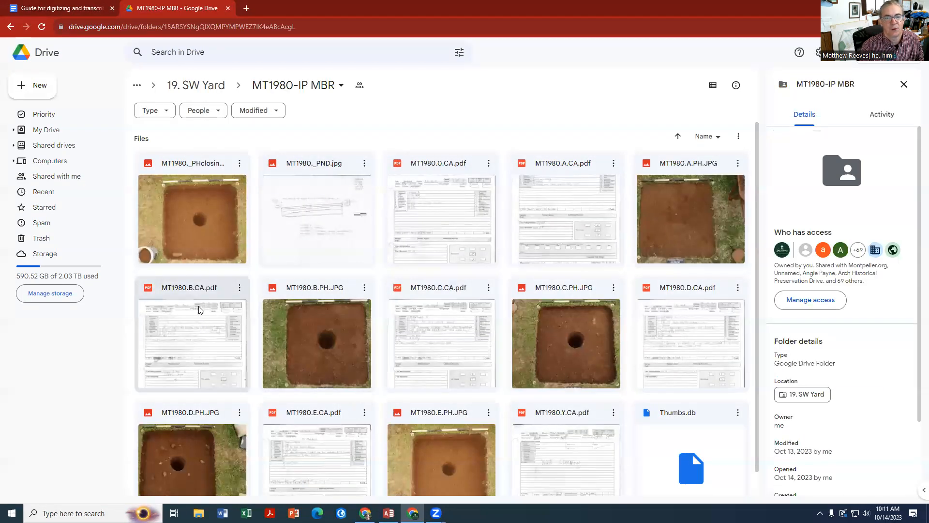
pyautogui.click(437, 332)
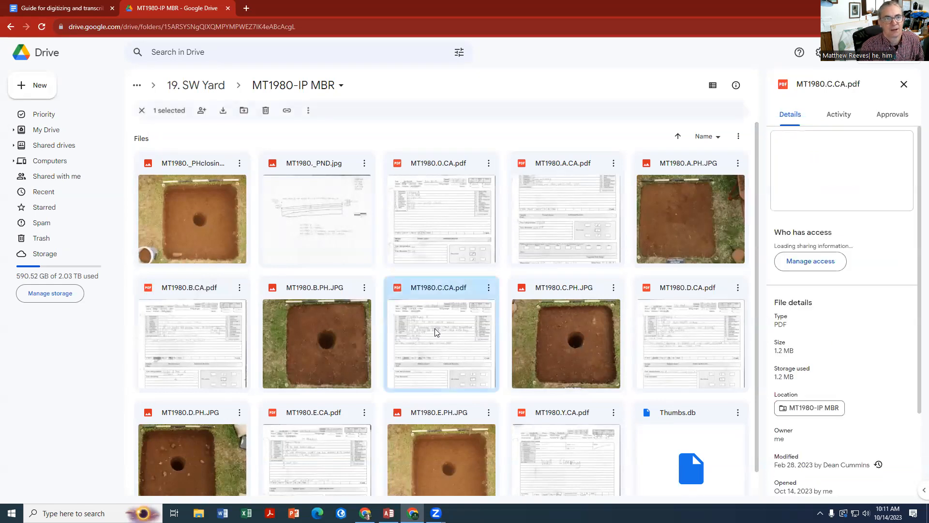
# Open the SW Yard Provenience List linked in the guide and enter MBR under Digitize Initials for MT1980.C
pyautogui.click(64, 9)
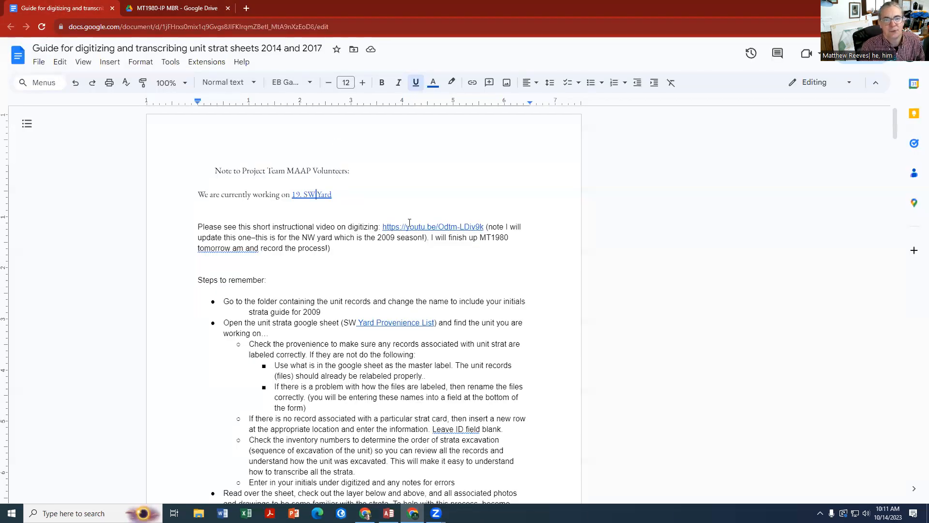
pyautogui.scroll(-1, 399, 282)
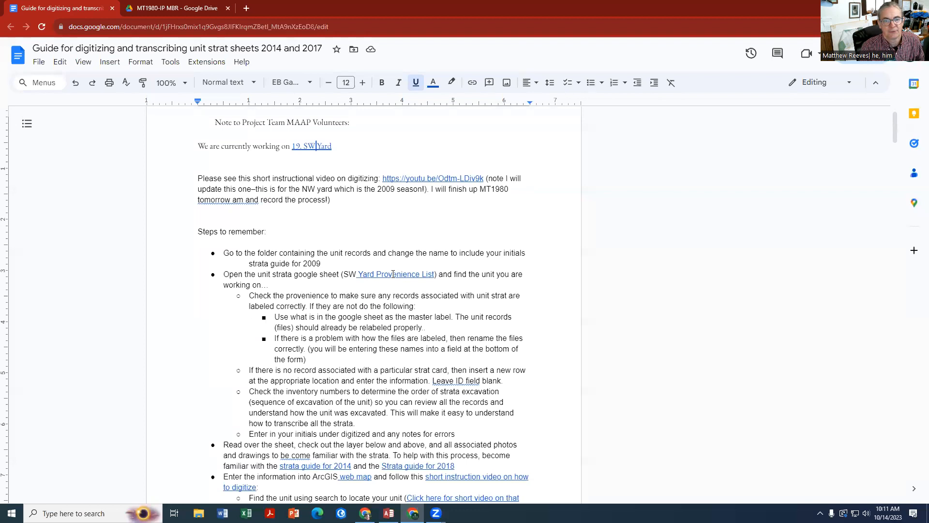
pyautogui.click(393, 274)
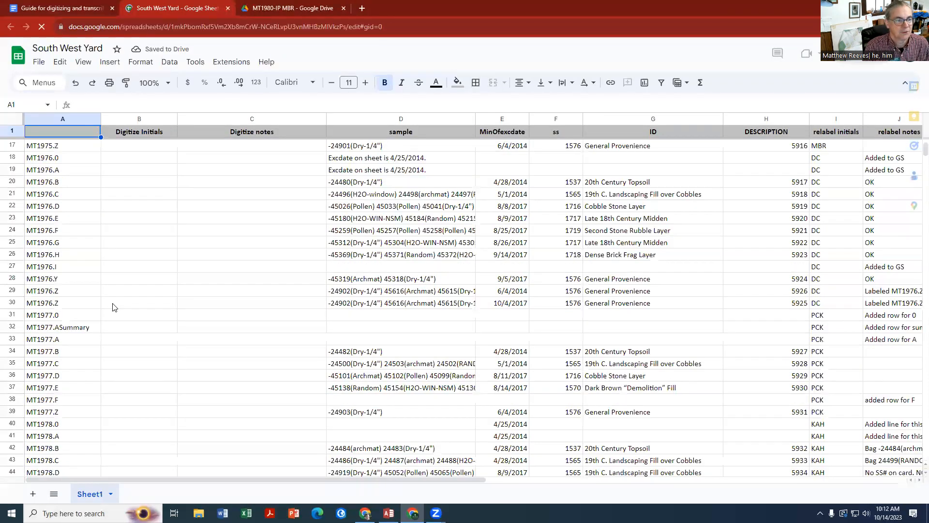
pyautogui.scroll(-10, 114, 306)
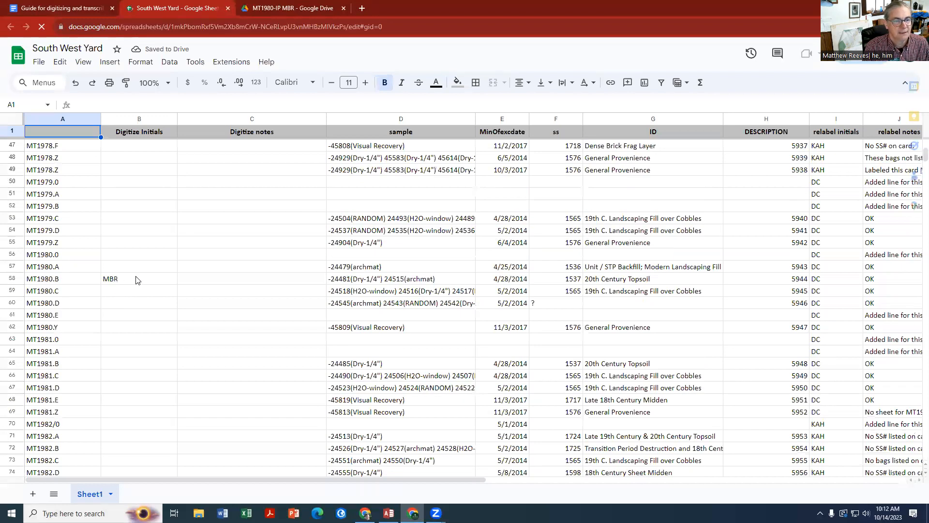
pyautogui.click(125, 291)
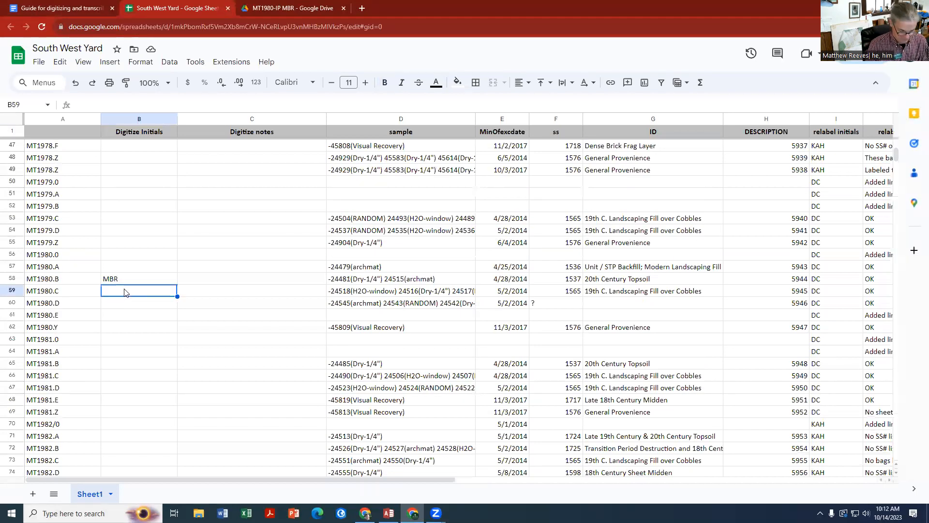
pyautogui.write('MBR')
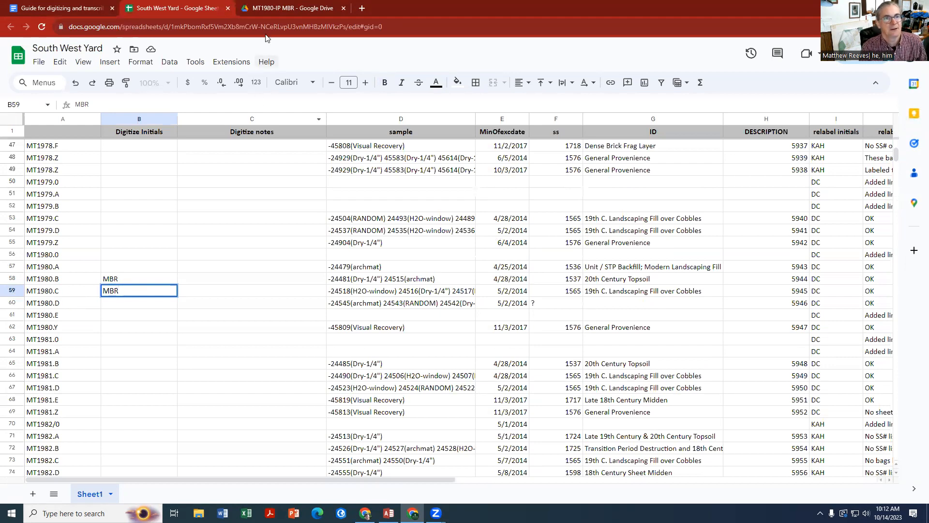
# Return to the guide and open the ArcGIS web map linked in the instructions for entering stratum information
pyautogui.click(66, 8)
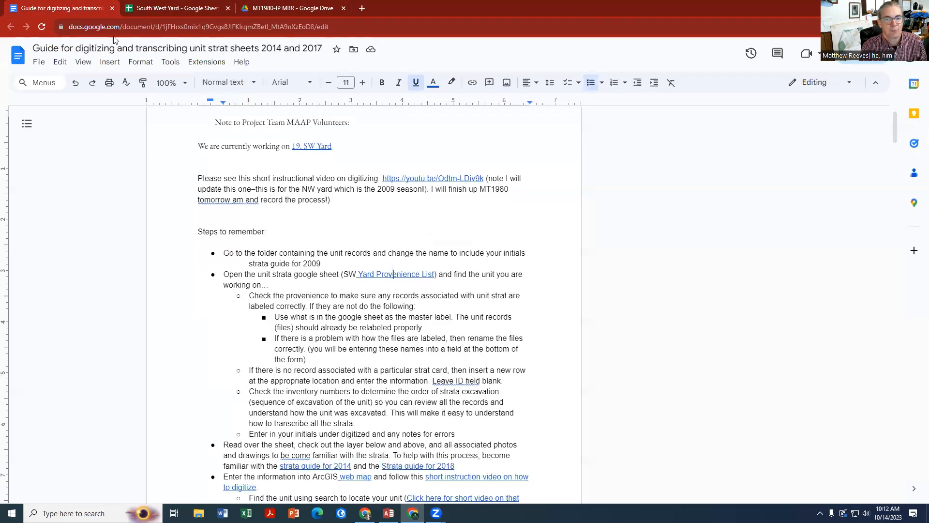
pyautogui.scroll(-2, 321, 428)
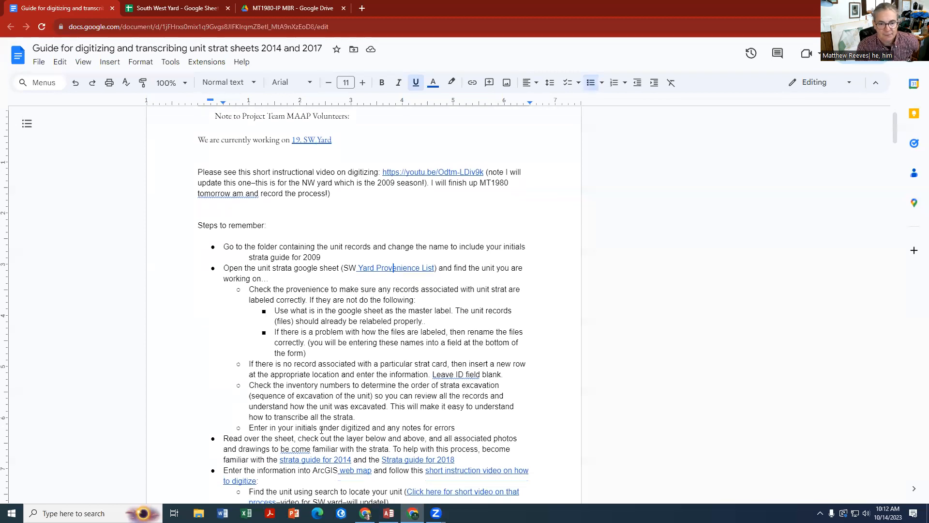
pyautogui.click(353, 385)
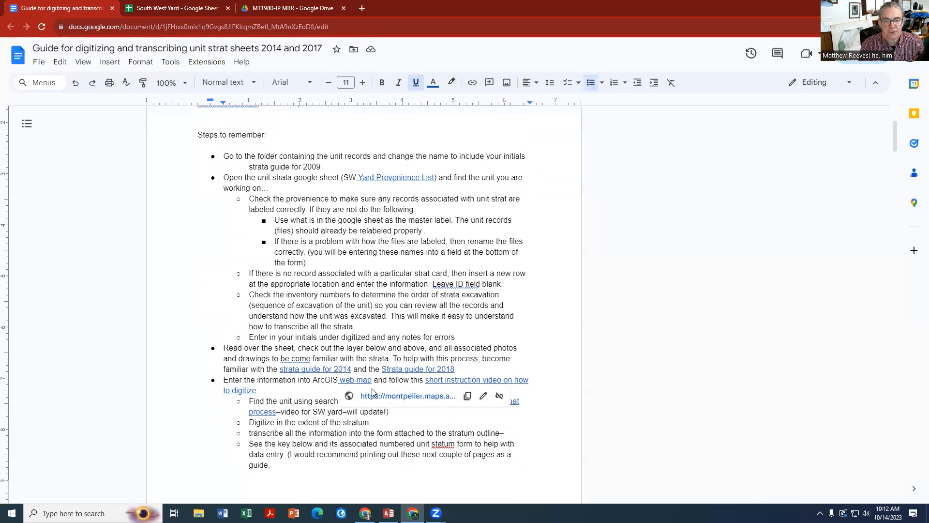
pyautogui.click(374, 399)
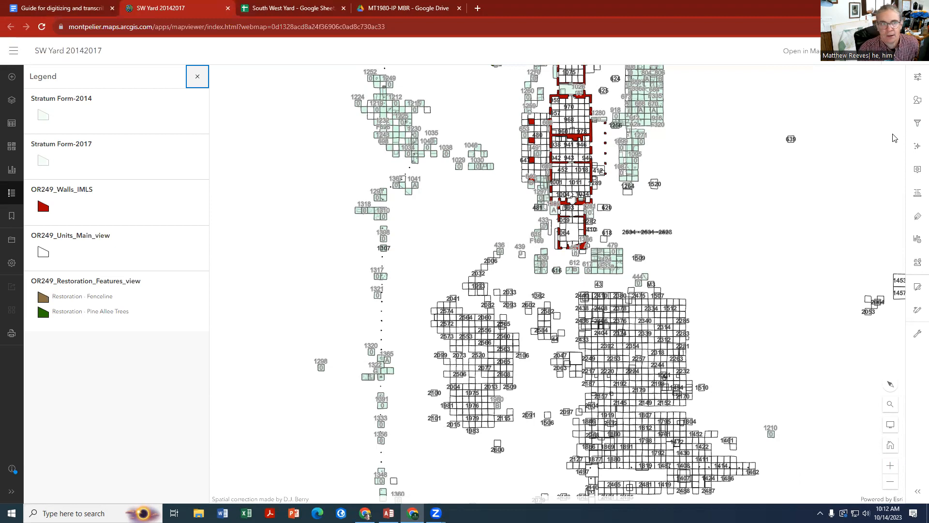
# Search the map for unit 1980 and view the attributes of its existing stratum B polygon
pyautogui.click(890, 403)
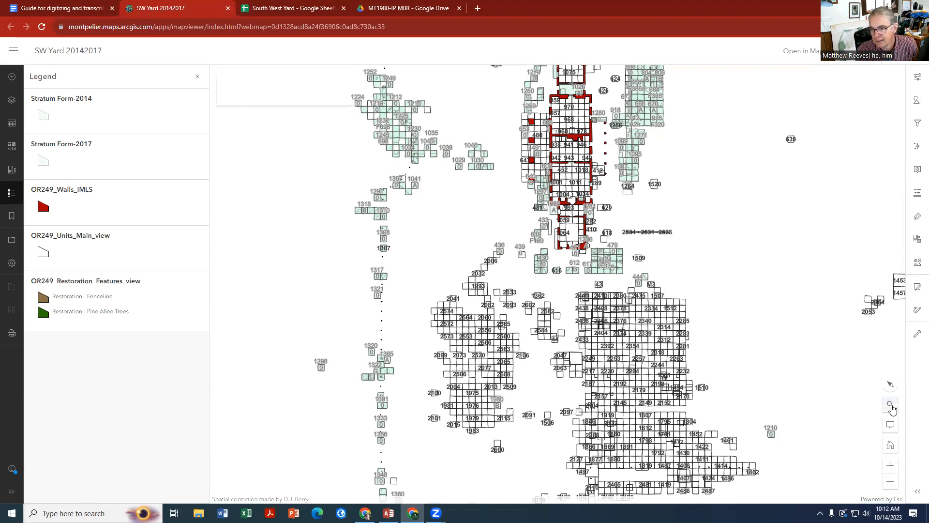
pyautogui.write('1980')
pyautogui.press('Return')
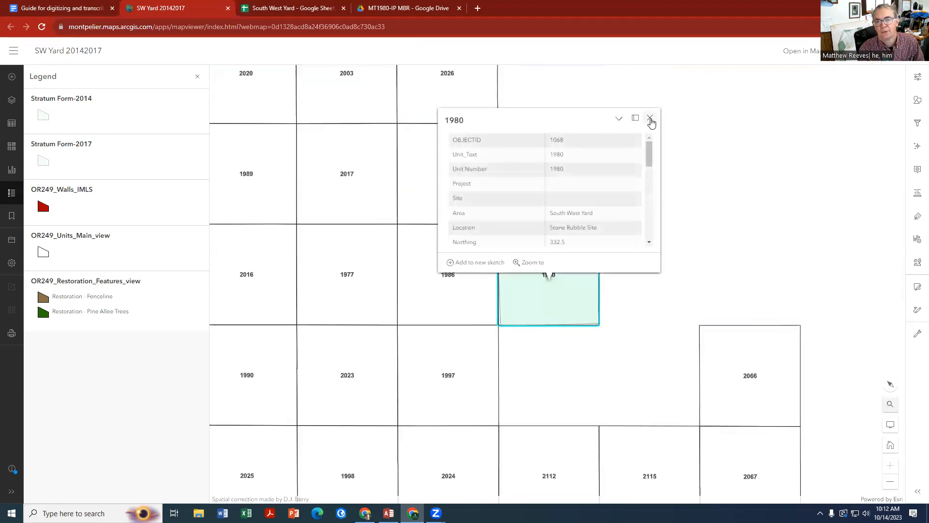
pyautogui.click(650, 118)
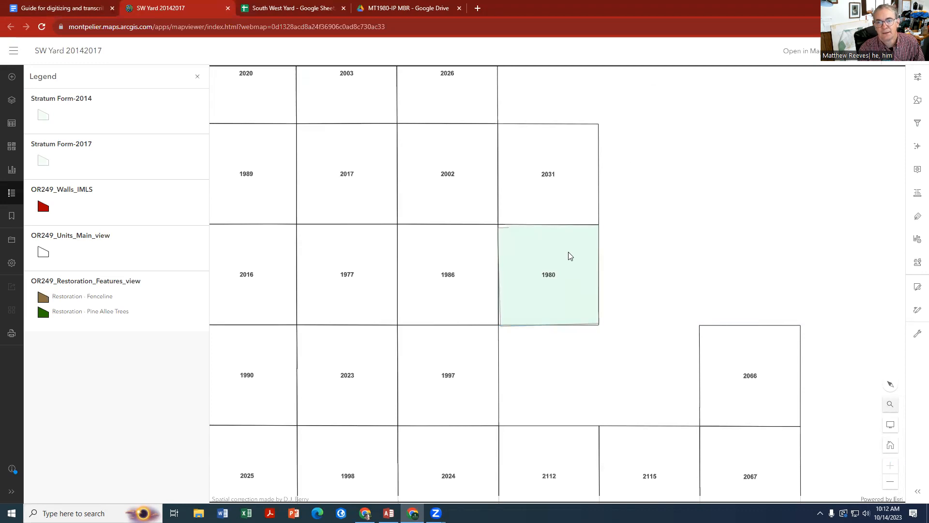
pyautogui.click(568, 252)
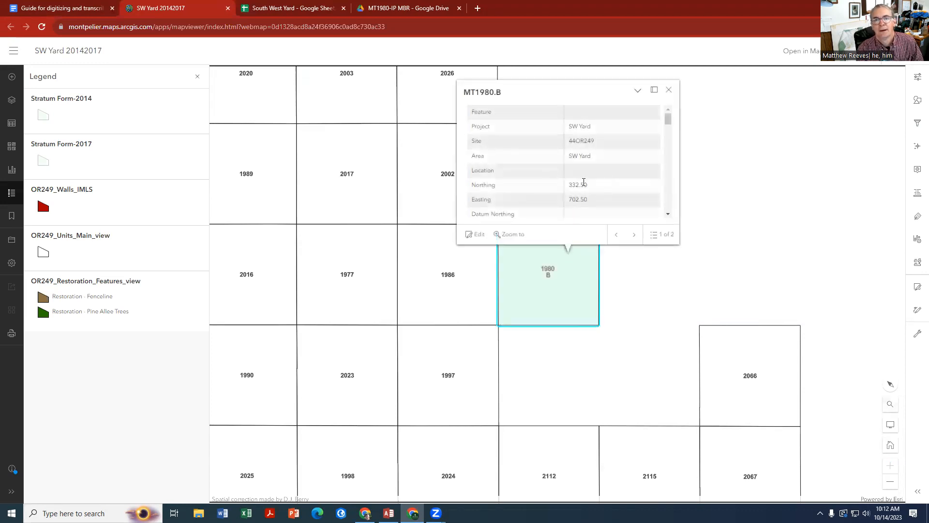
pyautogui.click(669, 92)
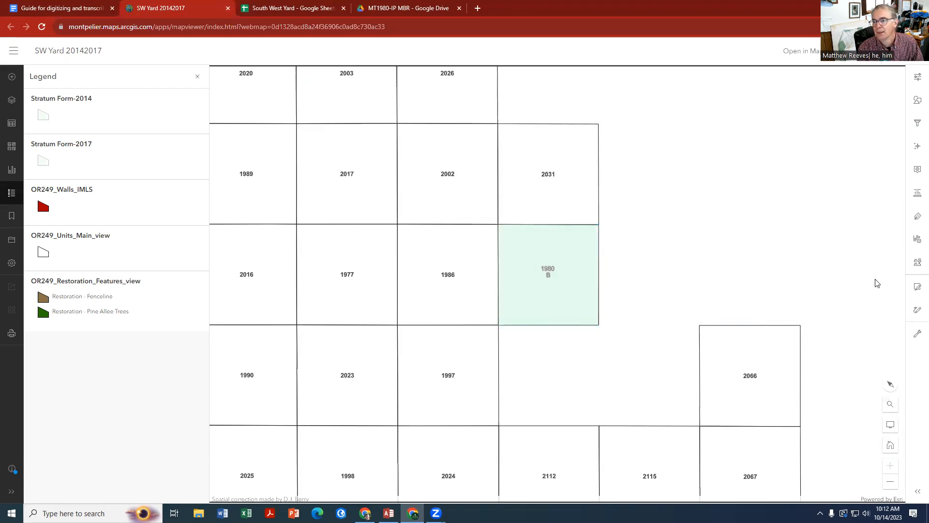
# Start the map's feature editor, then open the MT1980.C.CA.pdf record from the unit's Google Drive folder
pyautogui.click(916, 287)
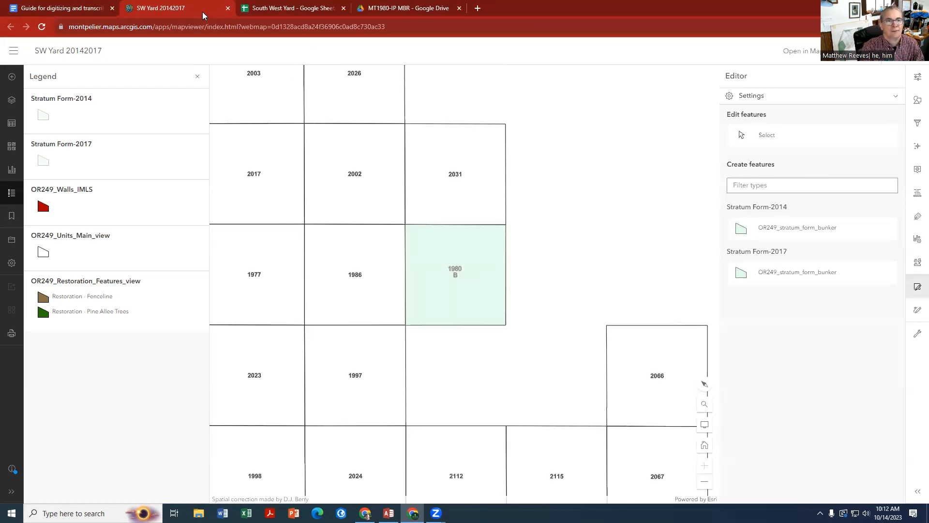
pyautogui.click(85, 10)
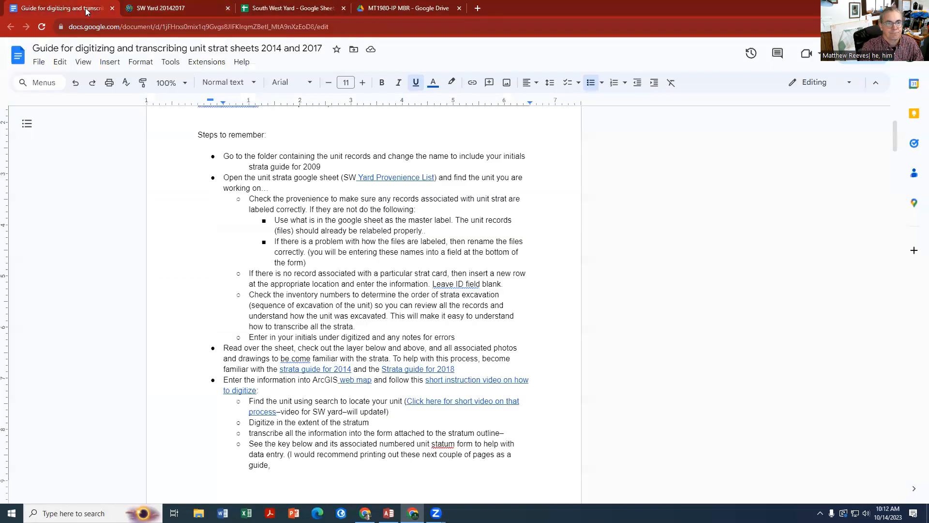
pyautogui.scroll(3, 358, 196)
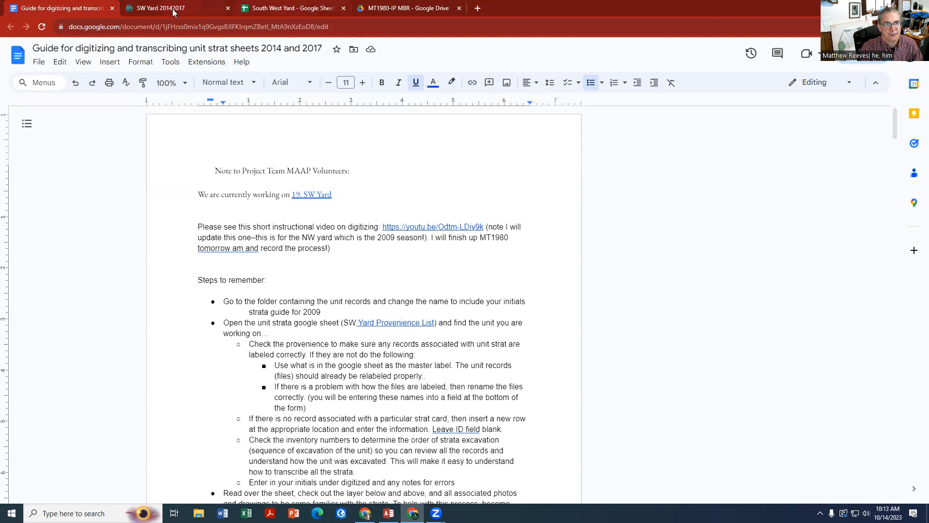
pyautogui.click(388, 8)
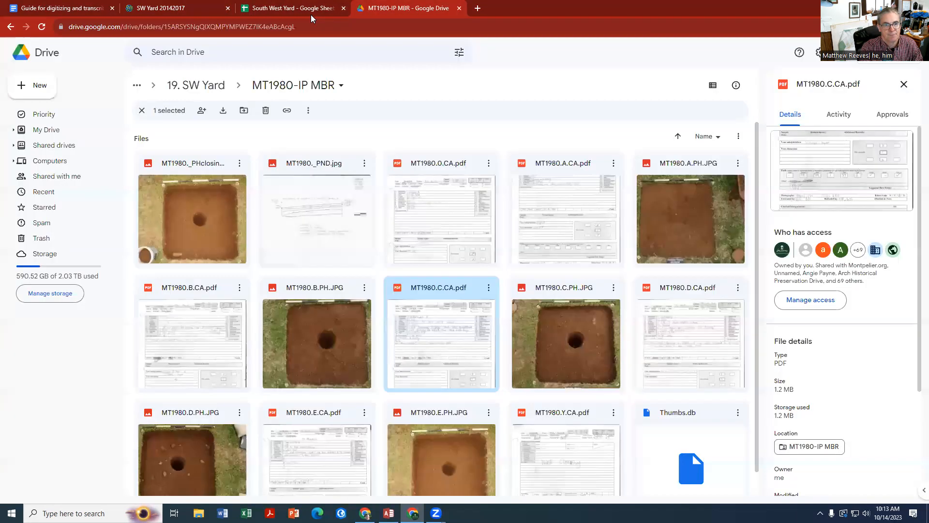
pyautogui.doubleClick(434, 341)
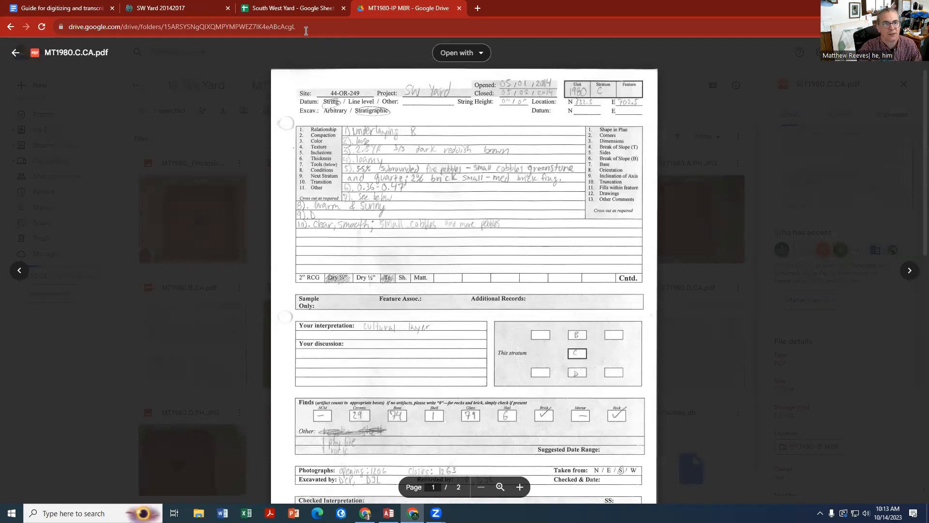
# Choose the Stratum Form-2014 feature template on the map and check the plan drawing on page 2 of MT1980.C.CA.pdf
pyautogui.click(189, 10)
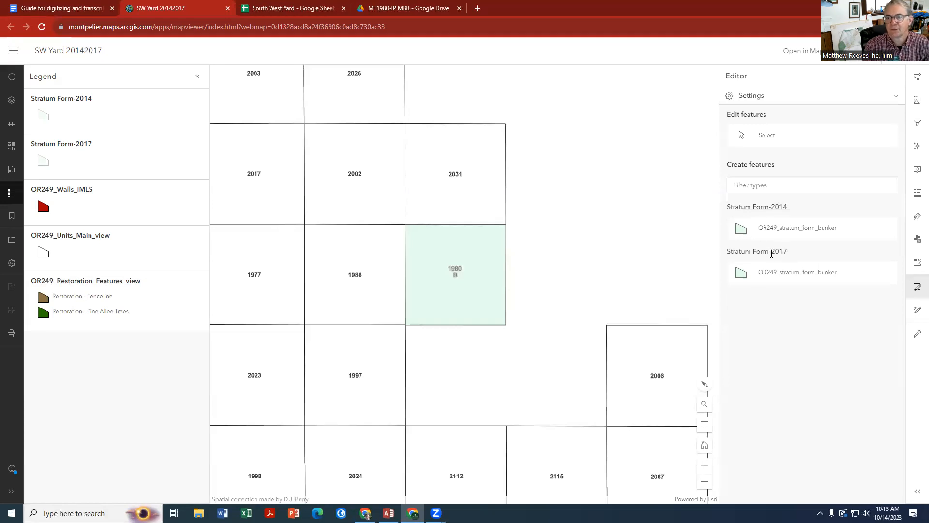
pyautogui.click(792, 228)
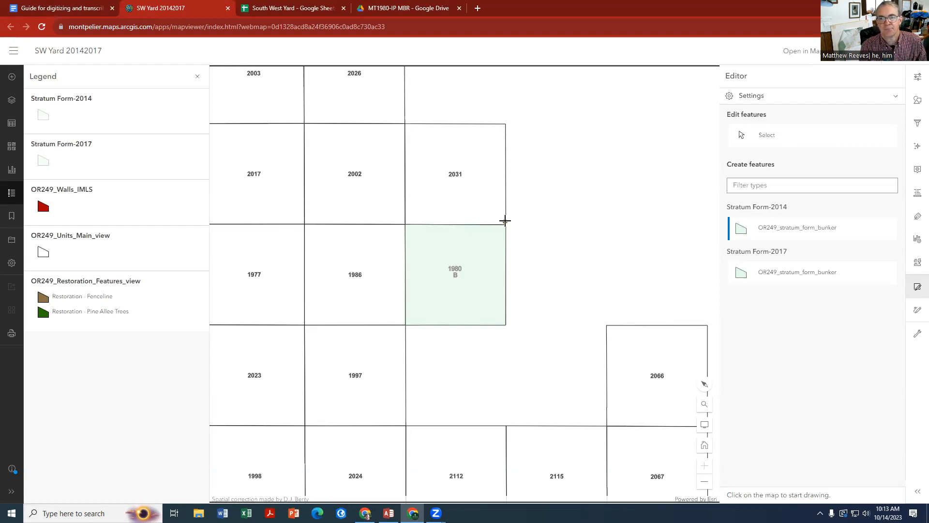
pyautogui.click(420, 237)
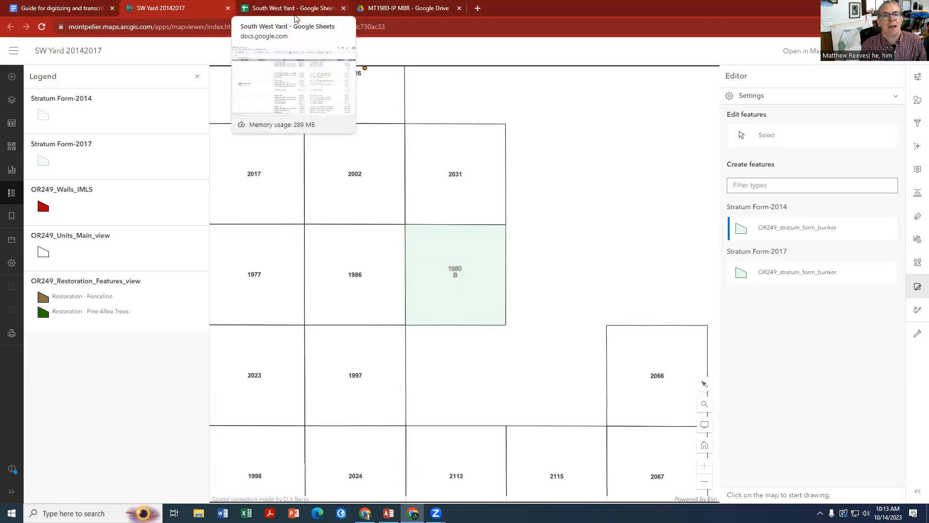
pyautogui.click(408, 8)
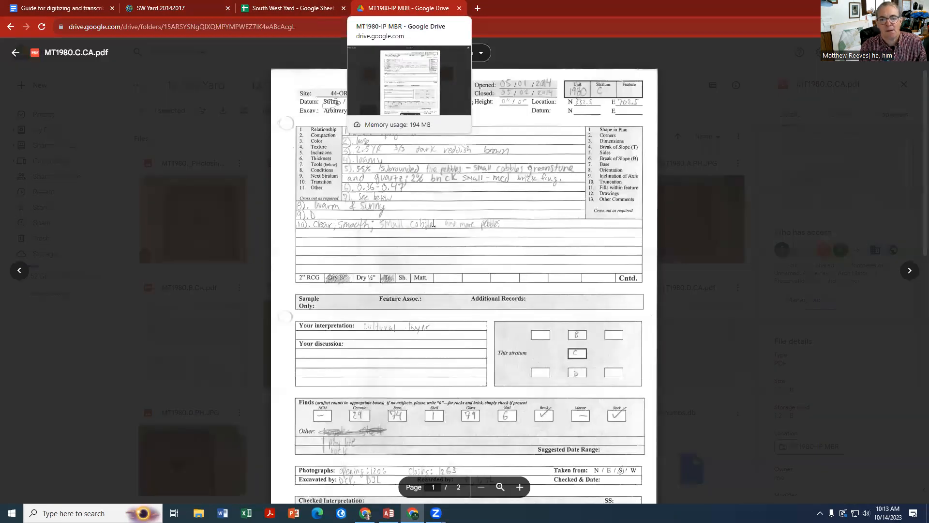
pyautogui.scroll(-12, 434, 222)
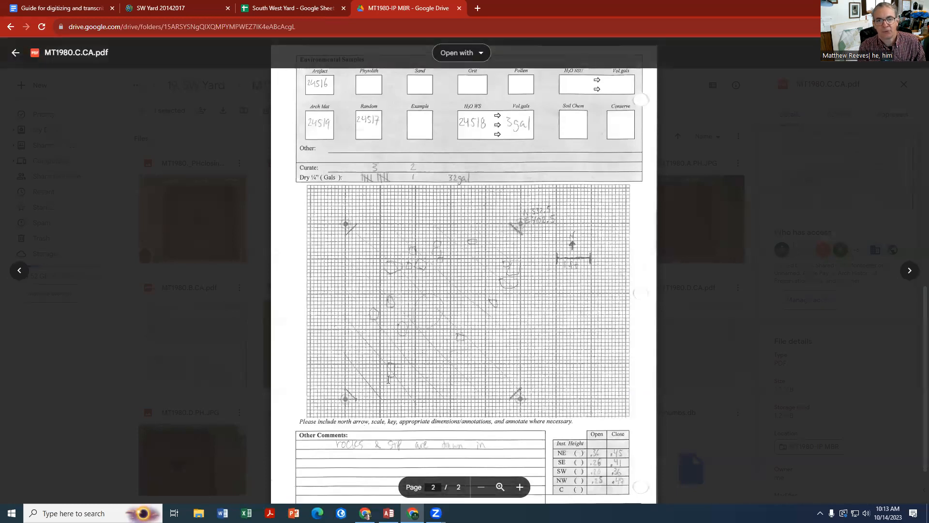
# Enable snapping in the map editor settings with OR249_Units_Main_view as the snapping layer
pyautogui.click(196, 12)
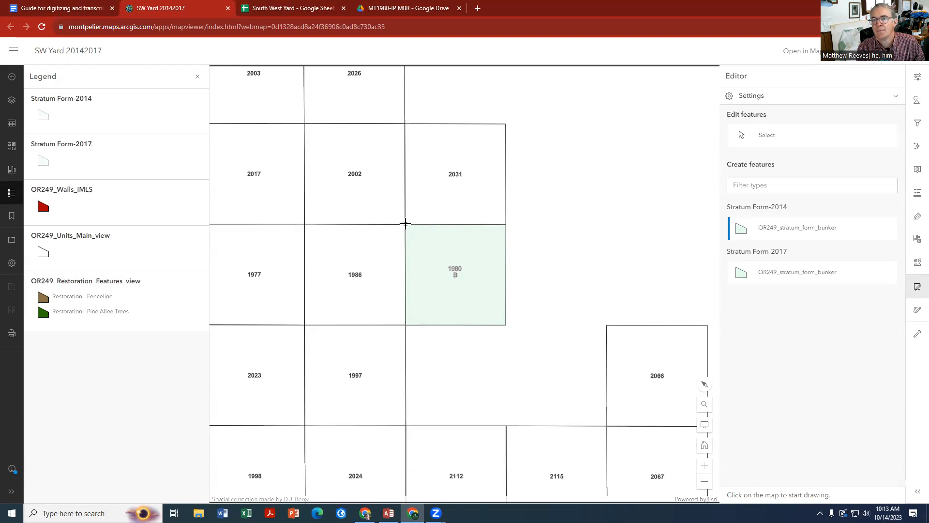
pyautogui.click(896, 96)
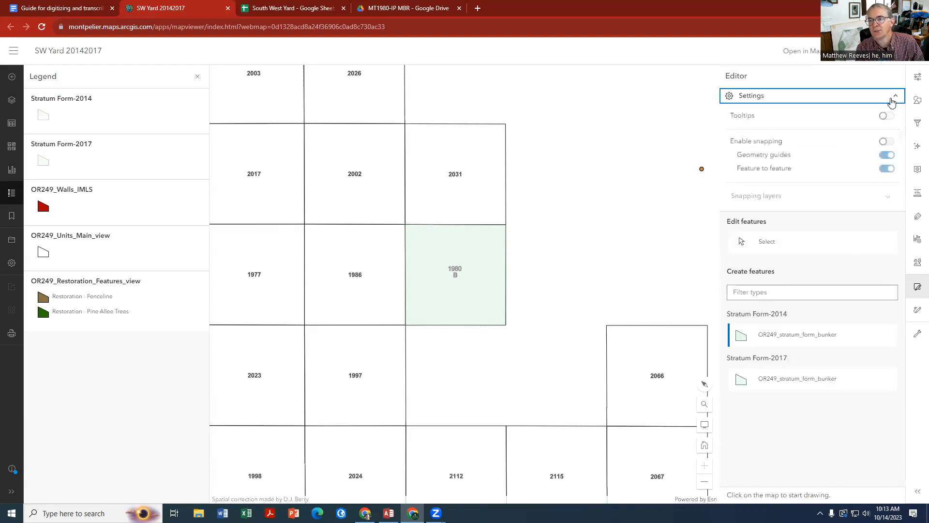
pyautogui.click(887, 141)
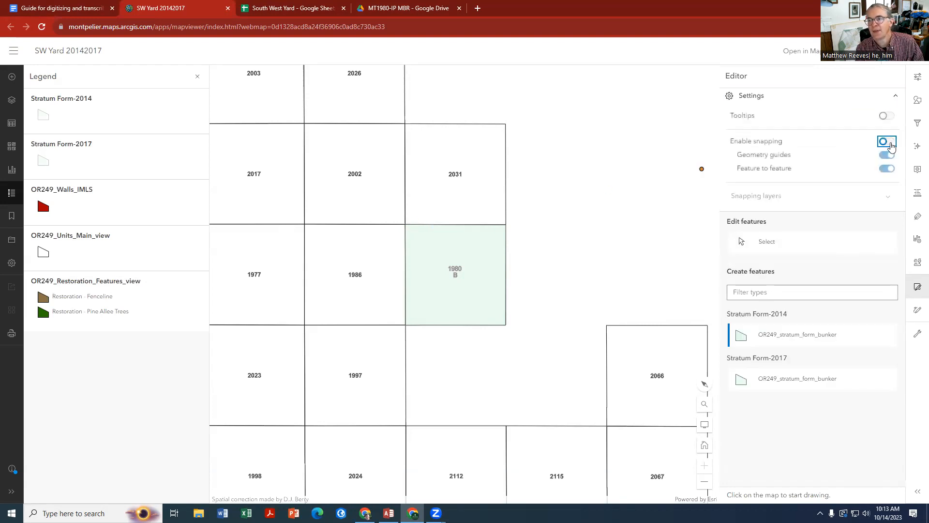
pyautogui.click(888, 196)
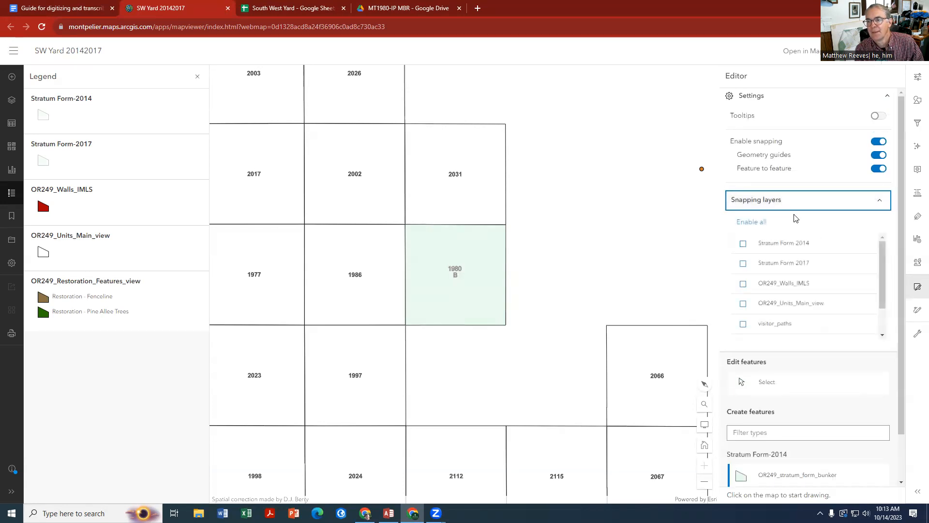
pyautogui.click(744, 305)
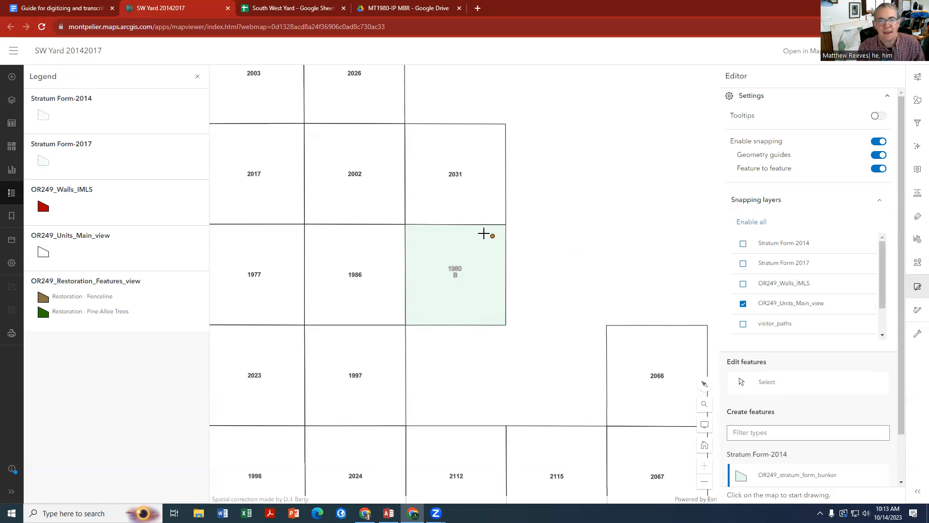
# Draw the stratum polygon around unit 1980, snapping to its four corners
pyautogui.click(406, 224)
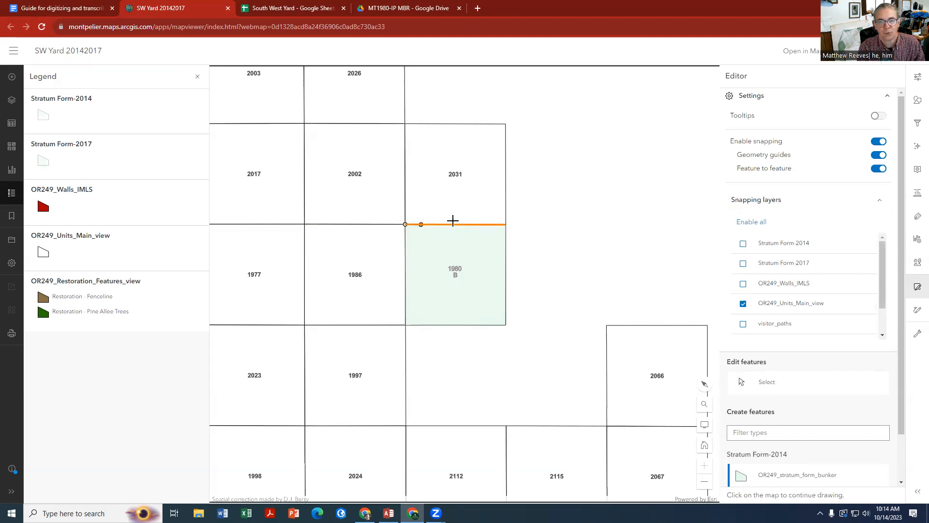
pyautogui.click(506, 223)
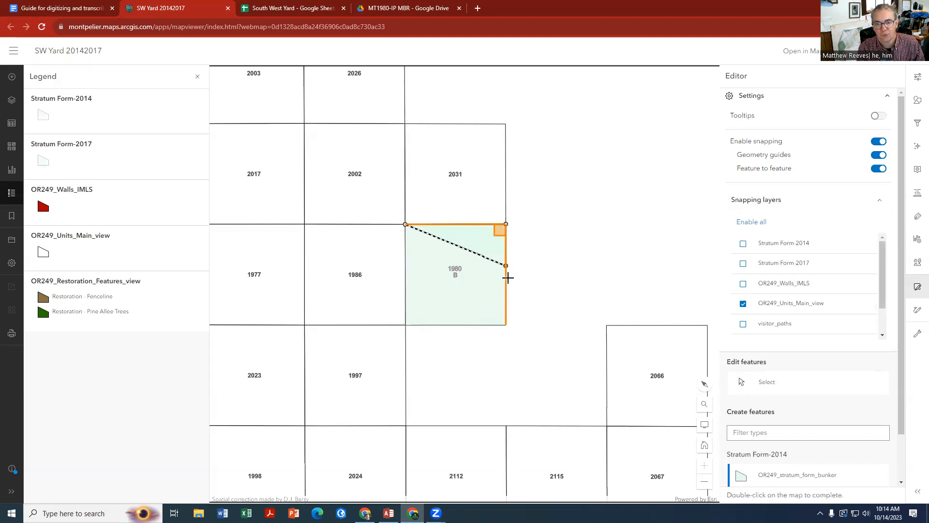
pyautogui.click(506, 325)
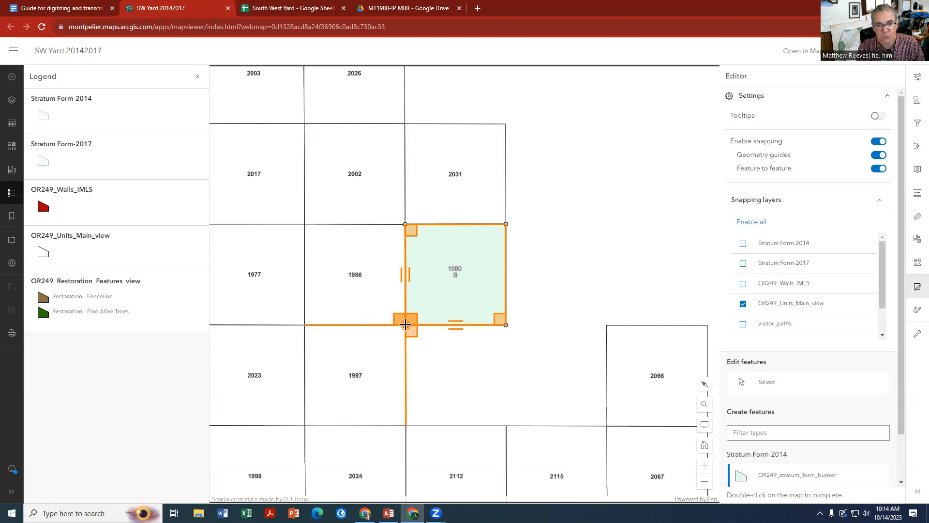
pyautogui.doubleClick(406, 324)
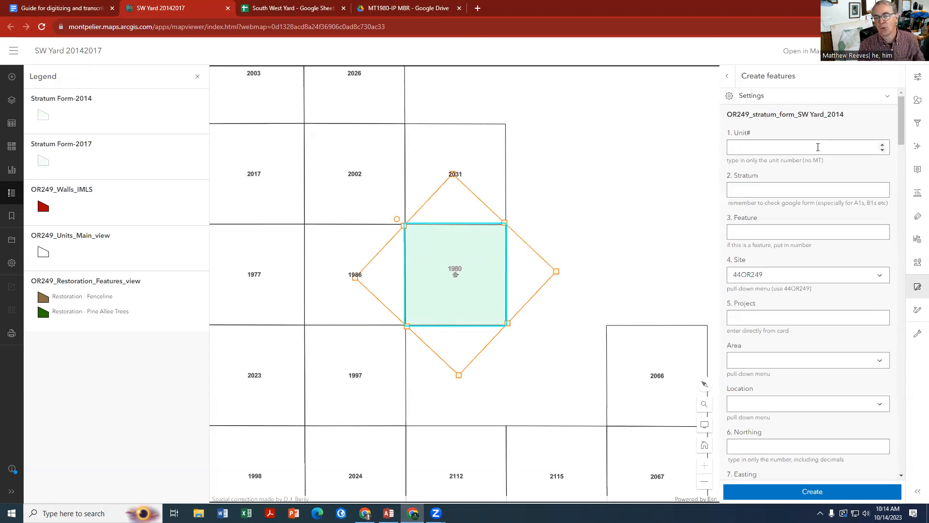
# Set the new feature's unit number to 1980
pyautogui.click(764, 151)
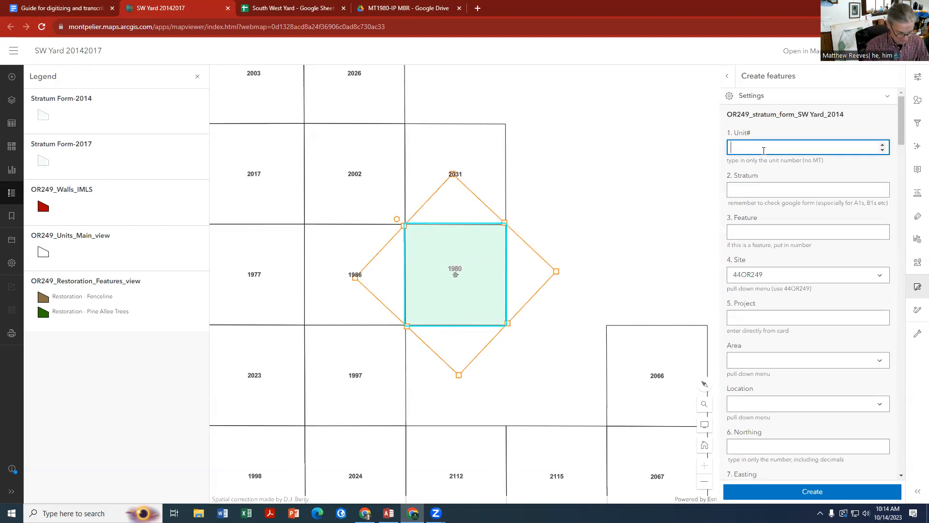
pyautogui.write('19')
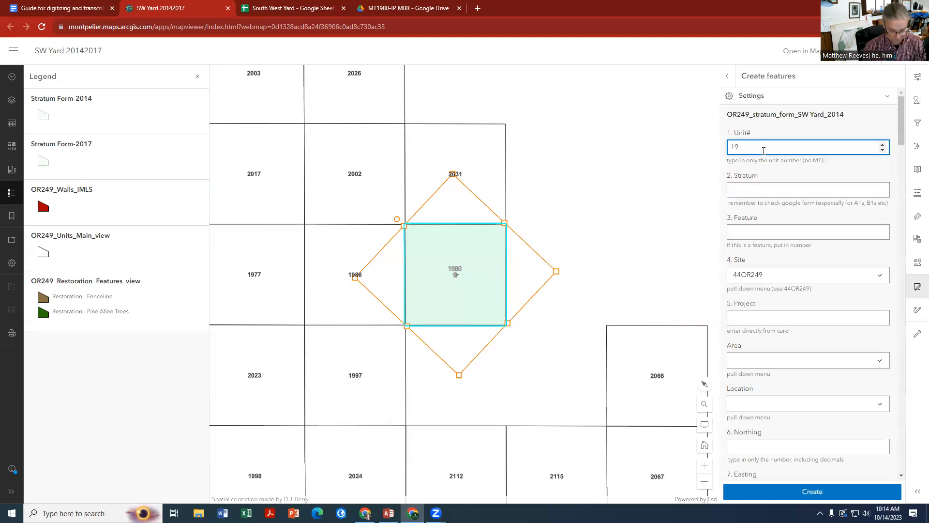
pyautogui.write('0880')
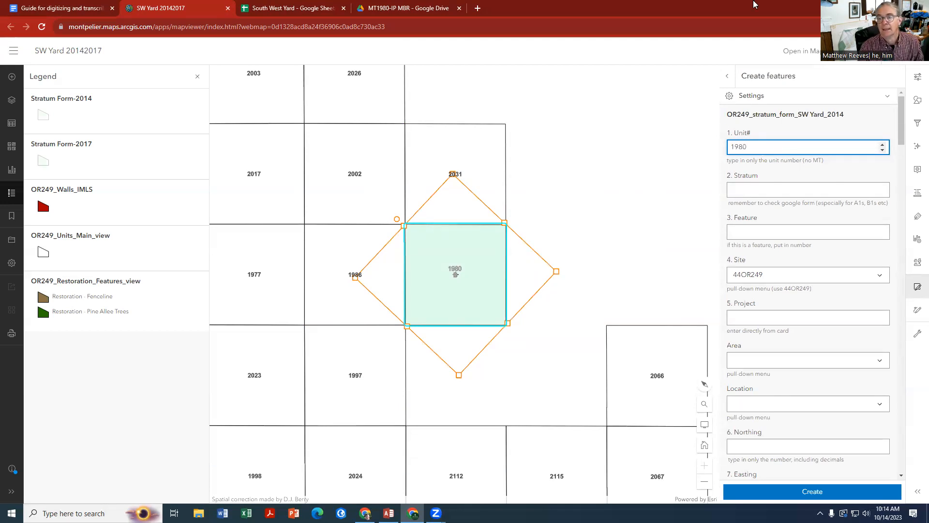
# Move the MT1980.C.CA.pdf record into its own browser window and set the new feature's stratum to C
pyautogui.click(749, 189)
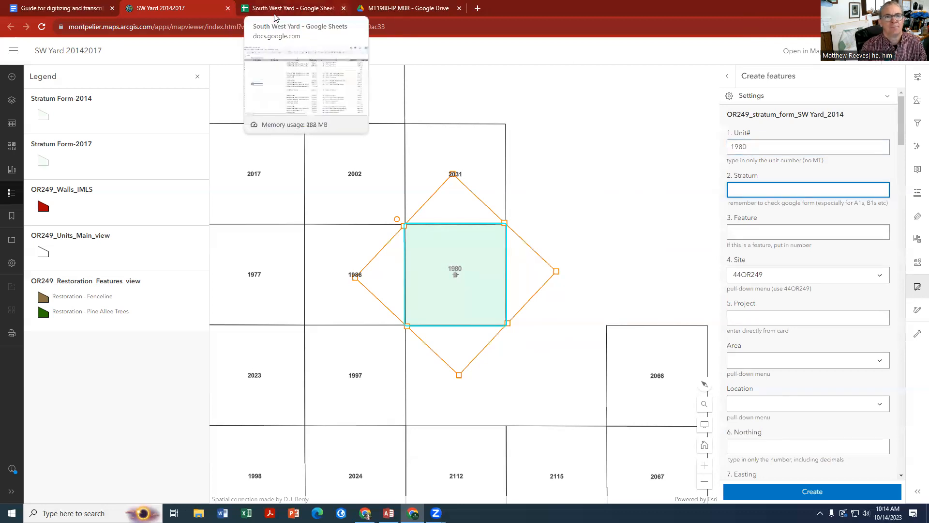
pyautogui.click(406, 8)
pyautogui.scroll(10, 388, 183)
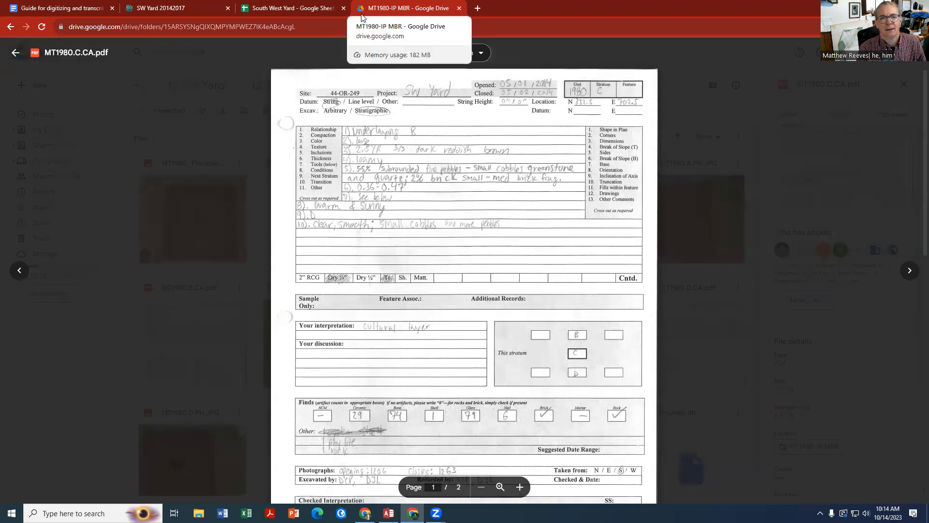
pyautogui.moveTo(372, 11); pyautogui.dragTo(359, 29)
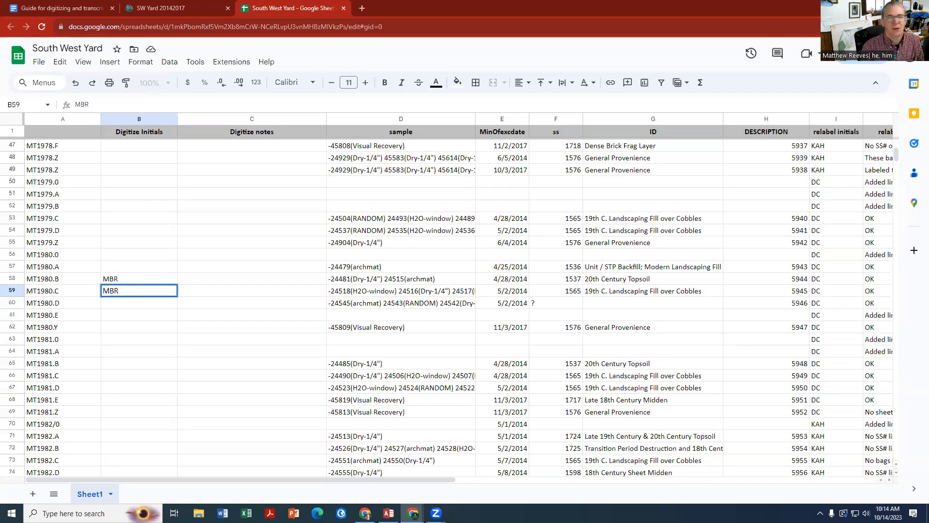
pyautogui.click(155, 12)
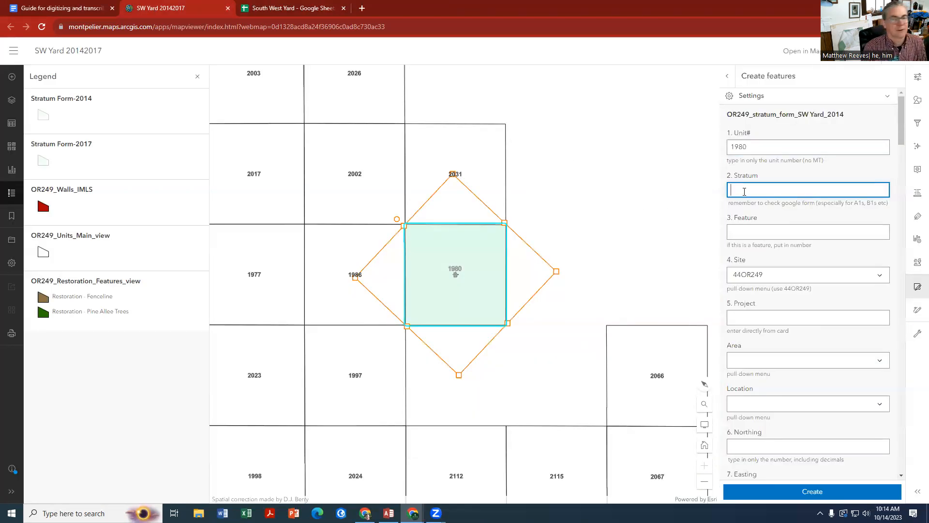
pyautogui.write('C')
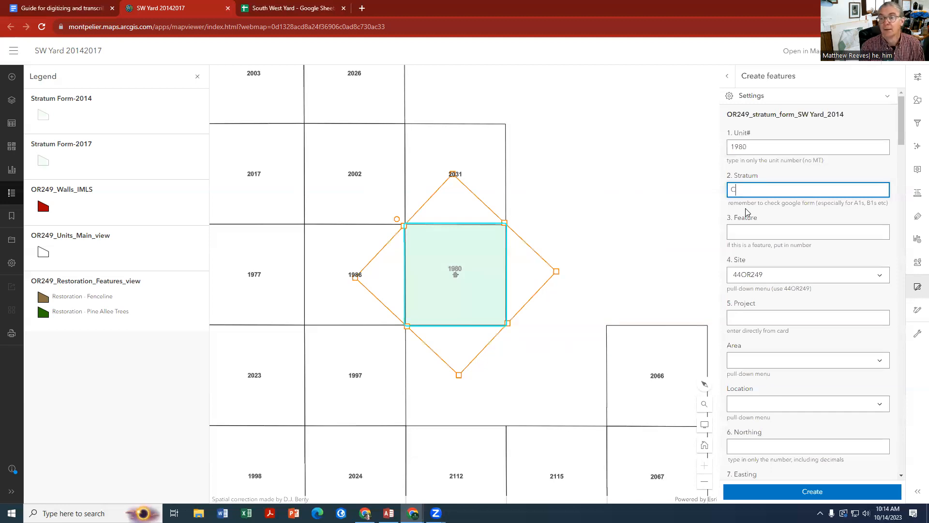
# Enter SW Yard as the project and choose SW Yard as the area, leaving the feature number blank
pyautogui.click(746, 231)
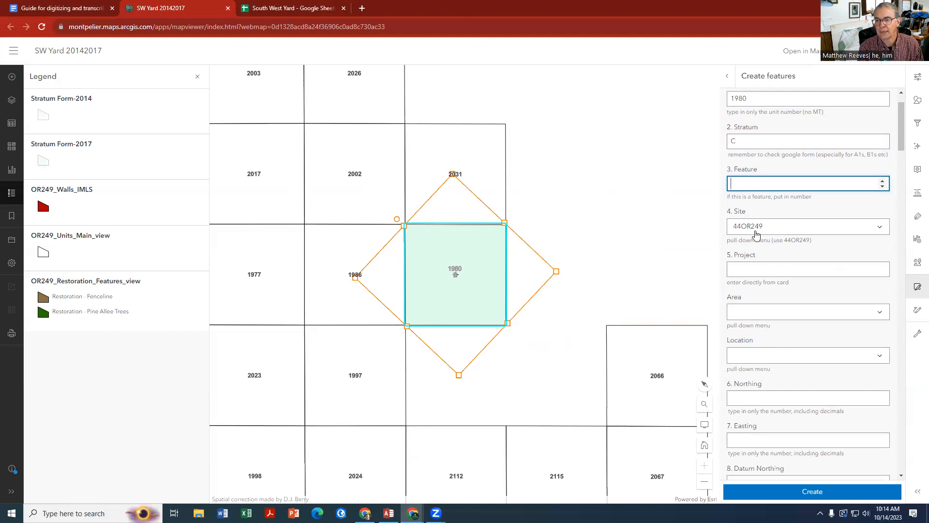
pyautogui.click(752, 269)
pyautogui.write('SW Yard')
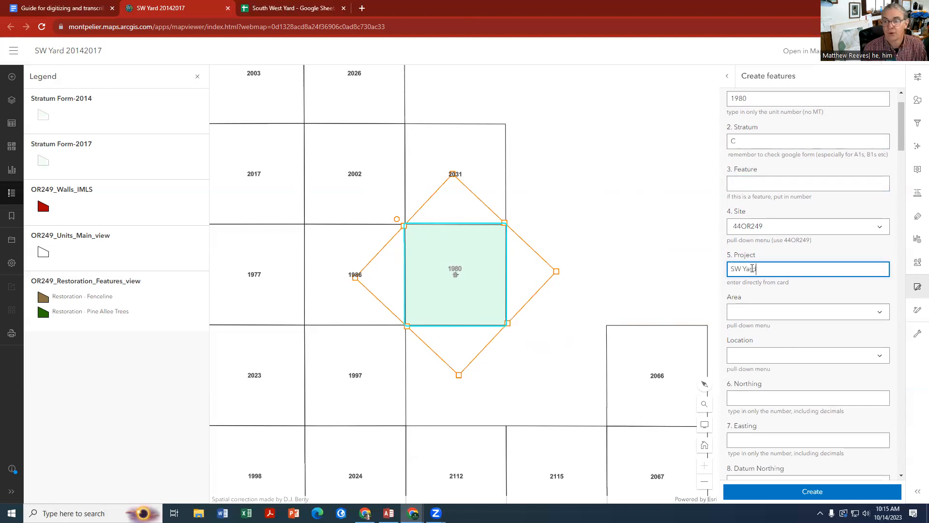
pyautogui.click(775, 306)
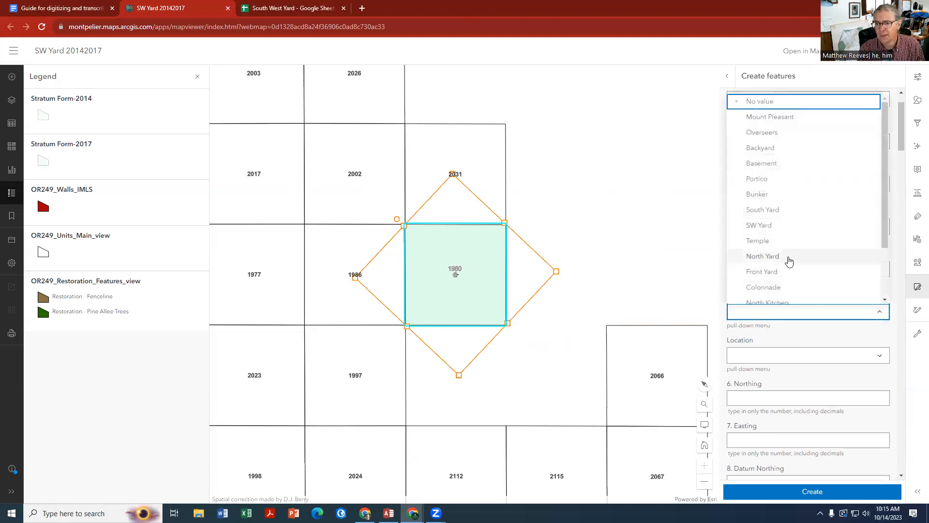
pyautogui.scroll(-5, 786, 261)
pyautogui.scroll(-3, 784, 261)
pyautogui.scroll(5, 774, 170)
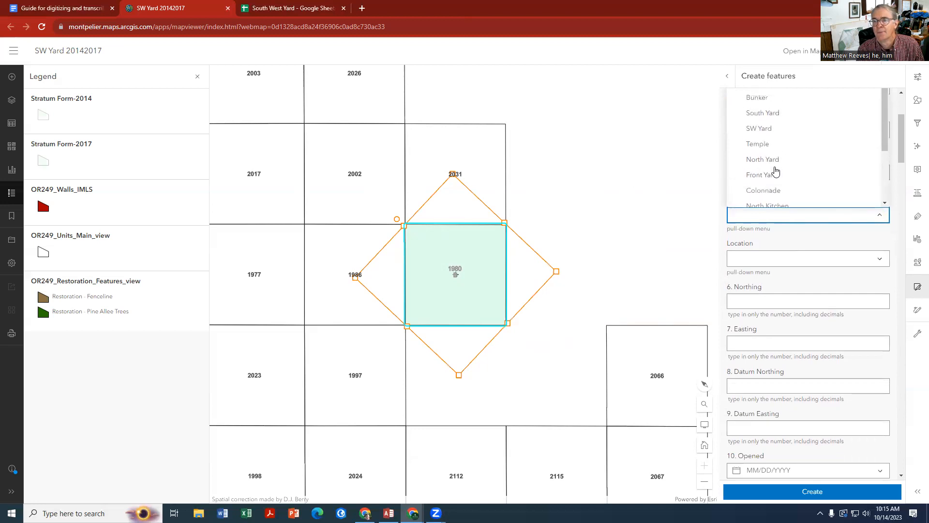
pyautogui.click(767, 130)
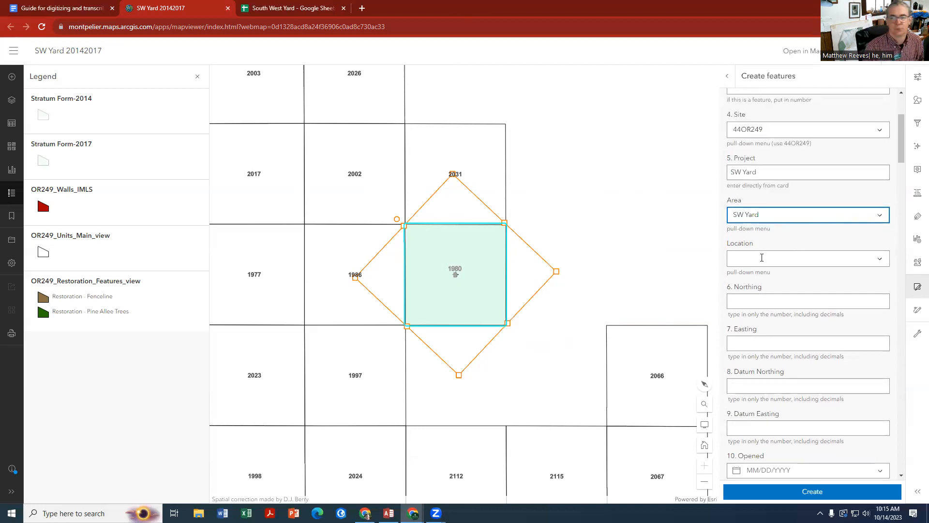
# Set the northing to 332.5 and move the MT1980 record back into the main browser window beside the guide
pyautogui.click(749, 300)
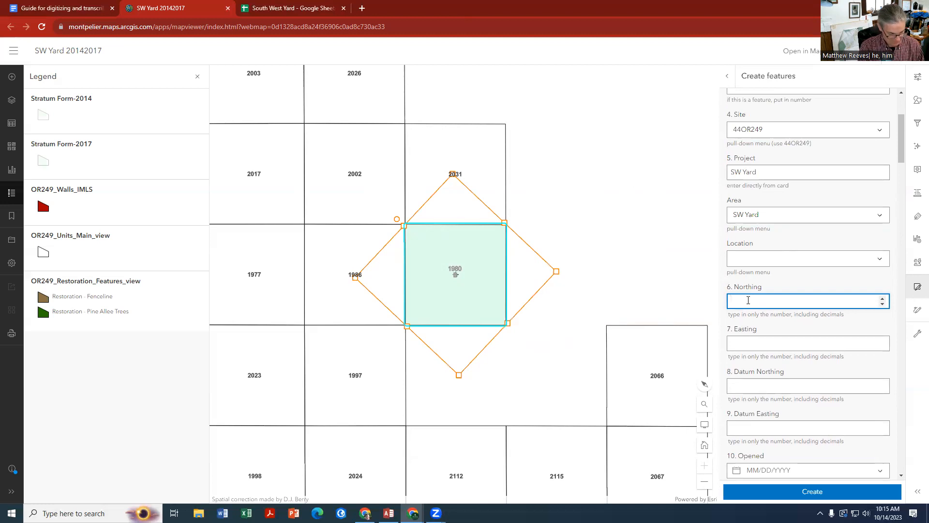
pyautogui.write('332.5')
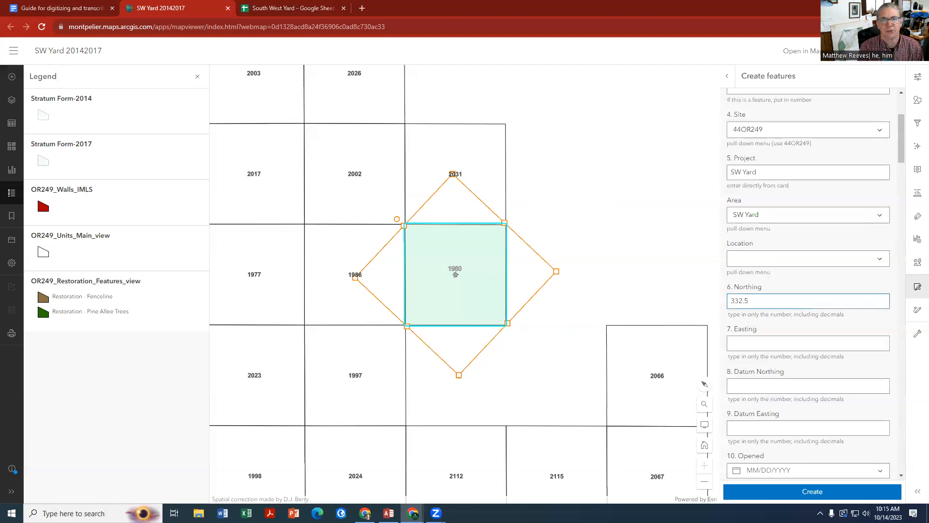
pyautogui.moveTo(0, 109); pyautogui.dragTo(500, 109)
pyautogui.click(549, 106)
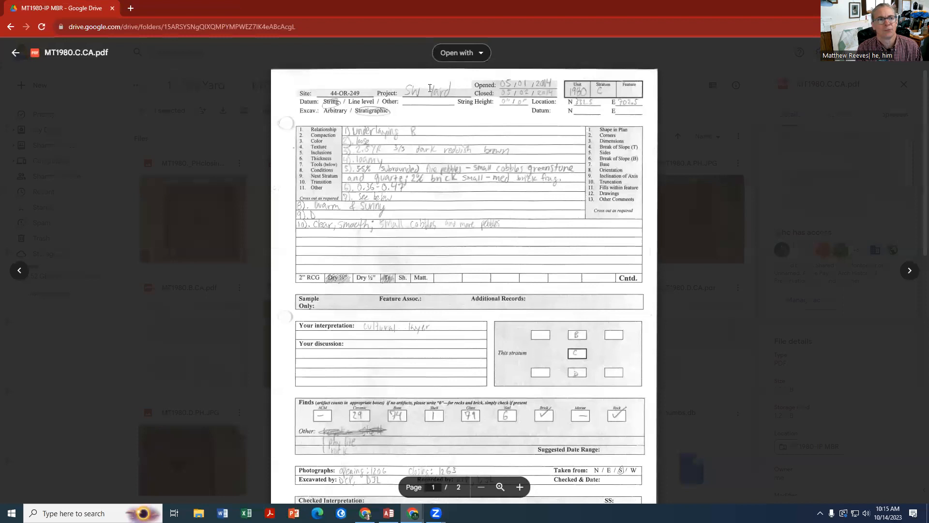
pyautogui.moveTo(39, 9); pyautogui.dragTo(150, 9)
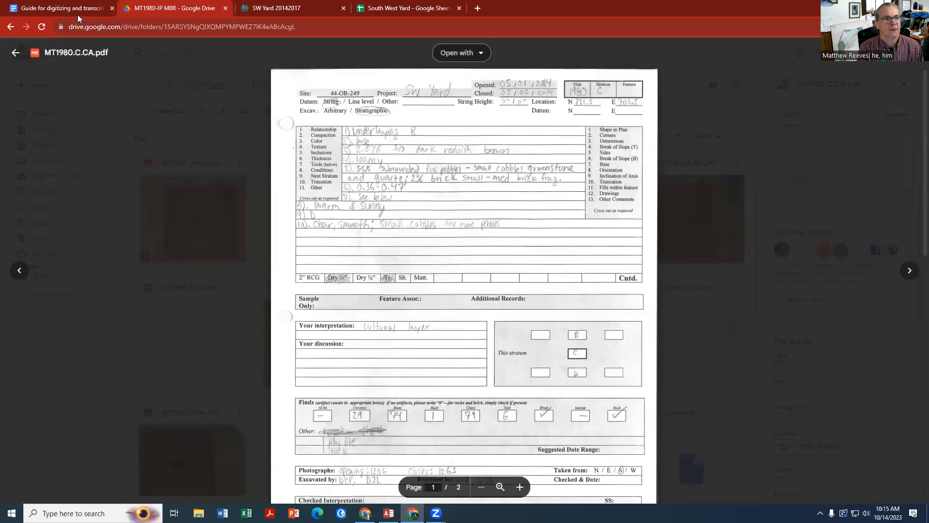
# Compare the guide's numbered example strat sheet with the map's form fields and the MT1980.C.CA.pdf record
pyautogui.click(41, 12)
pyautogui.scroll(-15, 273, 290)
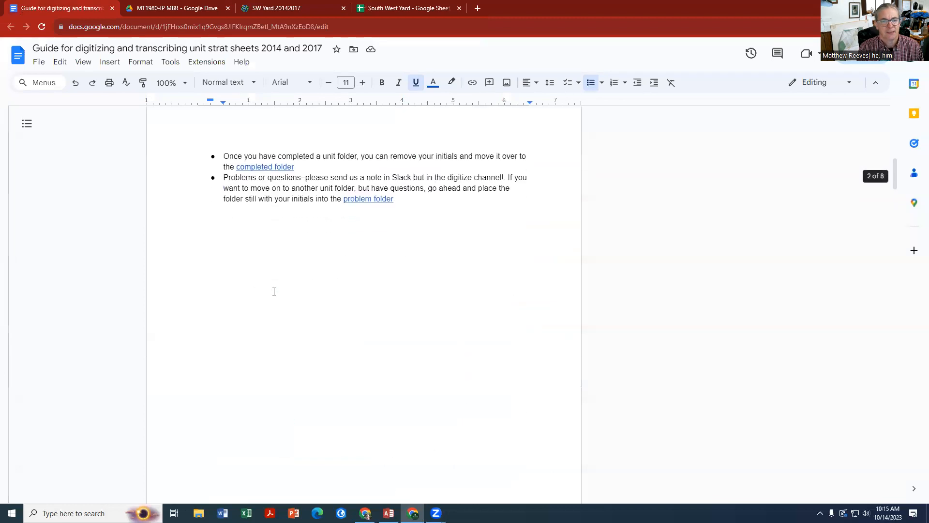
pyautogui.scroll(-15, 274, 291)
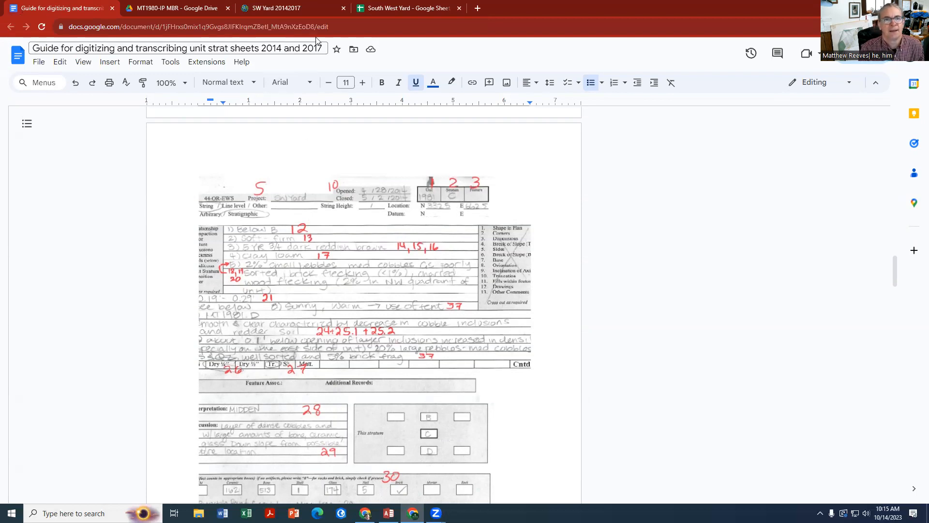
pyautogui.click(349, 17)
pyautogui.click(347, 15)
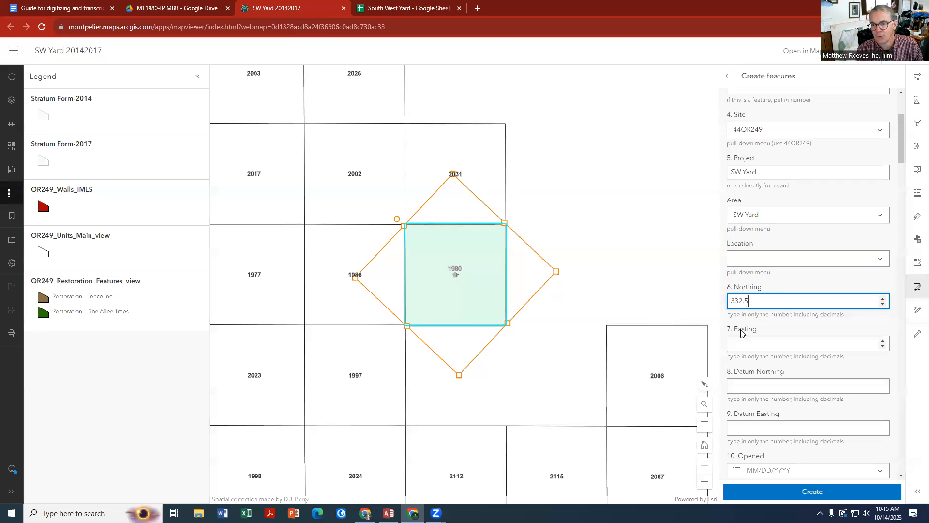
pyautogui.scroll(-2, 743, 363)
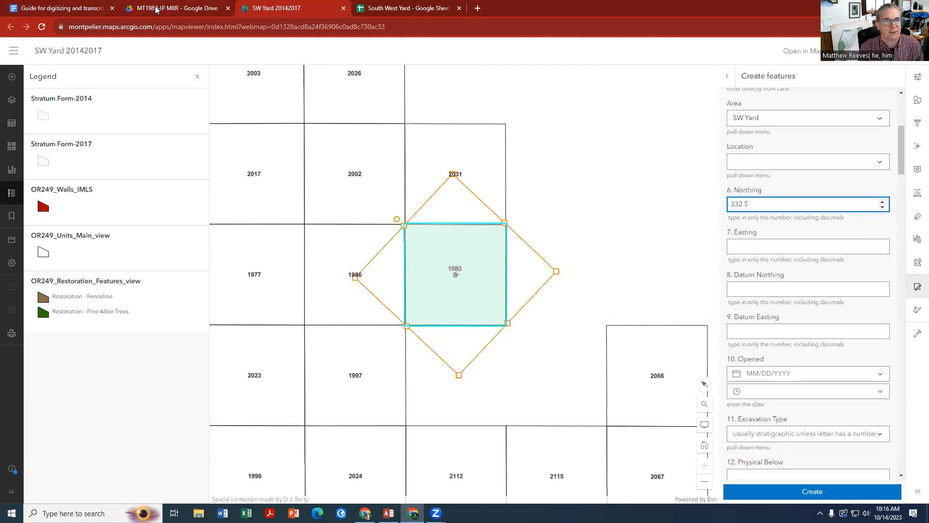
pyautogui.click(128, 9)
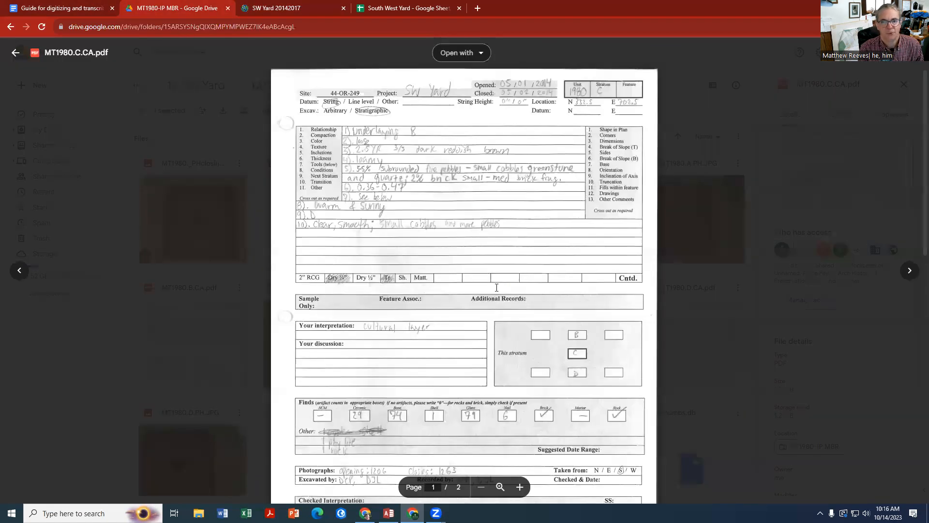
pyautogui.click(27, 10)
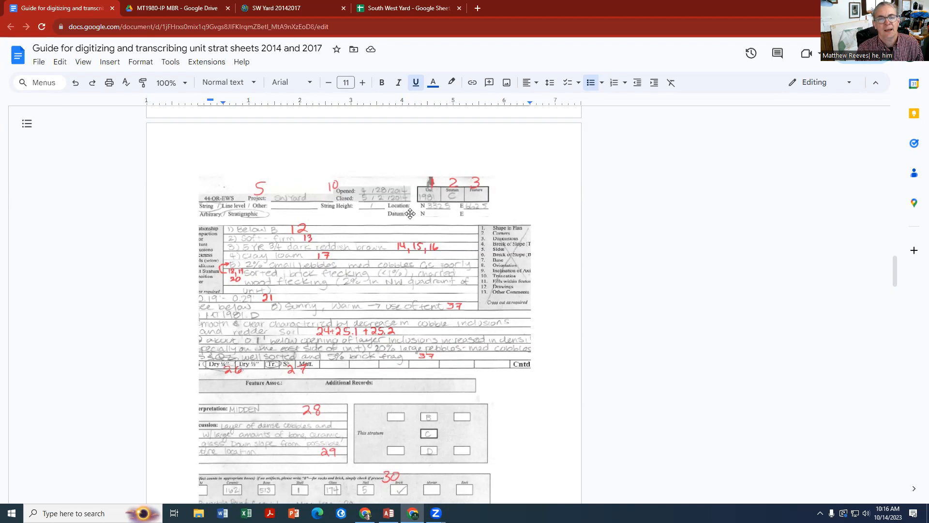
pyautogui.click(244, 14)
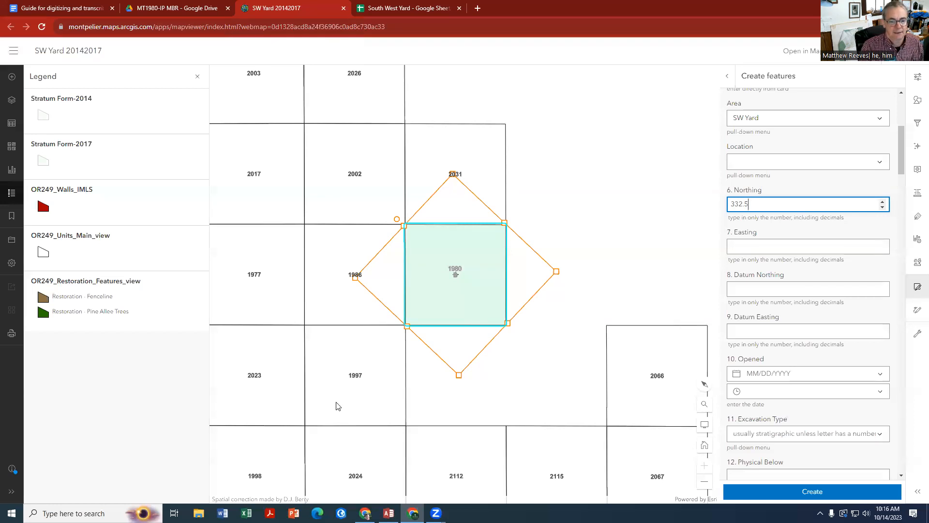
# Move the MT1980 record into a separate window again and set the new feature's easting to 702.5
pyautogui.moveTo(413, 513)
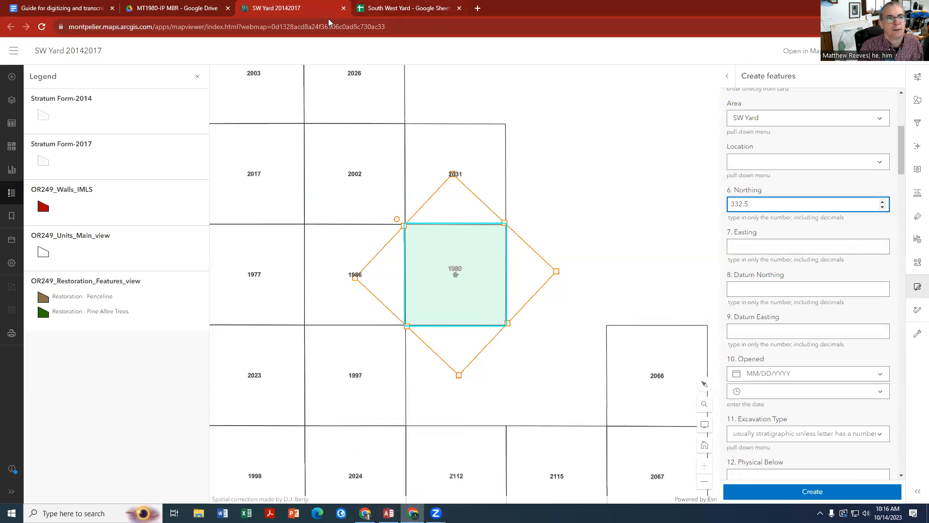
pyautogui.click(167, 7)
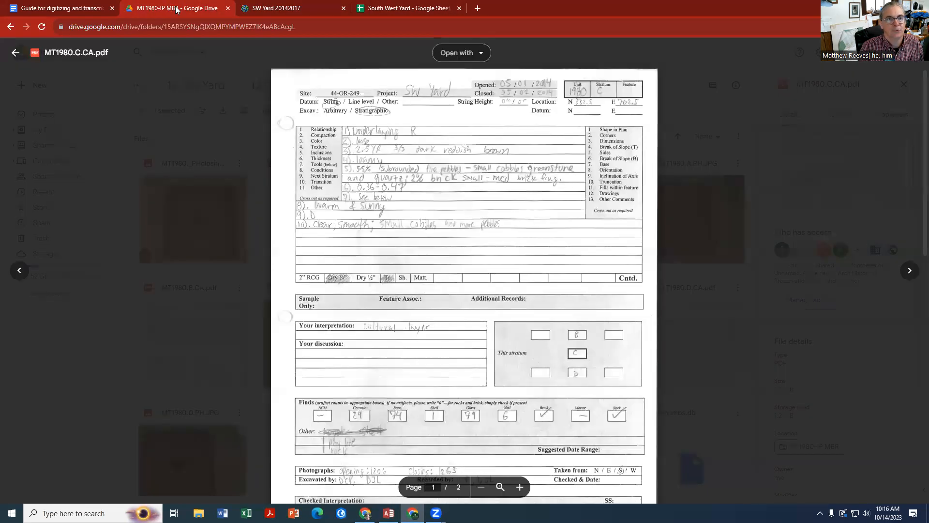
pyautogui.middleClick(173, 9)
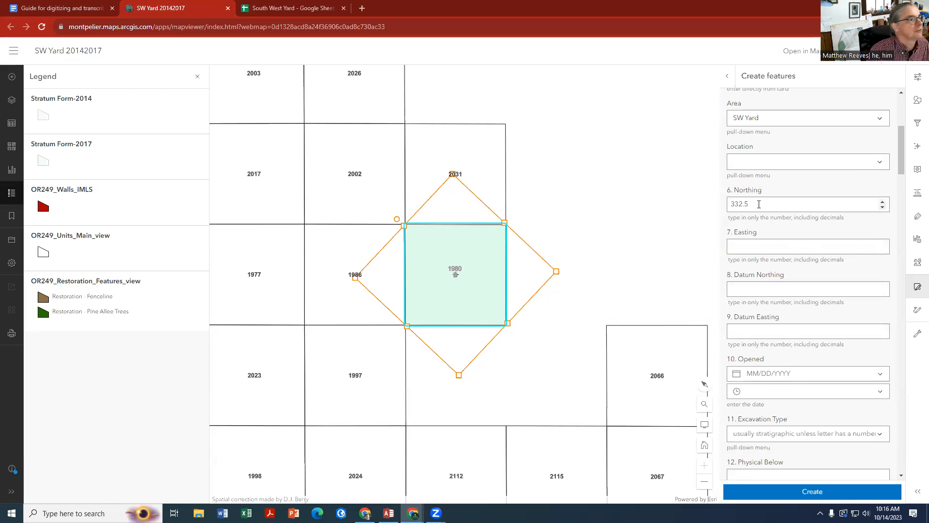
pyautogui.click(752, 245)
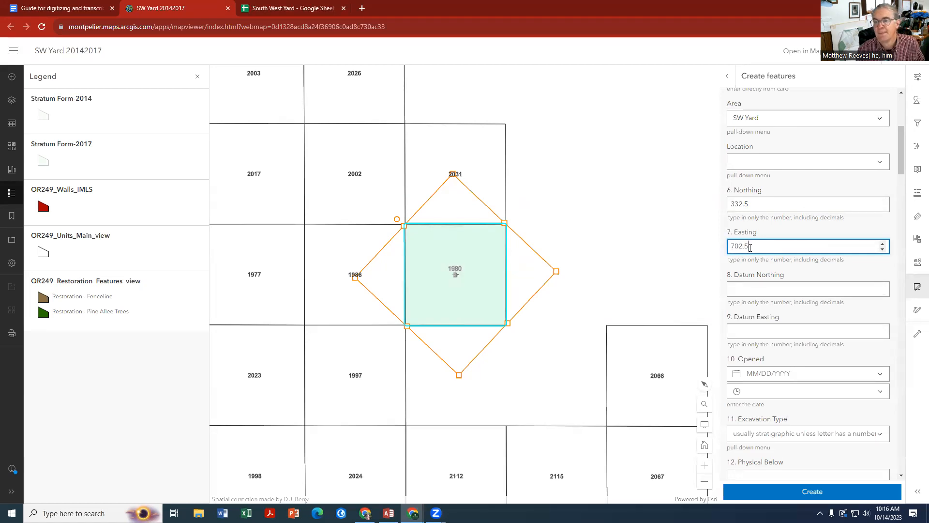
# Return the MT1980 record to the main browser window and go to the Opened date field in the map's stratum form
pyautogui.click(763, 287)
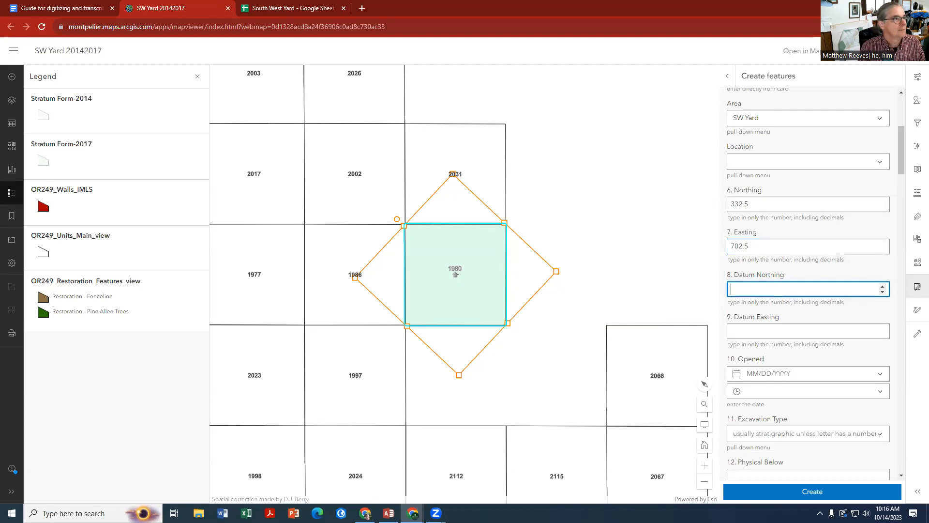
pyautogui.moveTo(242, 15); pyautogui.dragTo(198, 17)
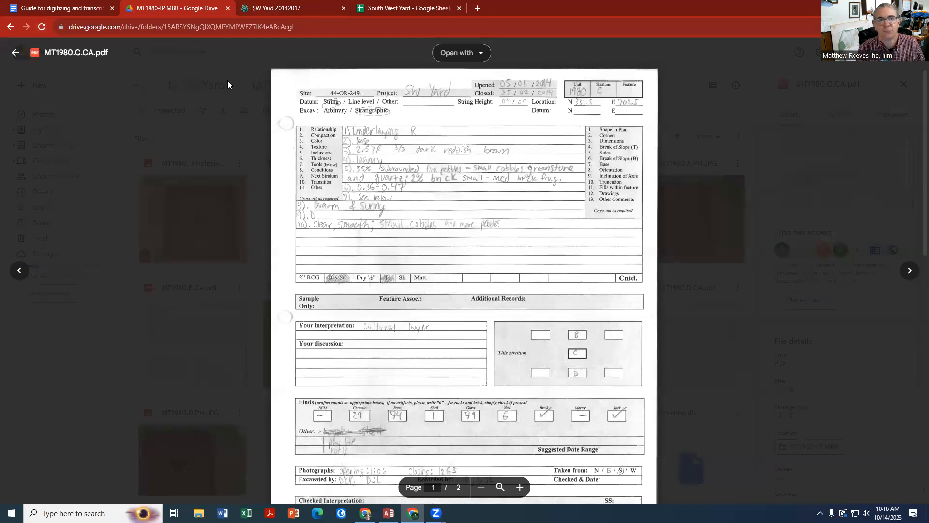
pyautogui.click(262, 14)
pyautogui.scroll(-1, 750, 324)
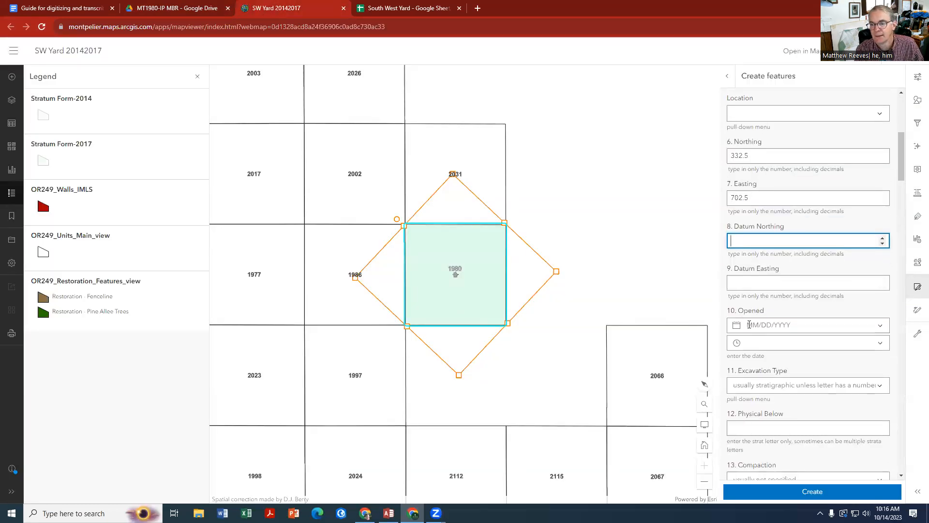
# Check the opening date on the MT1980.C.CA.pdf record and set the stratum form's Opened date to 5/1/2014
pyautogui.click(202, 9)
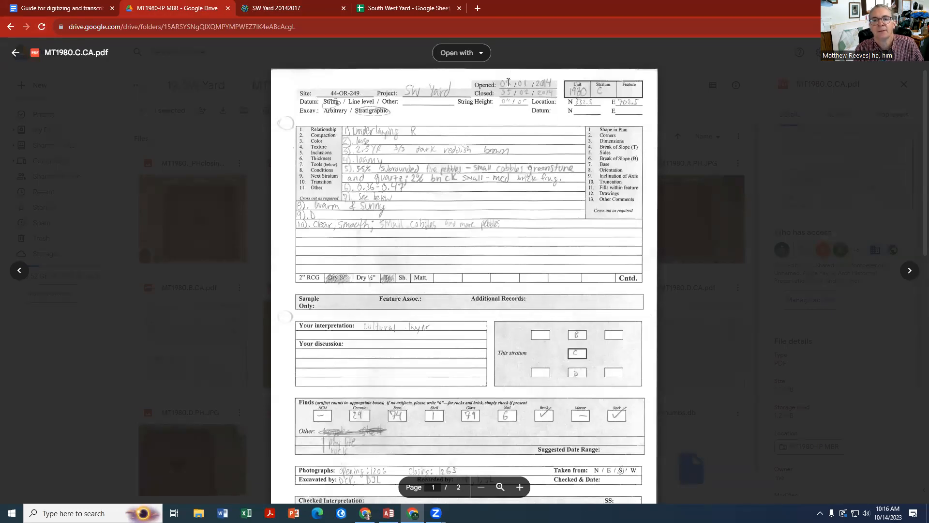
pyautogui.hotkey('ctrl', 'Tab')
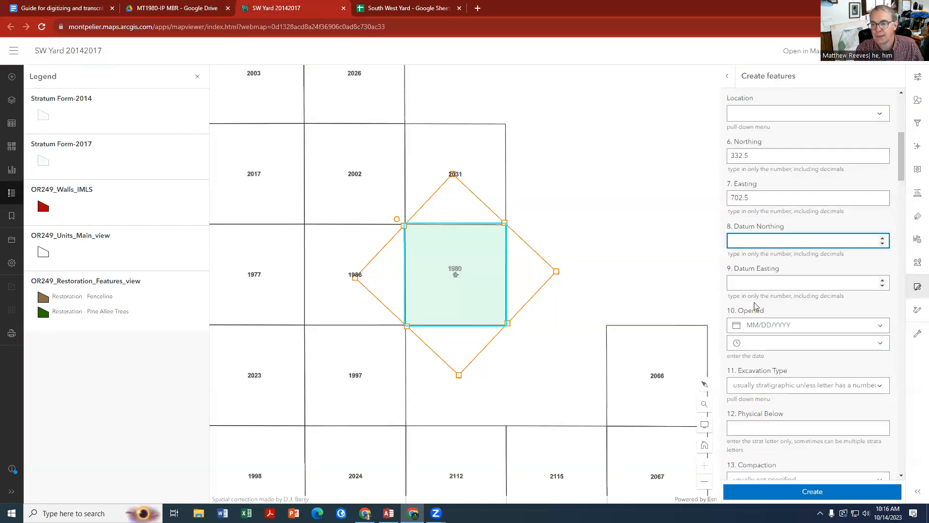
pyautogui.click(758, 327)
pyautogui.write('05/01')
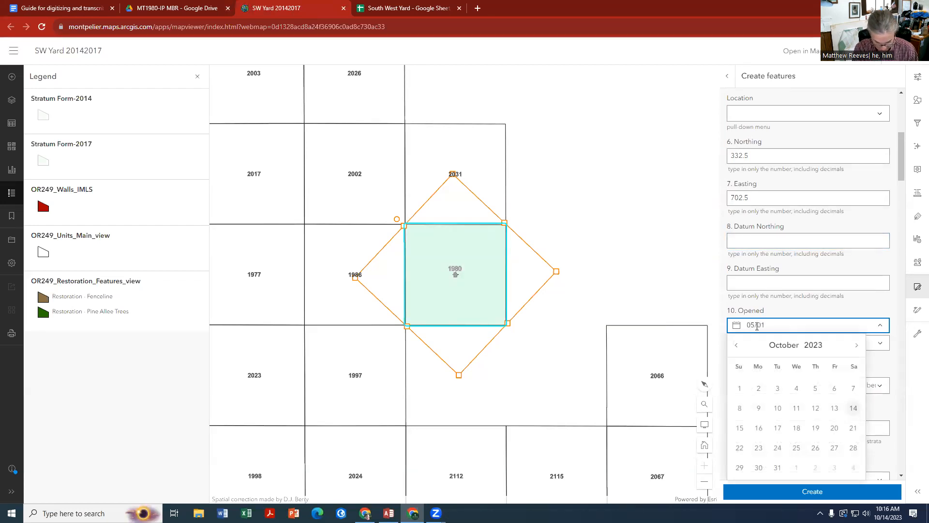
pyautogui.write('/2014')
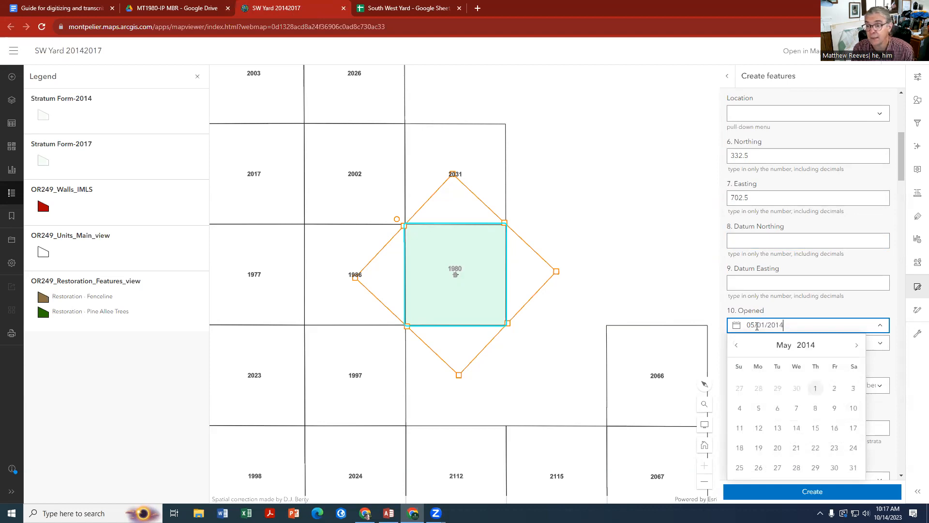
pyautogui.click(816, 389)
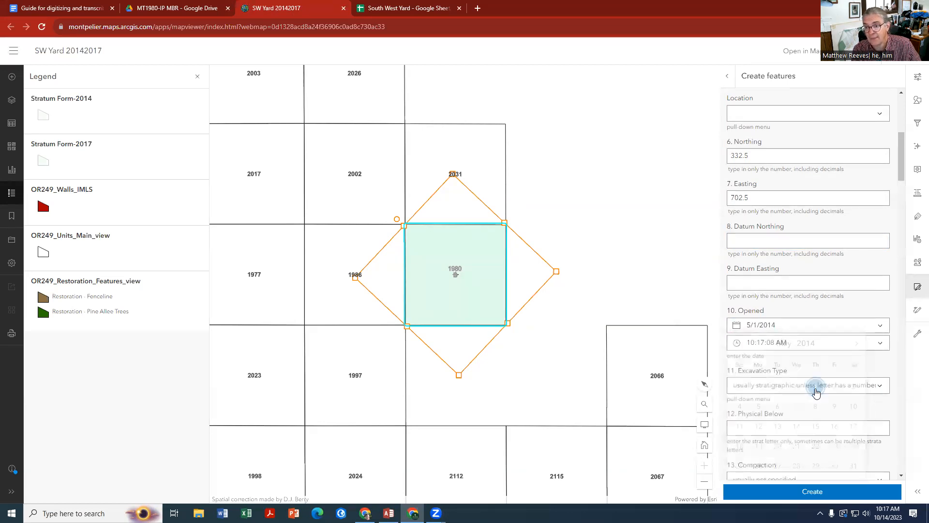
# Check the excavation method on the MT1980 record and set Excavation Type to Stratigraphic in the stratum form
pyautogui.scroll(-2, 776, 278)
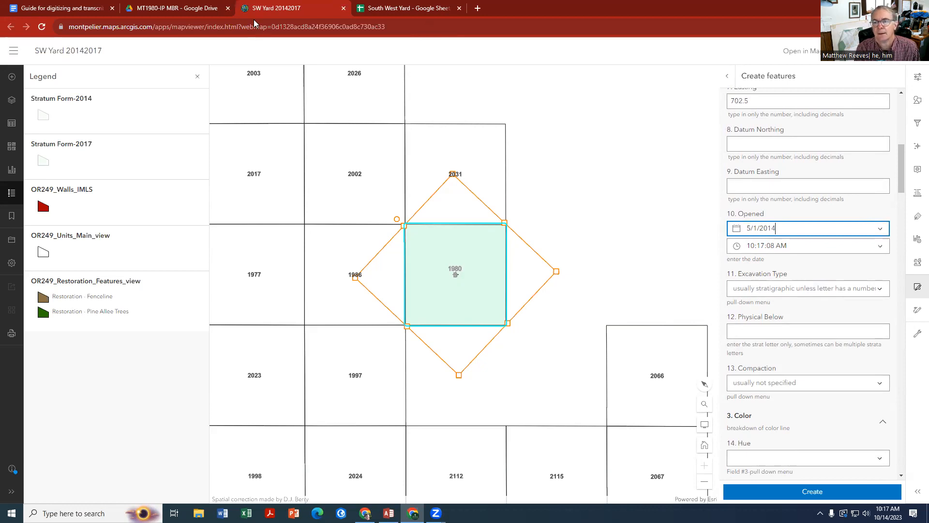
pyautogui.click(175, 9)
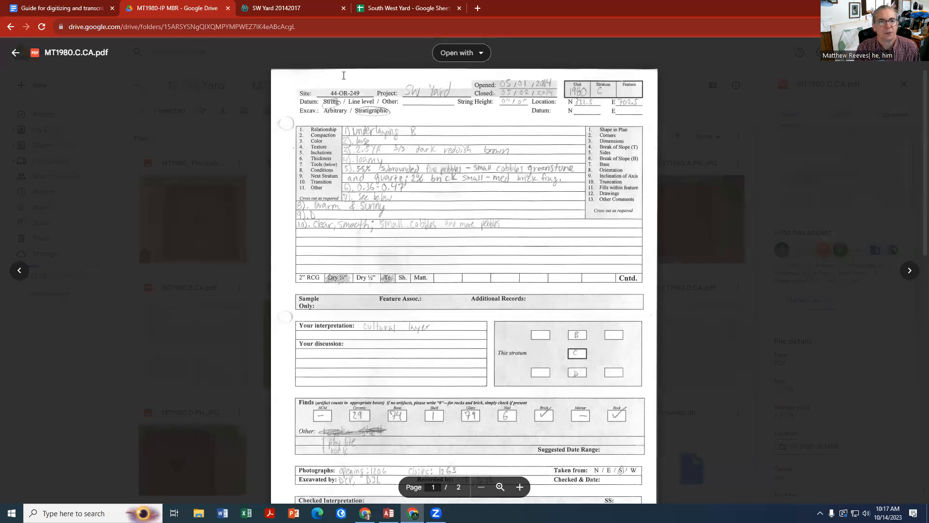
pyautogui.click(304, 8)
pyautogui.click(801, 289)
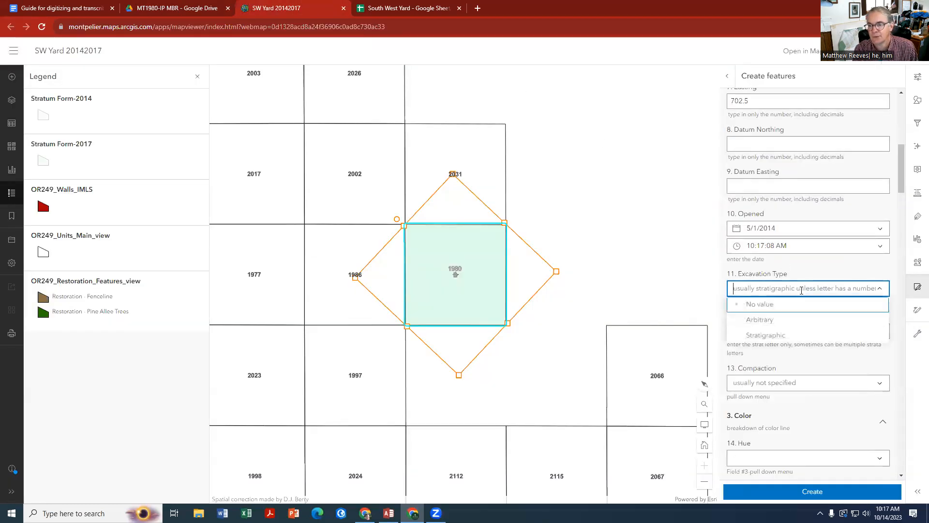
pyautogui.click(764, 334)
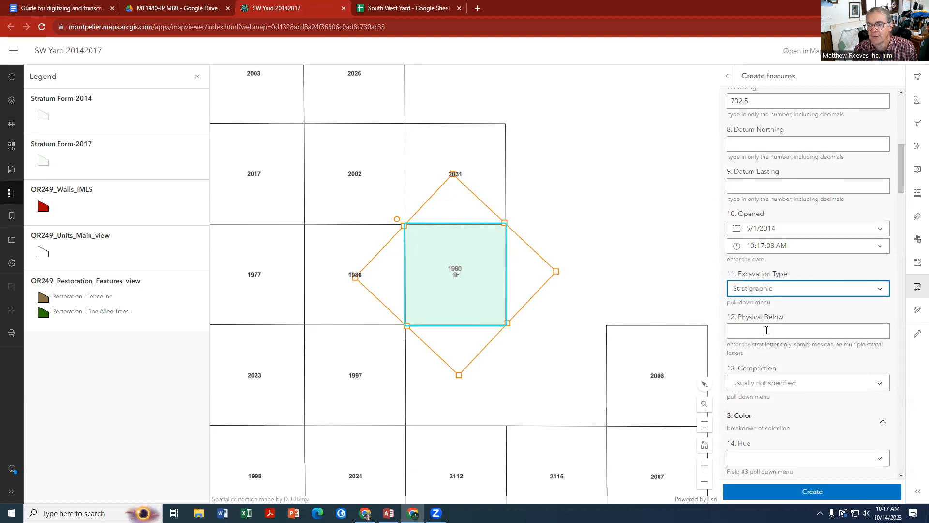
# Look up the stratum relationship on the MT1980 record and enter B as Physical Below in the form
pyautogui.click(763, 333)
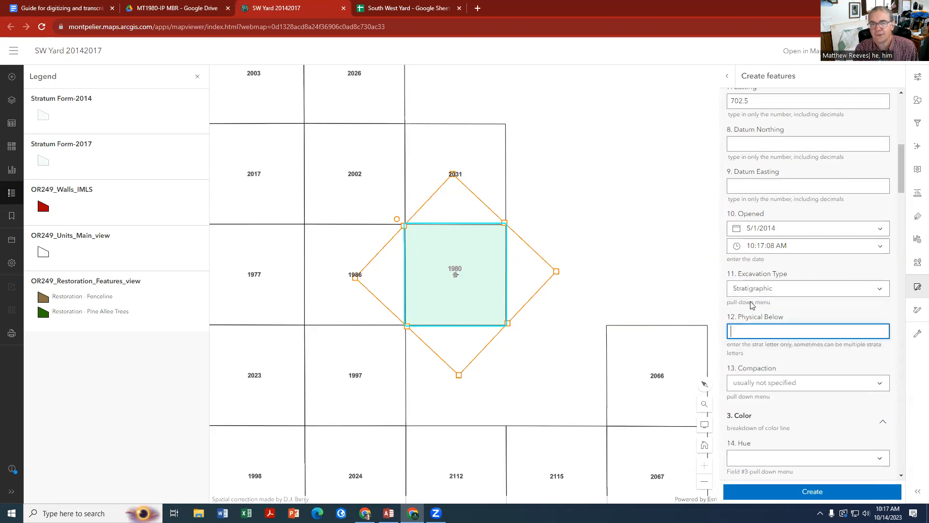
pyautogui.click(192, 10)
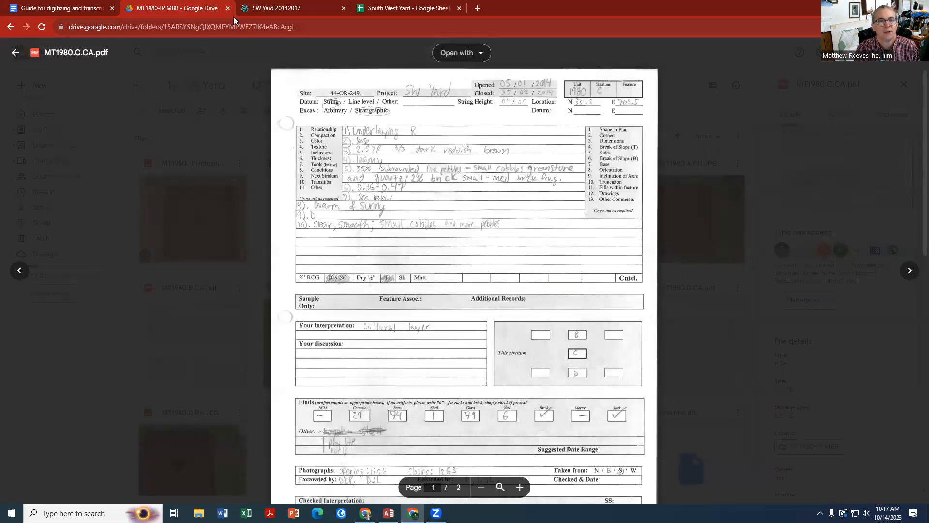
pyautogui.click(267, 10)
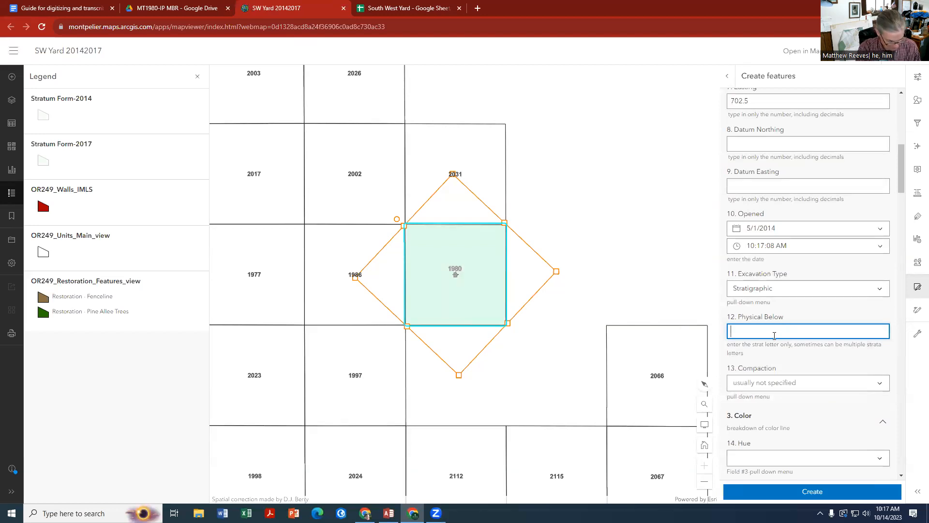
pyautogui.write('B')
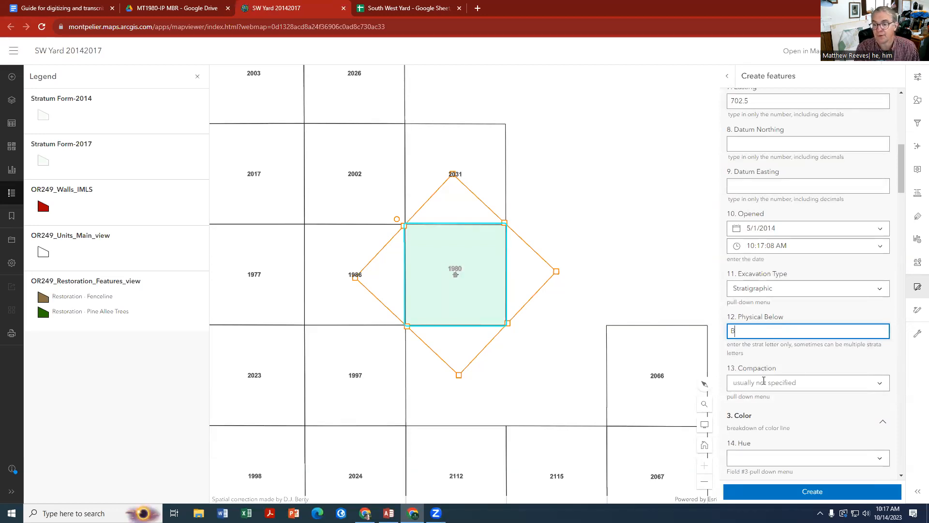
# Check the record's compaction line and set Compaction to Loose in the stratum form
pyautogui.click(170, 9)
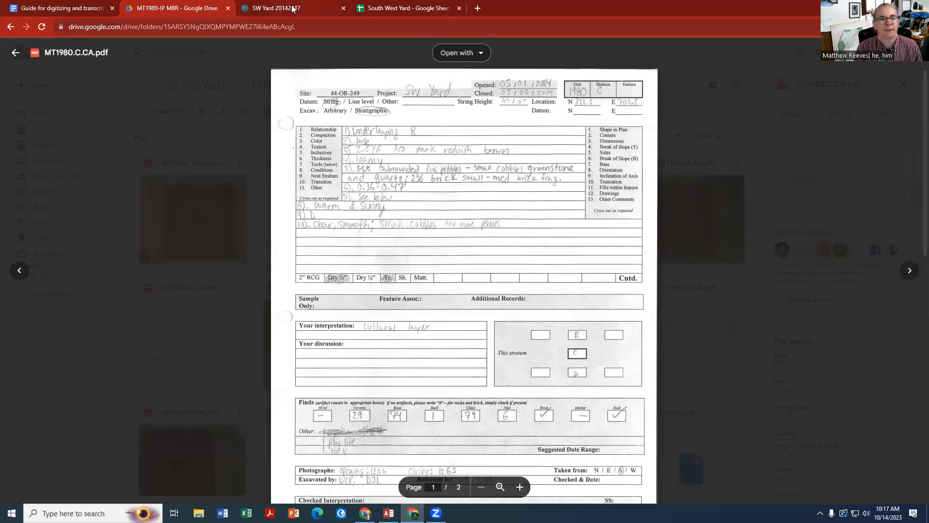
pyautogui.hotkey('ctrl', 'Tab')
pyautogui.click(746, 387)
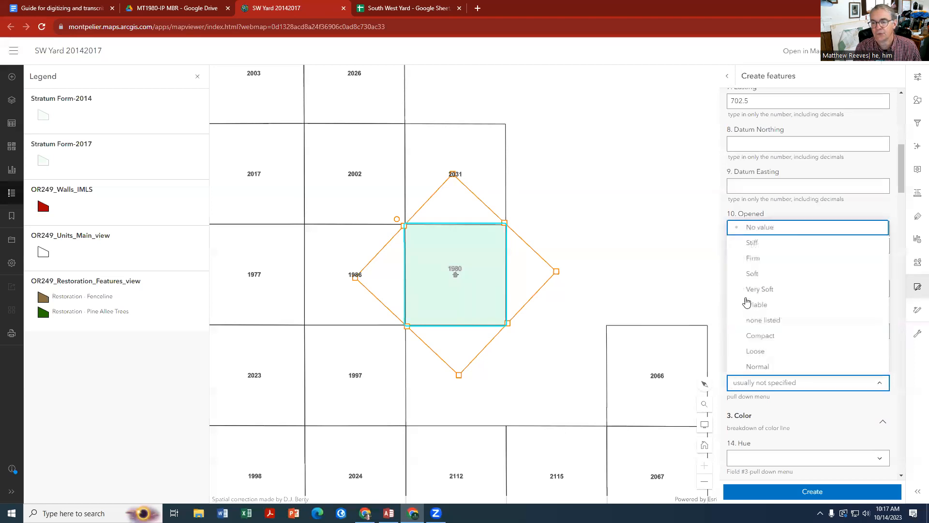
pyautogui.click(754, 352)
# Check the record's color line and set the Hue to 2.5YR in the form's Color section
pyautogui.scroll(-2, 760, 387)
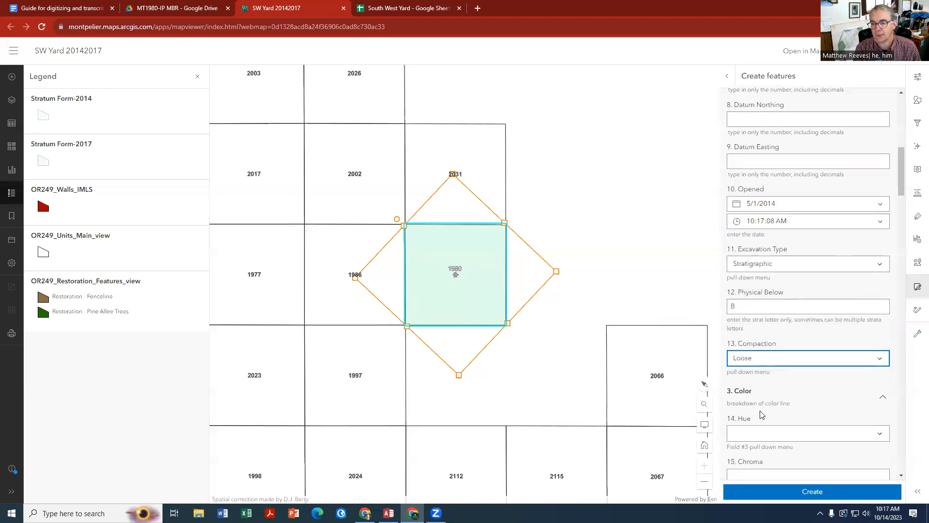
pyautogui.click(763, 361)
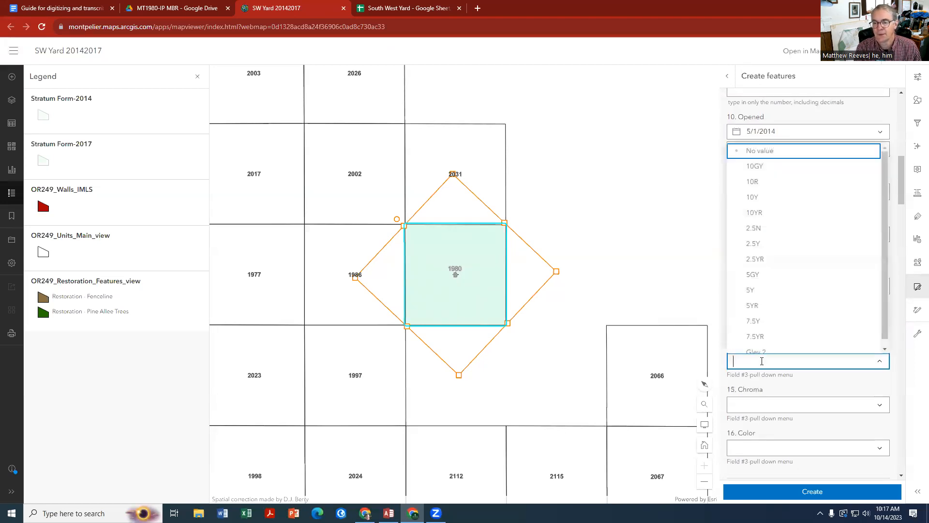
pyautogui.click(157, 10)
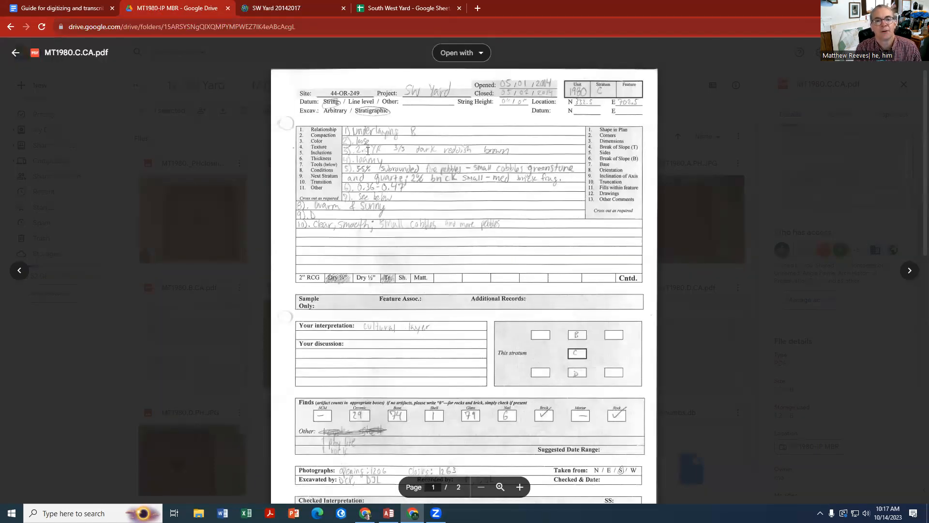
pyautogui.click(295, 11)
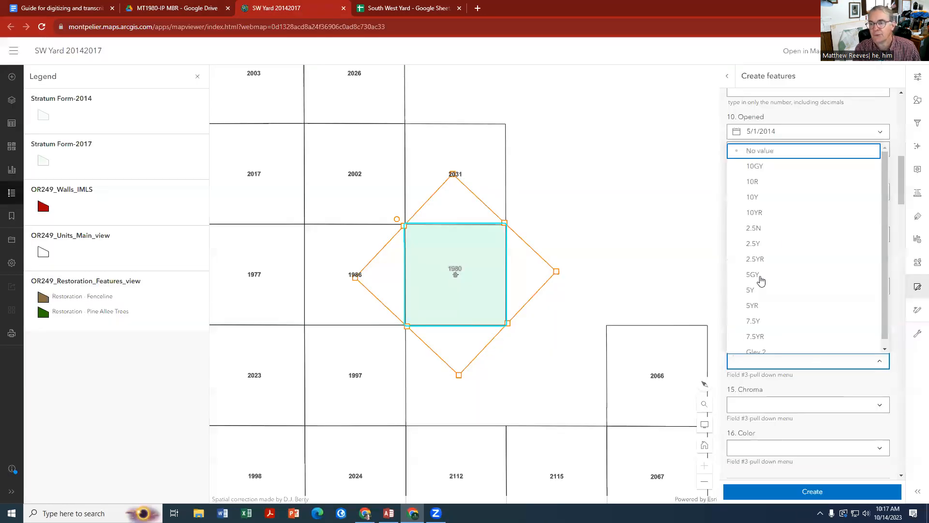
pyautogui.scroll(-2, 764, 246)
pyautogui.scroll(-1, 784, 271)
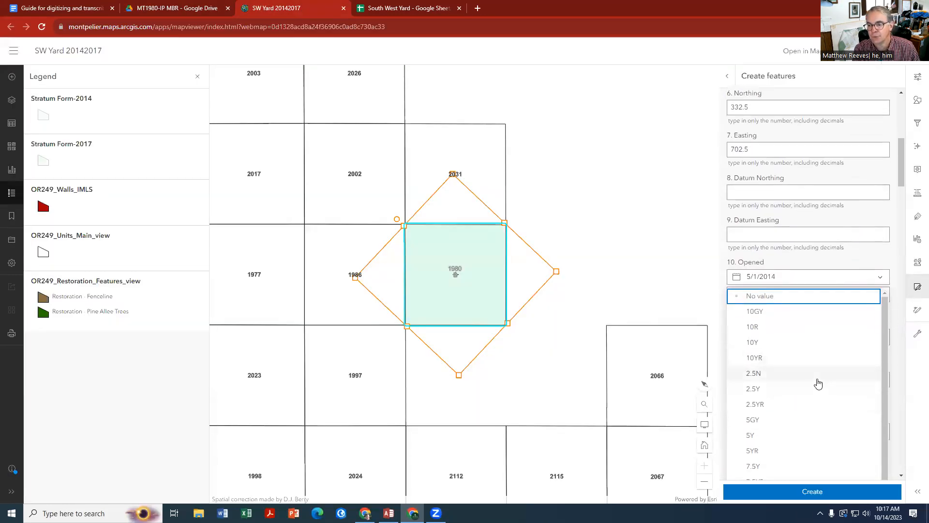
pyautogui.click(770, 404)
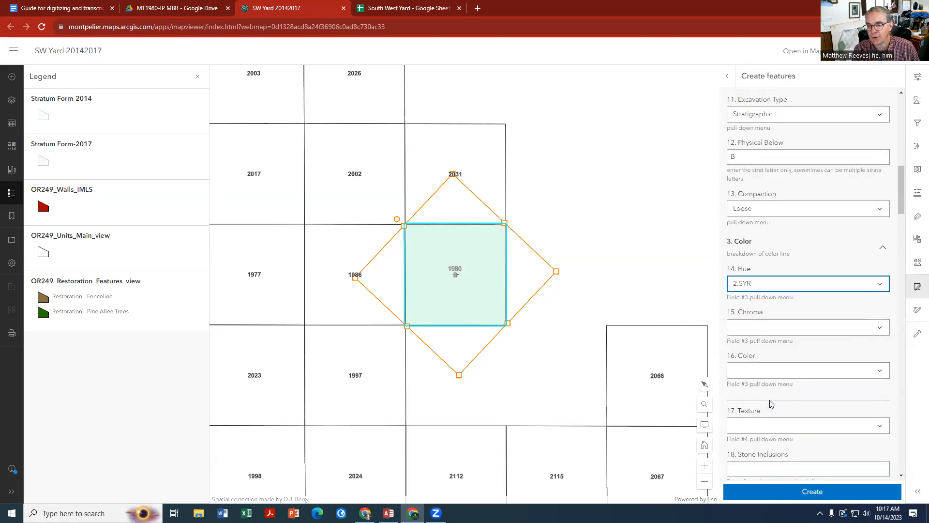
# Set the Chroma to 3/3 and the Color to Dark Reddish Brown in the stratum form
pyautogui.click(770, 332)
pyautogui.click(768, 273)
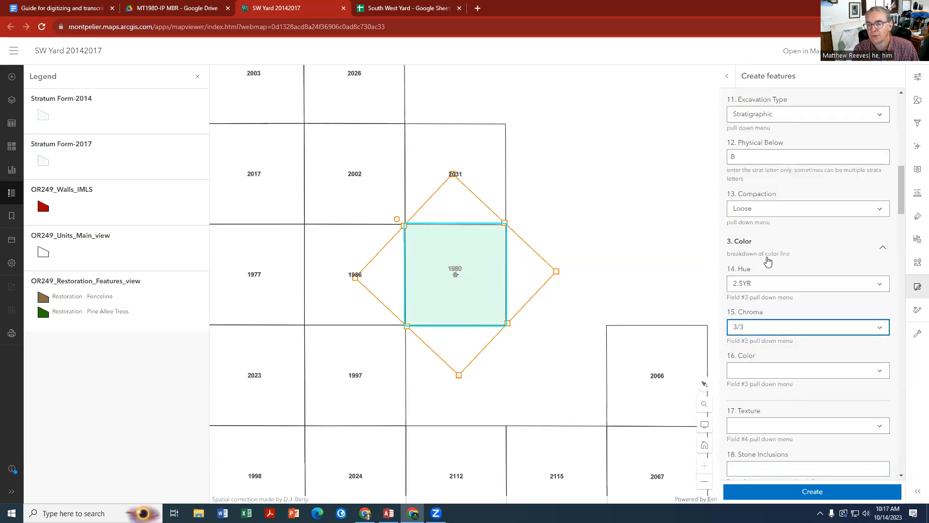
pyautogui.click(812, 371)
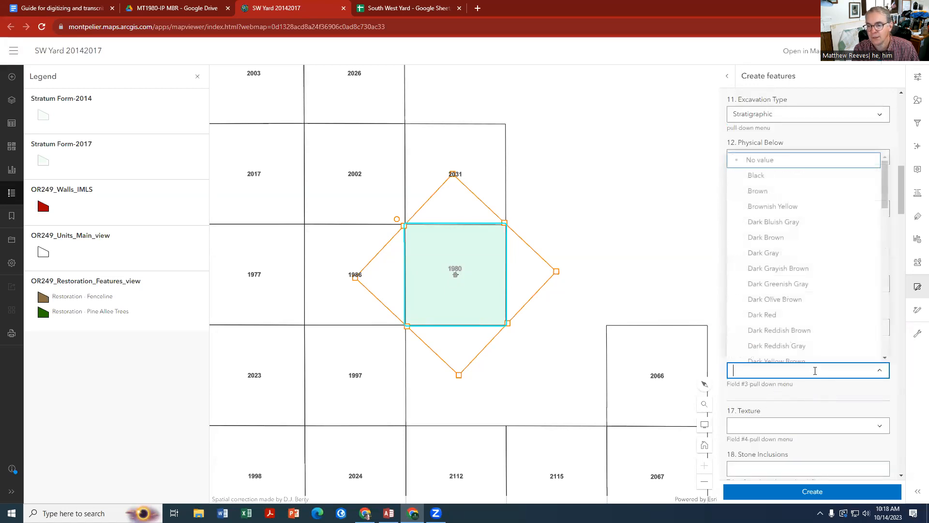
pyautogui.click(802, 331)
# Check the record's texture line and set Texture to Loam in the stratum form
pyautogui.click(202, 8)
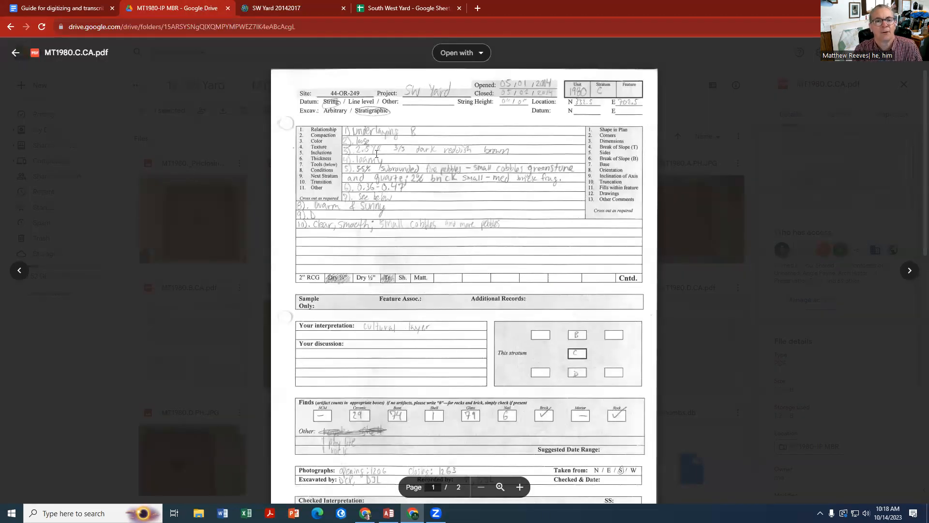
pyautogui.click(267, 9)
pyautogui.click(780, 419)
pyautogui.click(194, 9)
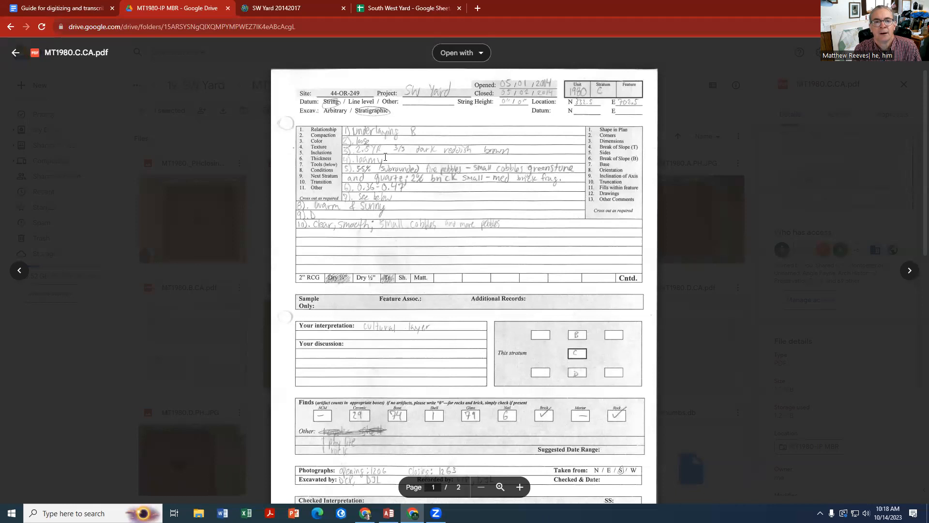
pyautogui.click(289, 5)
pyautogui.scroll(-2, 764, 392)
pyautogui.scroll(-1, 764, 395)
pyautogui.scroll(1, 764, 287)
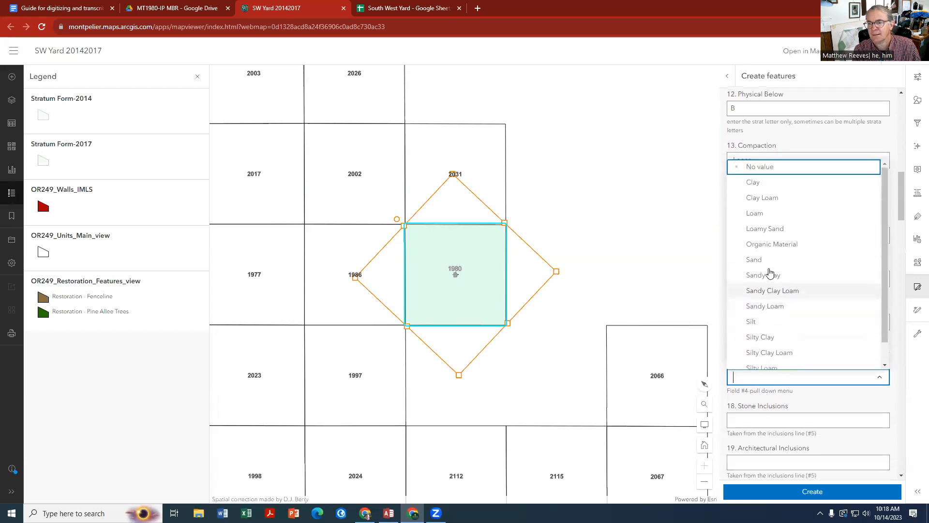
pyautogui.click(764, 215)
# Go to the form's Stone Inclusions field and read the inclusions line on the MT1980 record
pyautogui.scroll(-3, 768, 390)
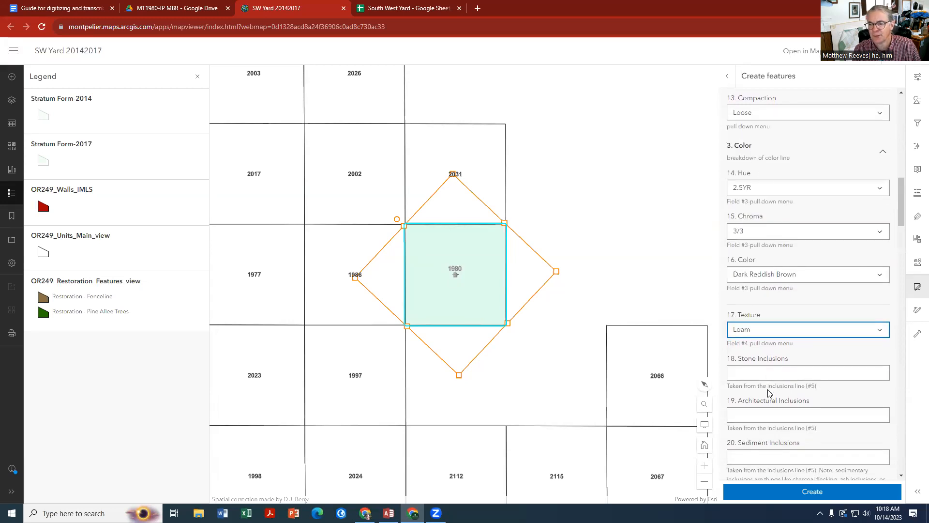
pyautogui.click(758, 275)
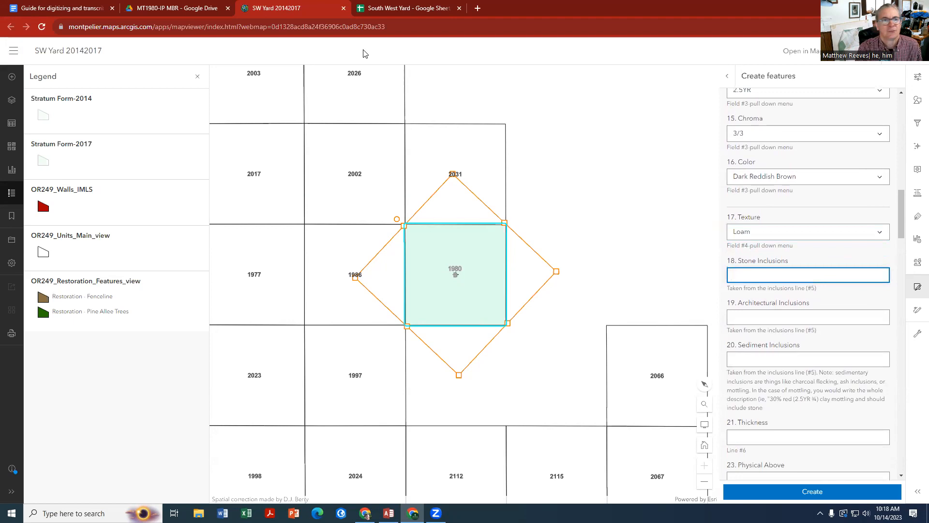
pyautogui.click(186, 9)
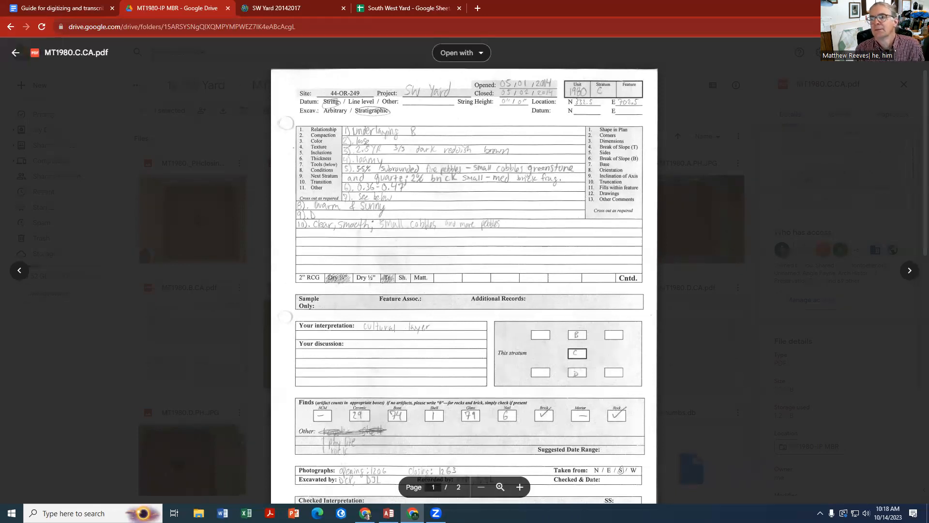
# Move the MT1980.C.CA.pdf record into a separate, narrowed window beside the SW Yard map window
pyautogui.click(889, 26)
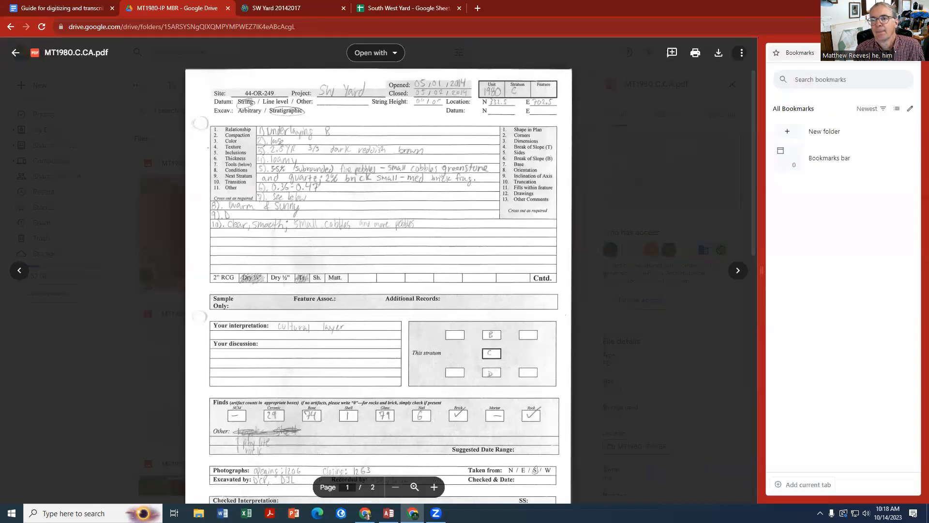
pyautogui.click(889, 26)
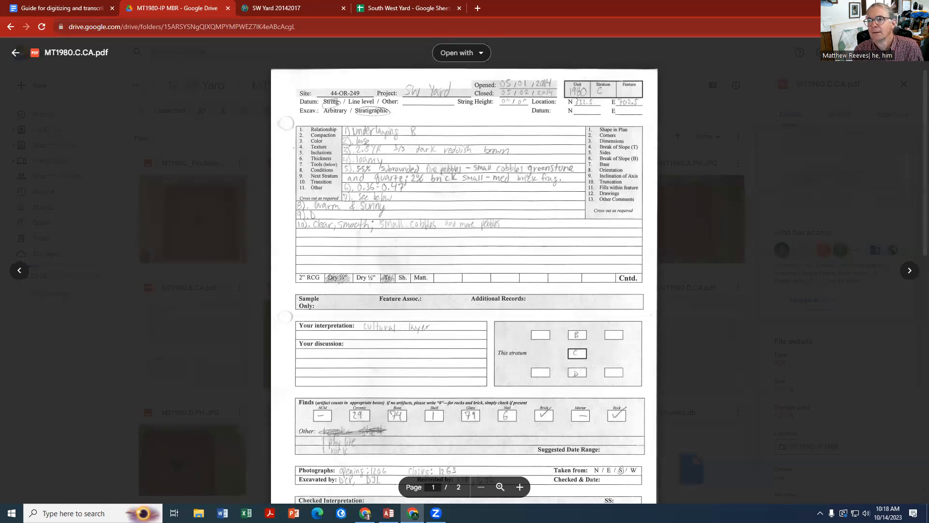
pyautogui.moveTo(161, 9); pyautogui.dragTo(171, 12)
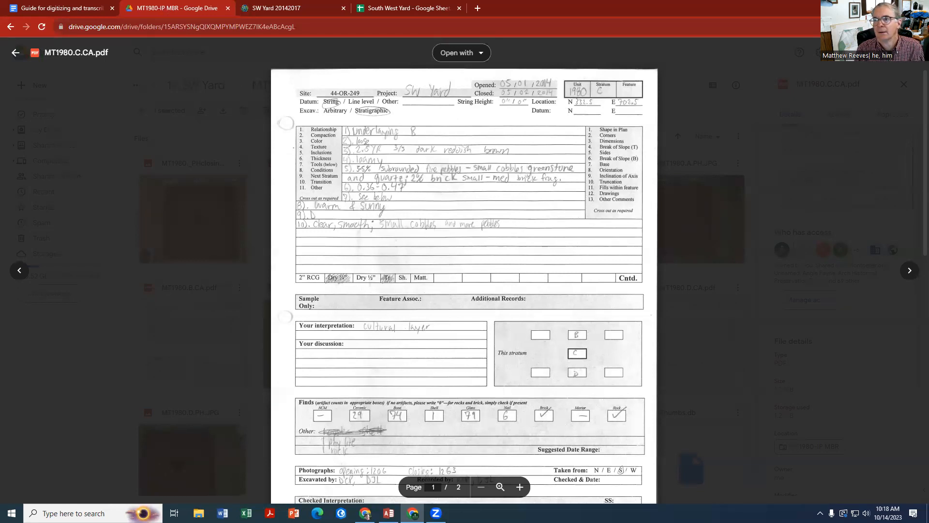
pyautogui.click(896, 8)
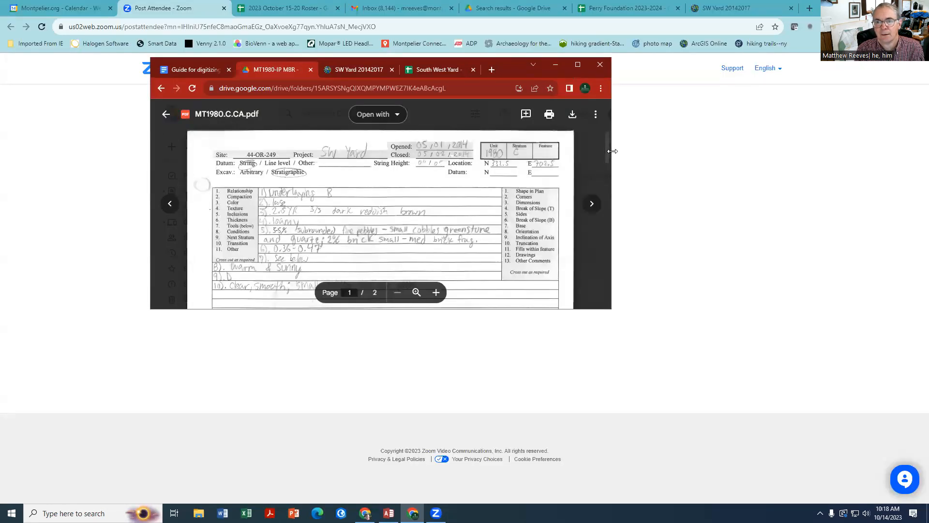
pyautogui.moveTo(289, 71); pyautogui.dragTo(550, 87)
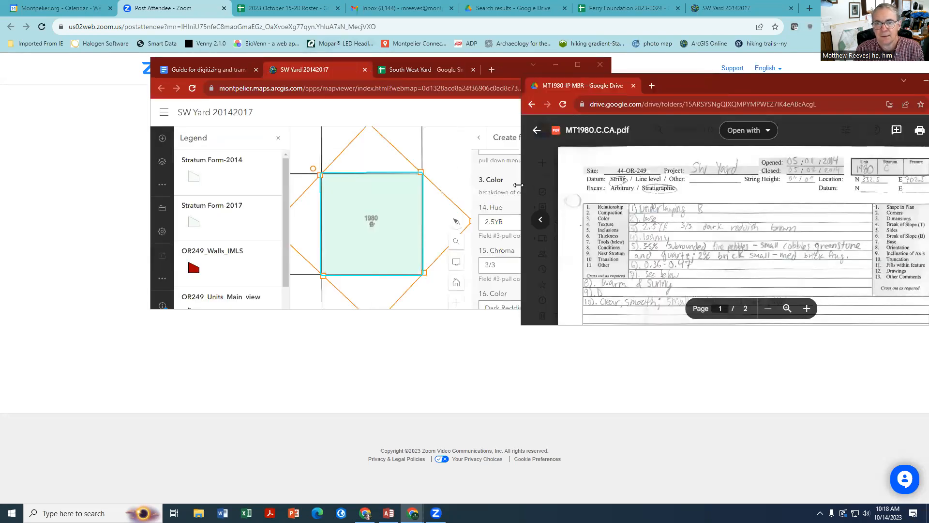
pyautogui.moveTo(521, 185); pyautogui.dragTo(619, 184)
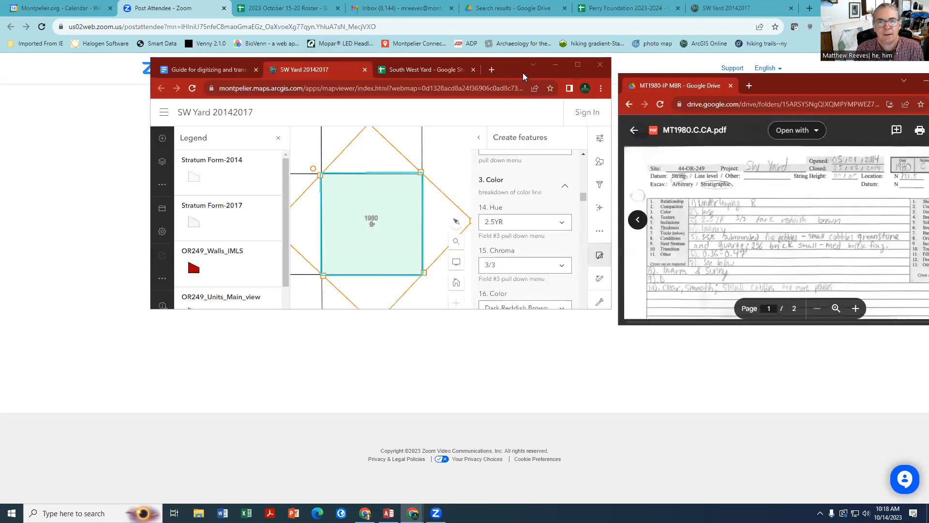
# Move the SW Yard map window to the screen's upper-left corner and enlarge it to show more of the stratum form
pyautogui.click(508, 66)
pyautogui.moveTo(503, 65); pyautogui.dragTo(355, 15)
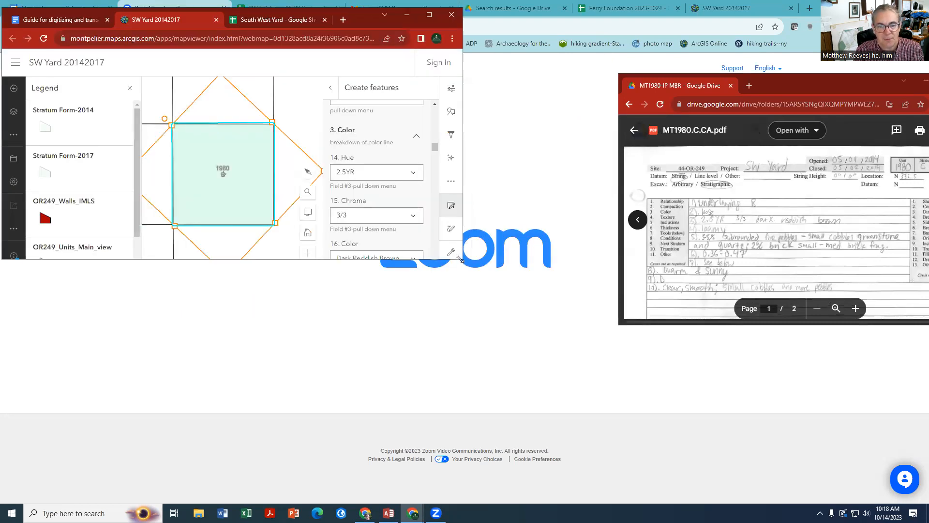
pyautogui.moveTo(460, 259); pyautogui.dragTo(511, 499)
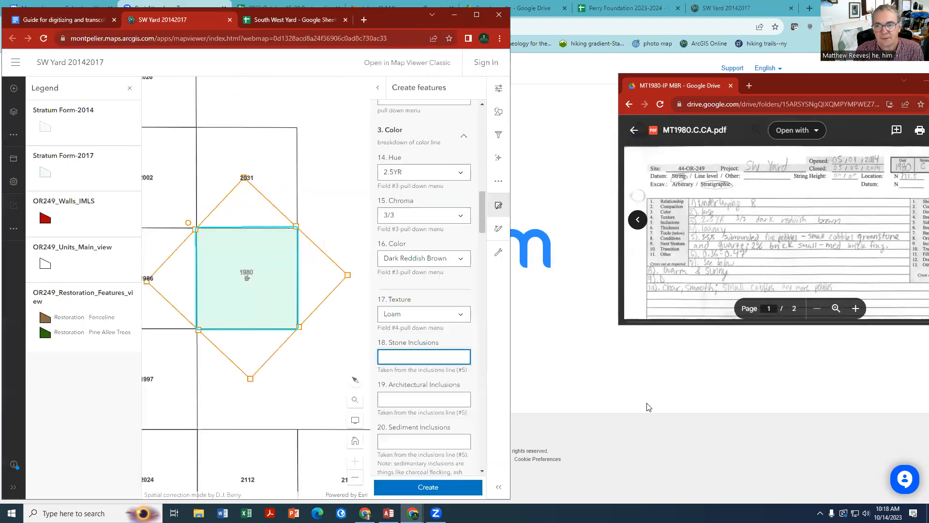
# Place the MT1980.C.CA.pdf window beside the map window and enlarge it until the record's full width is readable
pyautogui.click(710, 326)
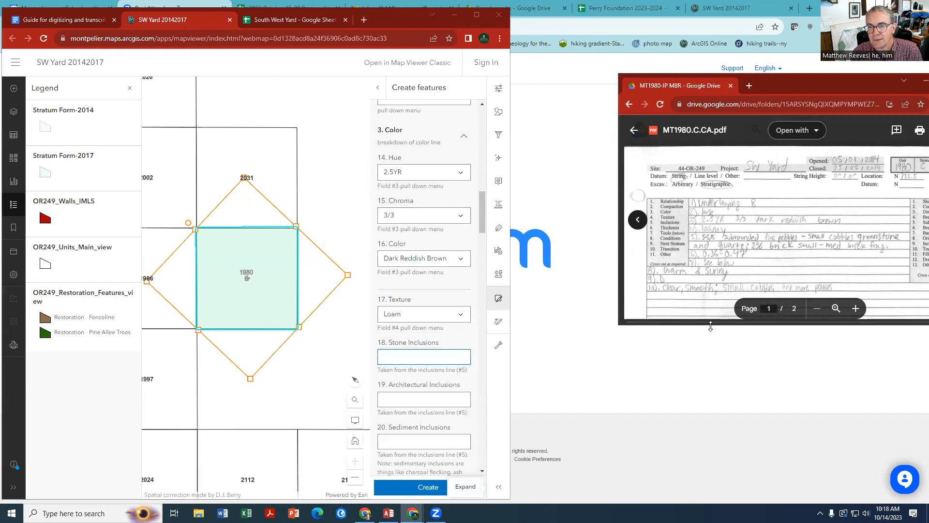
pyautogui.moveTo(711, 326); pyautogui.dragTo(711, 456)
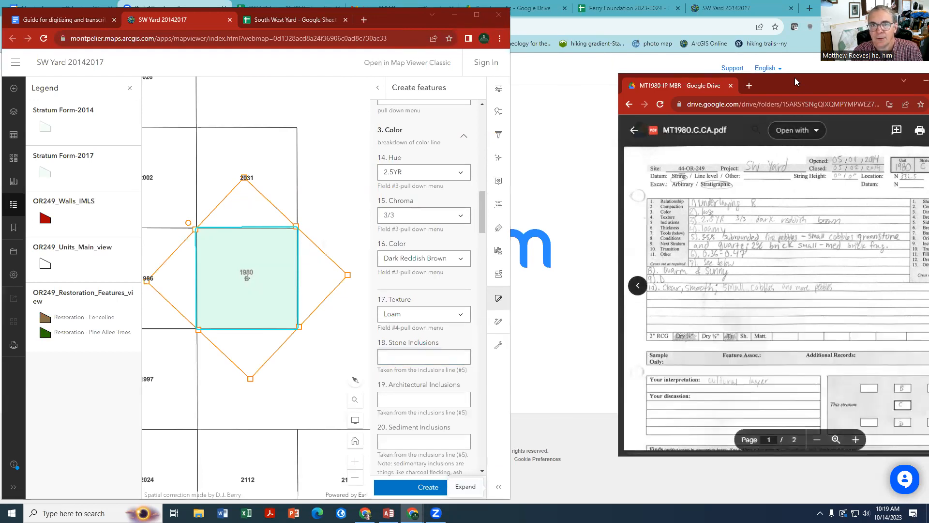
pyautogui.moveTo(795, 78); pyautogui.dragTo(687, 15)
pyautogui.moveTo(863, 393); pyautogui.dragTo(859, 484)
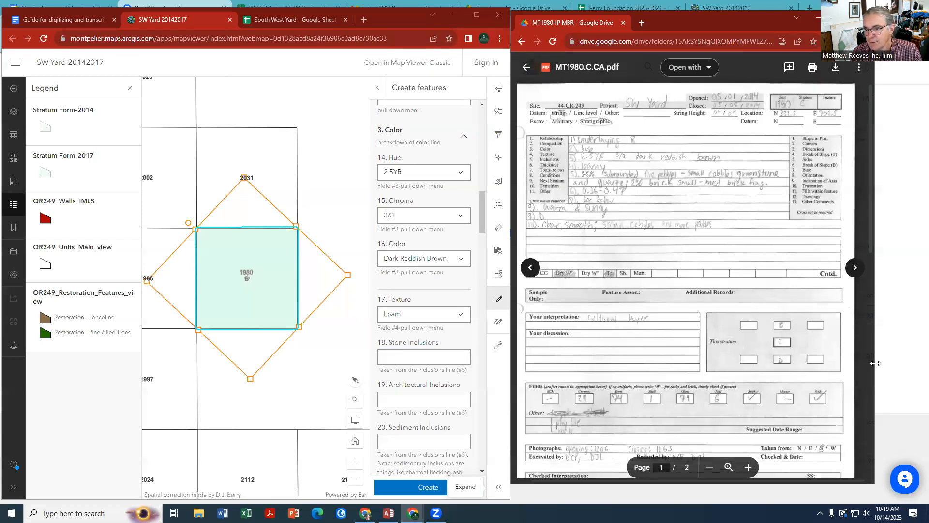
pyautogui.moveTo(876, 363); pyautogui.dragTo(913, 363)
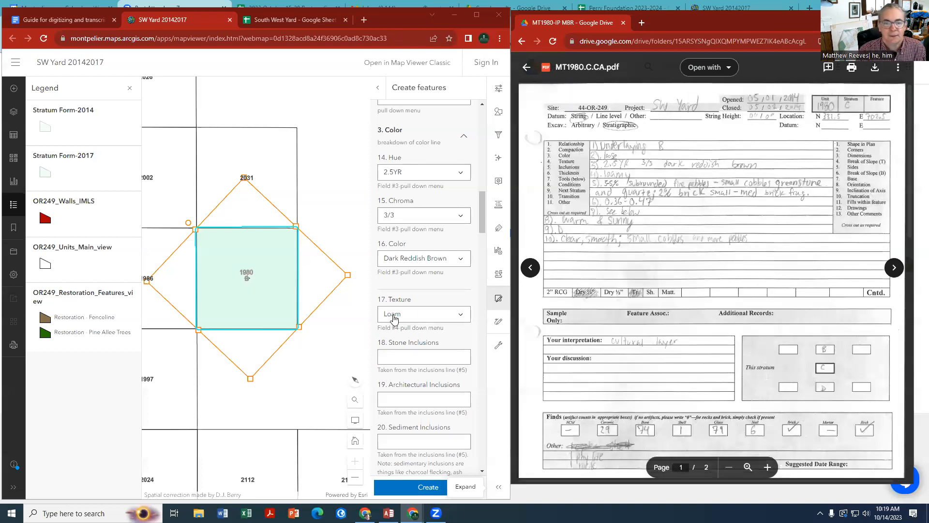
# Fill in Stone Inclusions with "3-5% subrounded fine pebbles-small greenstone and quartz" in the stratum form
pyautogui.click(391, 358)
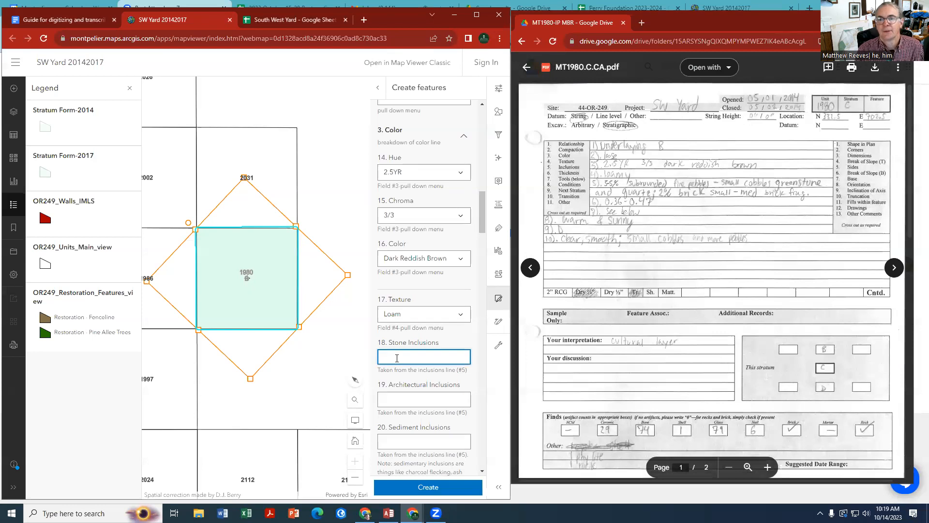
pyautogui.write('3-5')
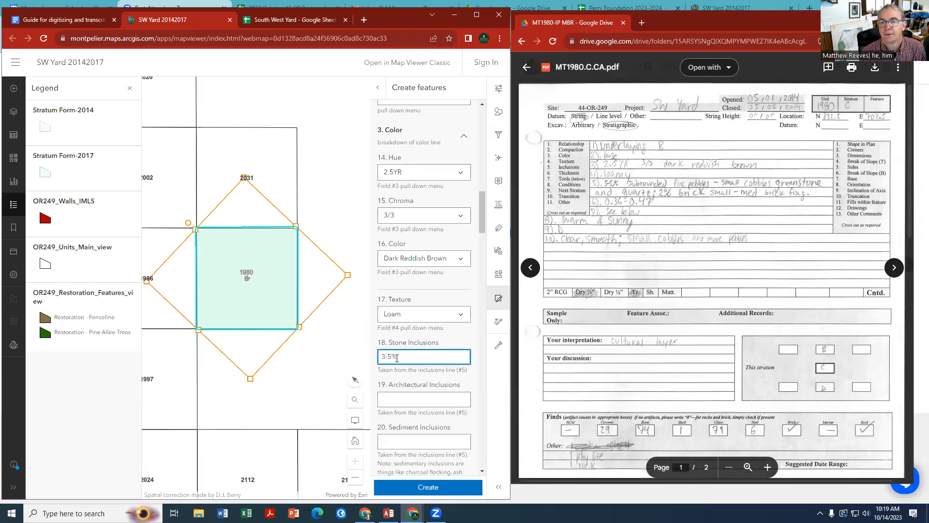
pyautogui.write('% sub')
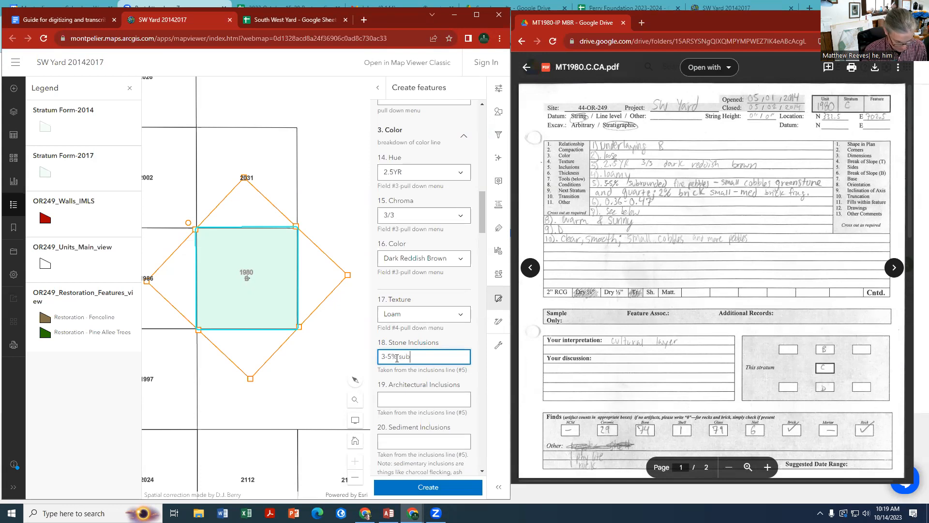
pyautogui.write('roadned')
pyautogui.press('BackSpace')
pyautogui.press('BackSpace')
pyautogui.press('BackSpace')
pyautogui.press('BackSpace')
pyautogui.write('nd')
pyautogui.press('BackSpace')
pyautogui.press('BackSpace')
pyautogui.press('BackSpace')
pyautogui.write('und')
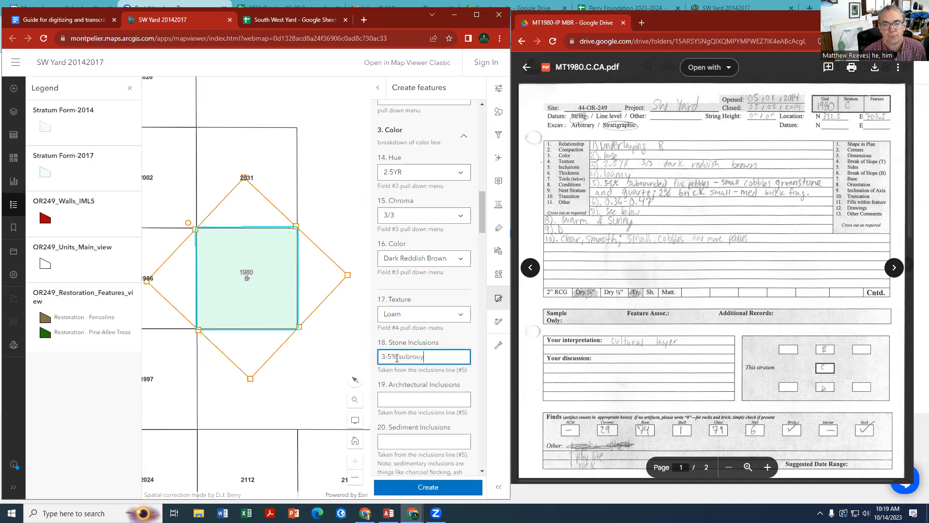
pyautogui.write('ed')
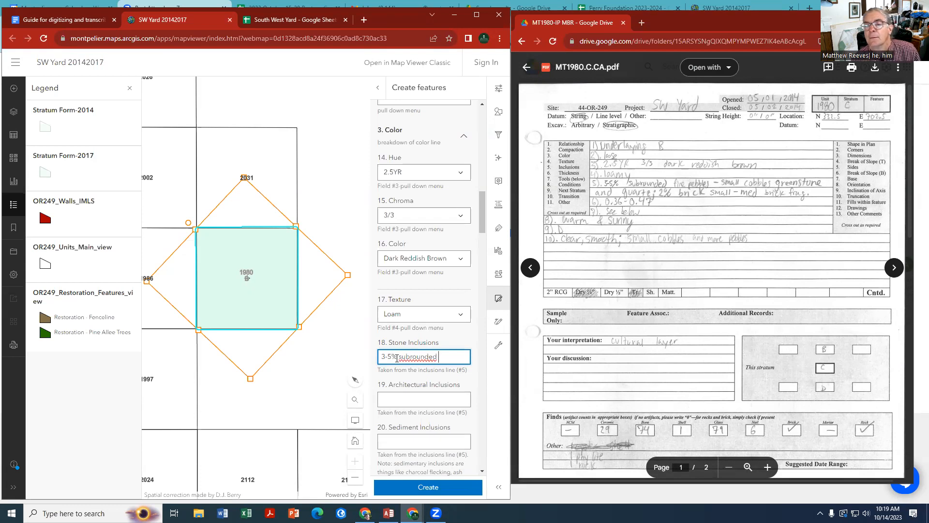
pyautogui.write(' fine pebbles')
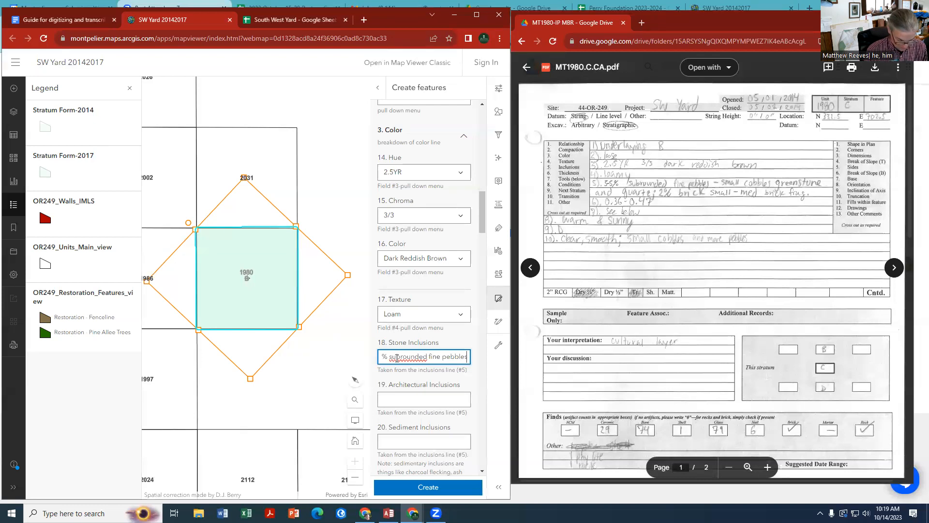
pyautogui.write('-snm')
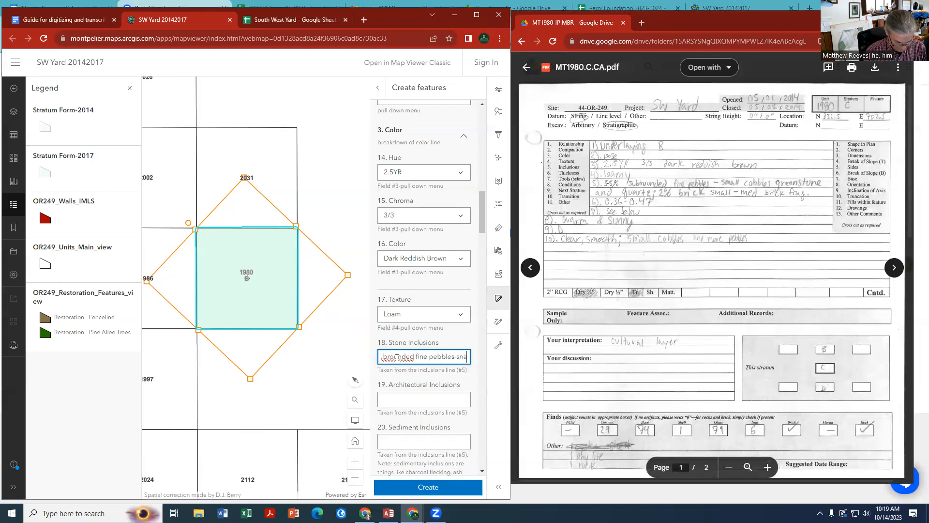
pyautogui.write('all greenstone')
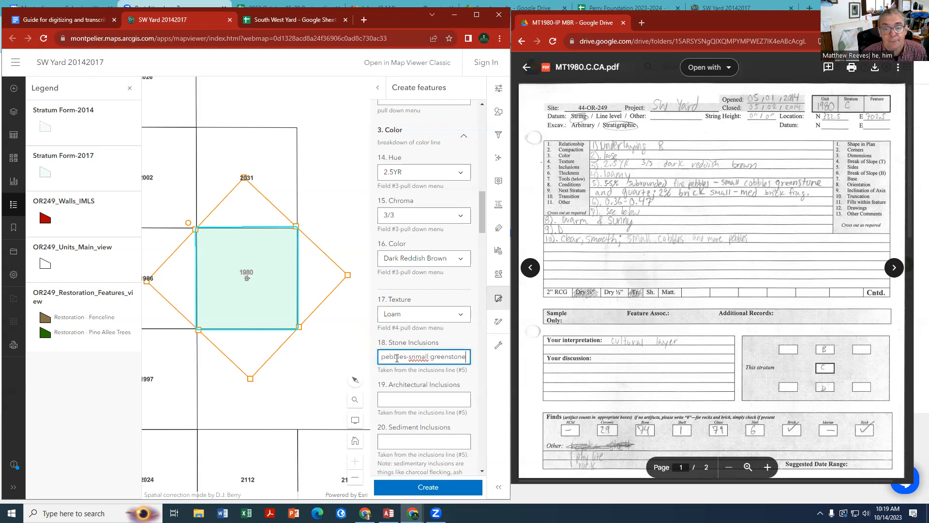
pyautogui.press('Delete')
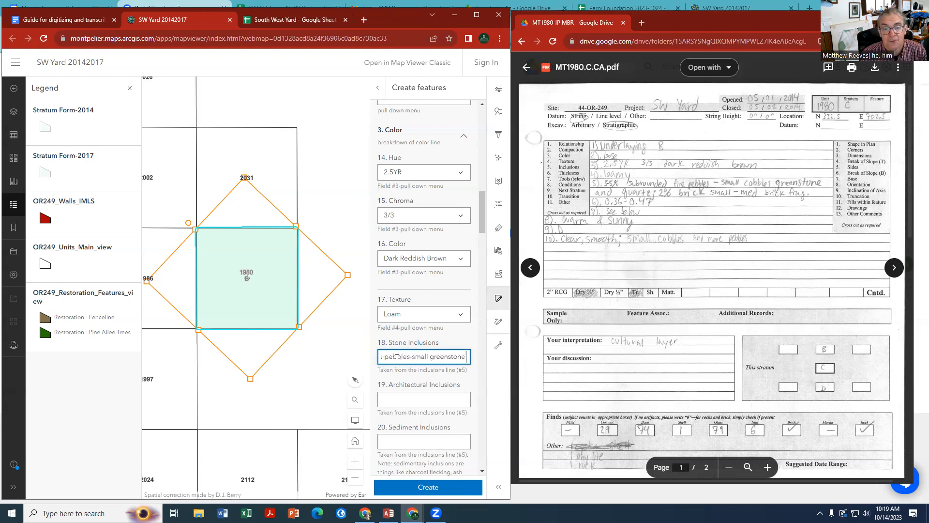
pyautogui.write('and')
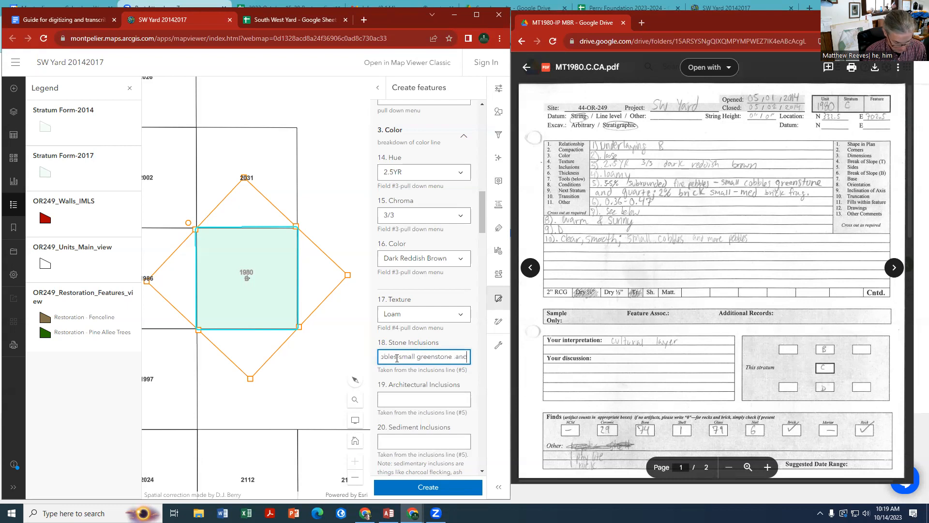
pyautogui.write(' quartz')
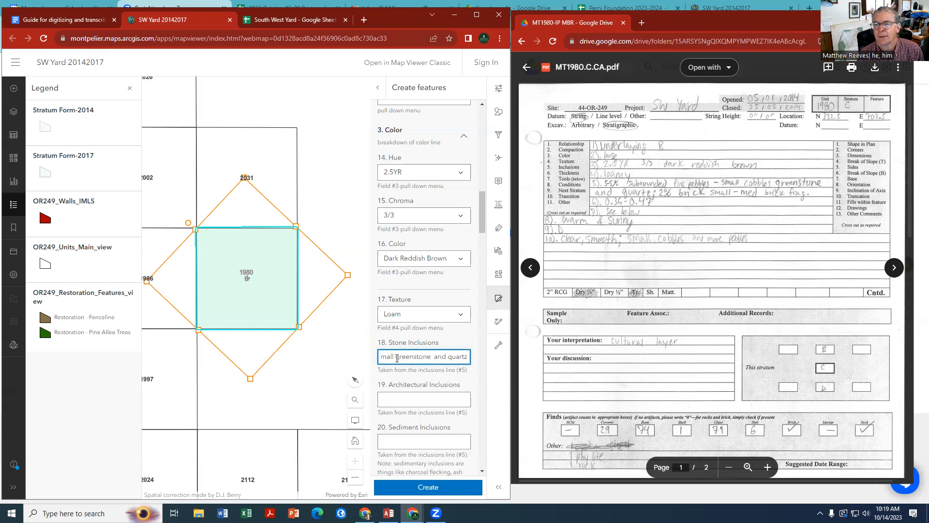
# Fill in Architectural Inclusions with "2% brick small-med brick frags" in the stratum form
pyautogui.click(400, 401)
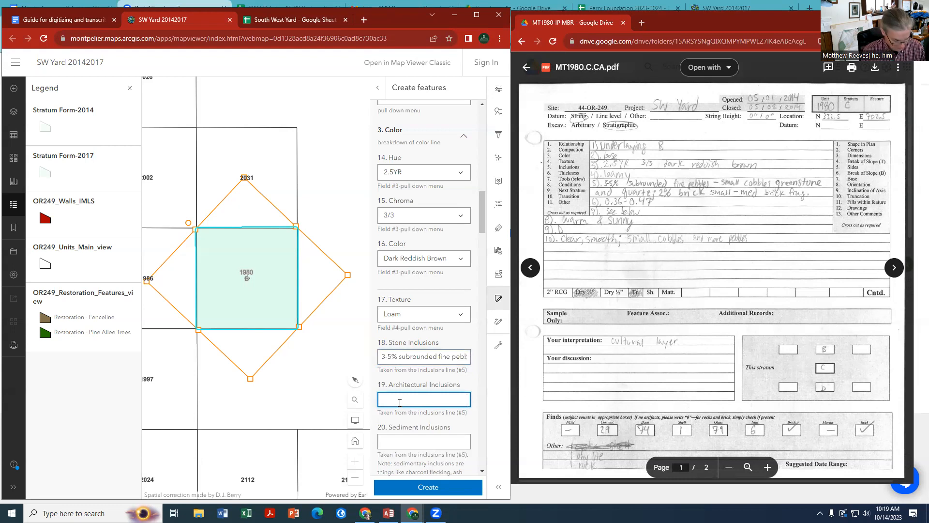
pyautogui.write('2% brick')
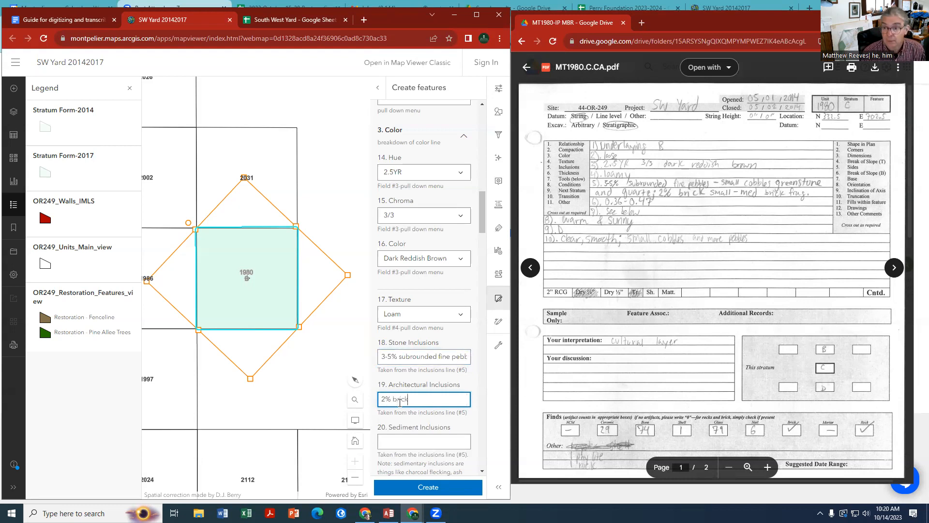
pyautogui.write(' small')
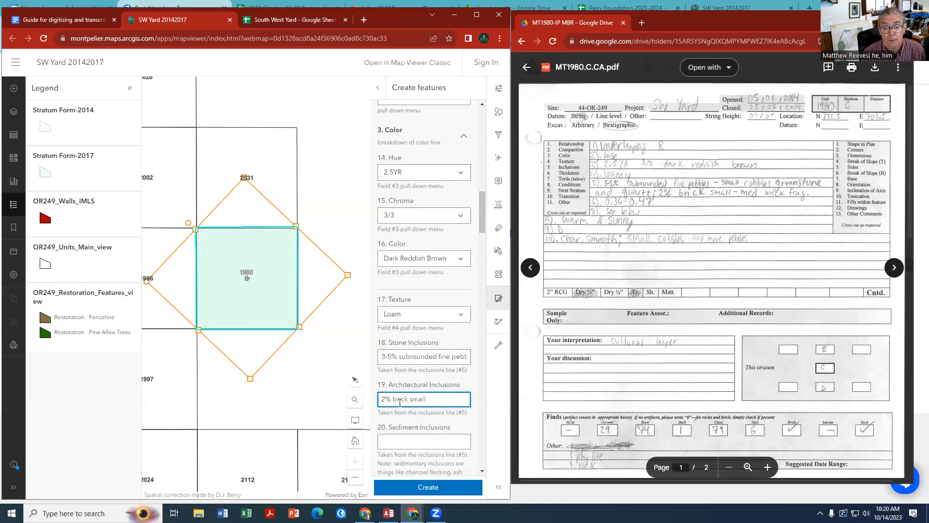
pyautogui.write('-m')
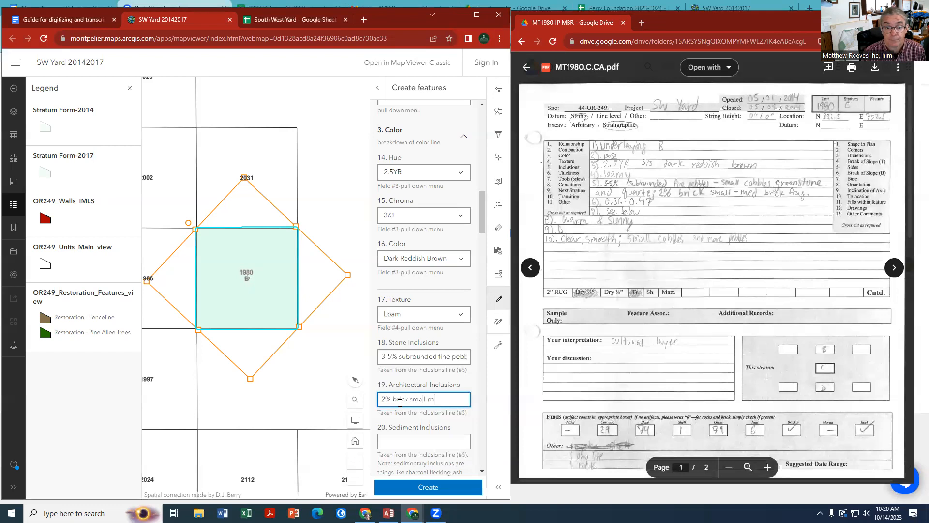
pyautogui.write('ed brick frags')
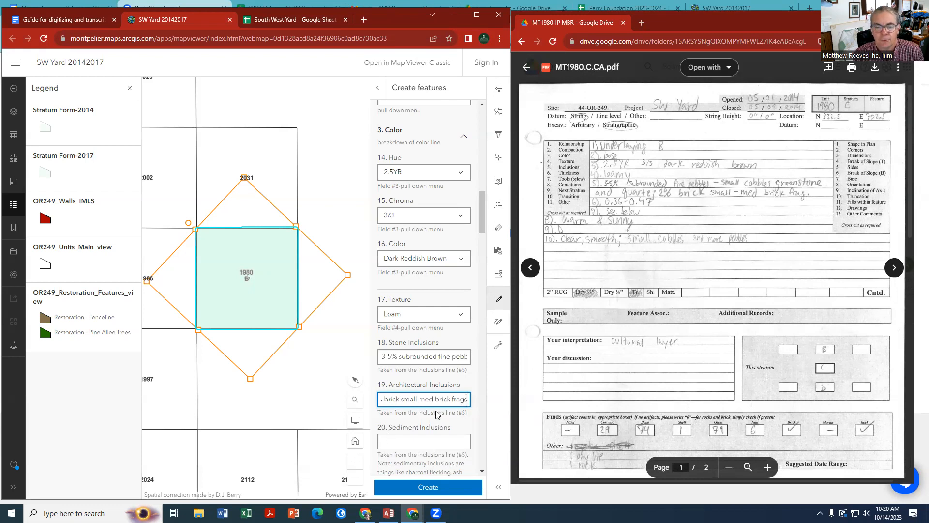
# Leave Sediment Inclusions blank and set Thickness to 0.36-0.47' from line 6 of the record
pyautogui.click(414, 441)
pyautogui.scroll(-3, 411, 416)
pyautogui.click(406, 406)
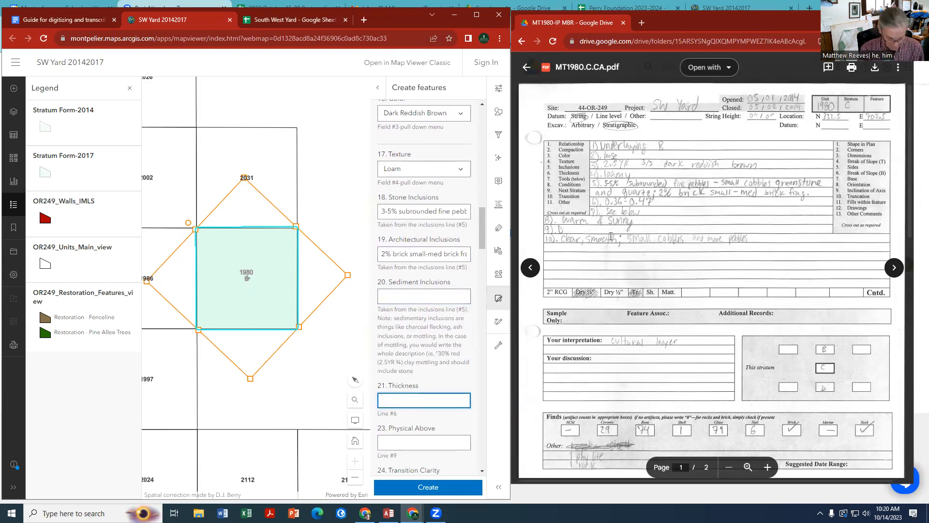
pyautogui.write('0.36')
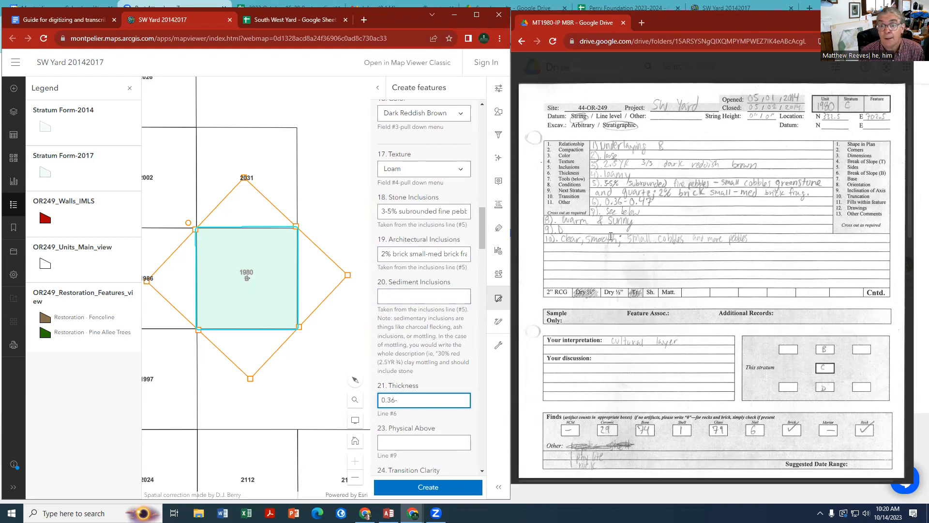
pyautogui.write('-0.47')
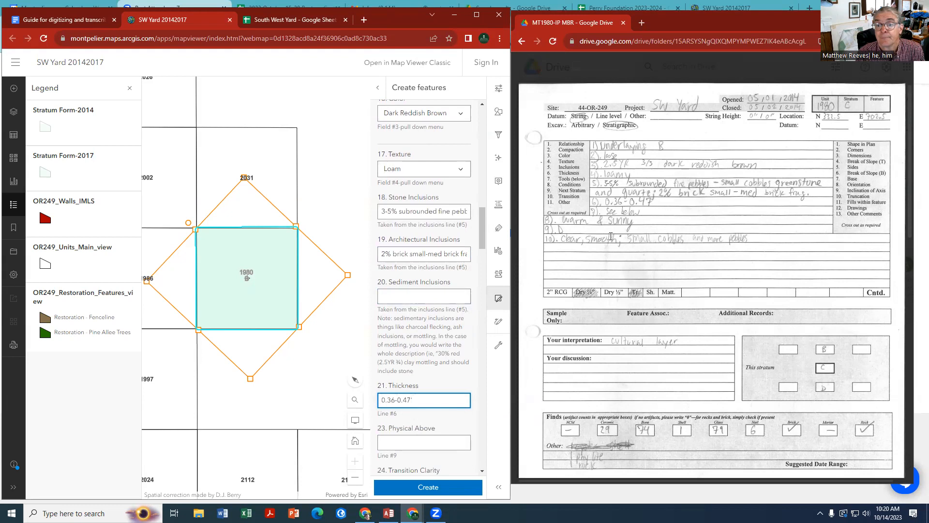
# Set Physical Above to D from line 9 of the record
pyautogui.scroll(-1, 403, 395)
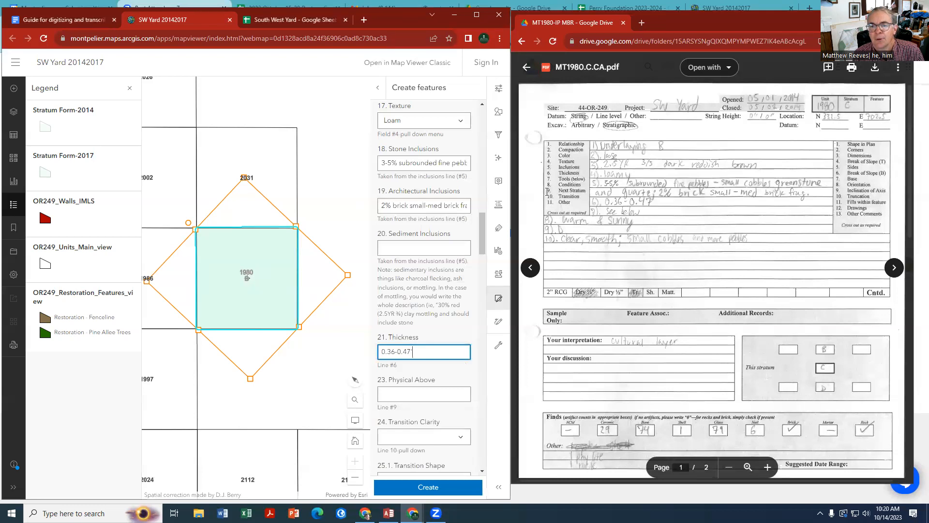
pyautogui.click(393, 393)
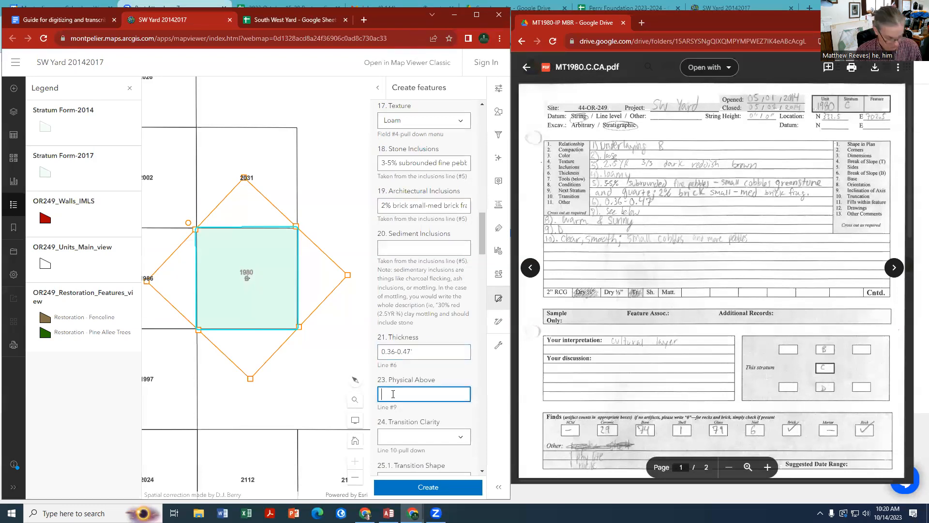
pyautogui.write('D')
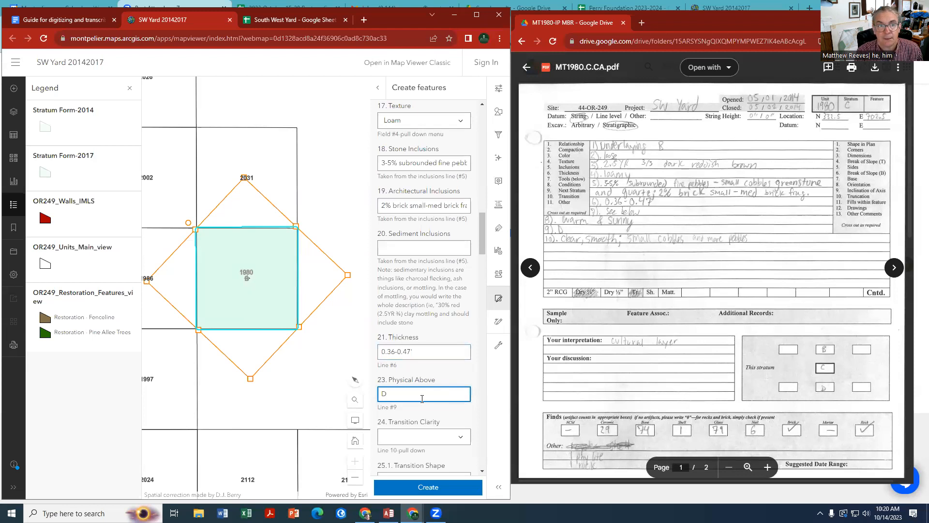
# Enlarge the annotated sample record image in the guide and compare its field numbers with the stratum form
pyautogui.click(61, 20)
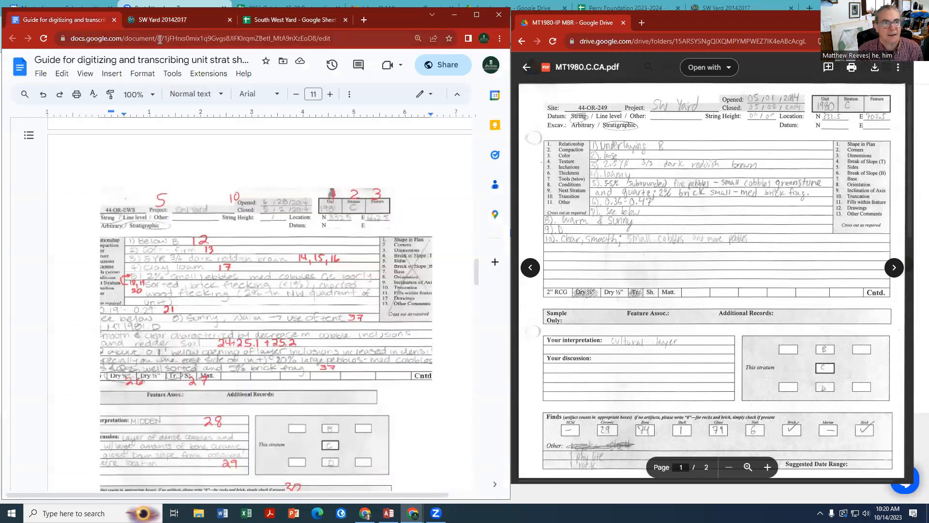
pyautogui.click(171, 22)
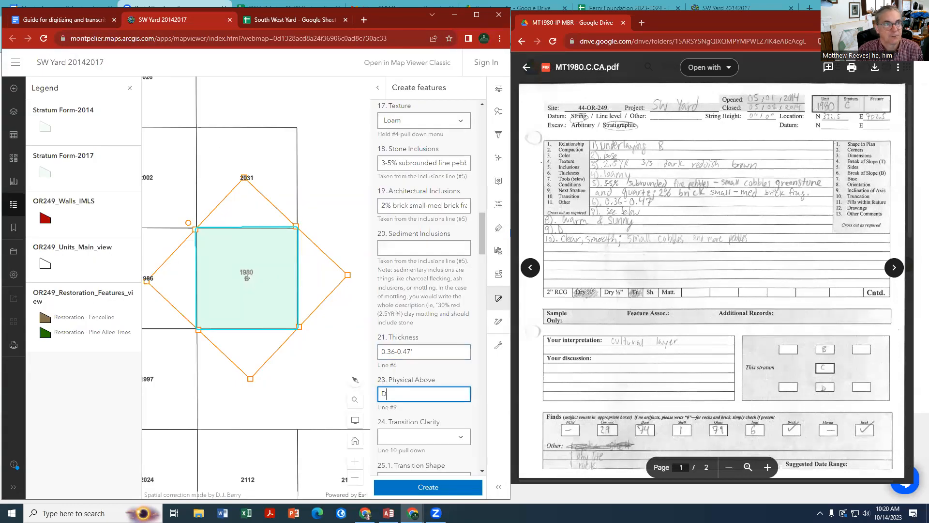
pyautogui.click(54, 19)
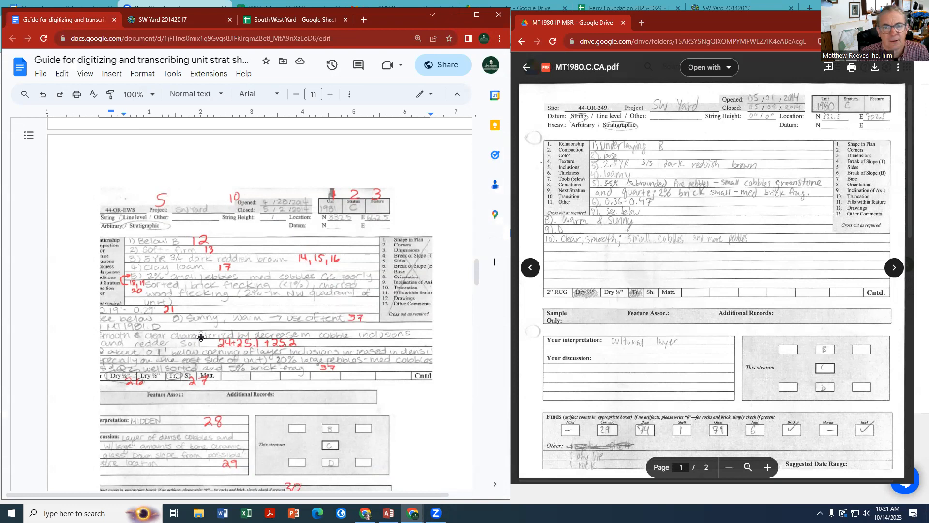
pyautogui.click(162, 228)
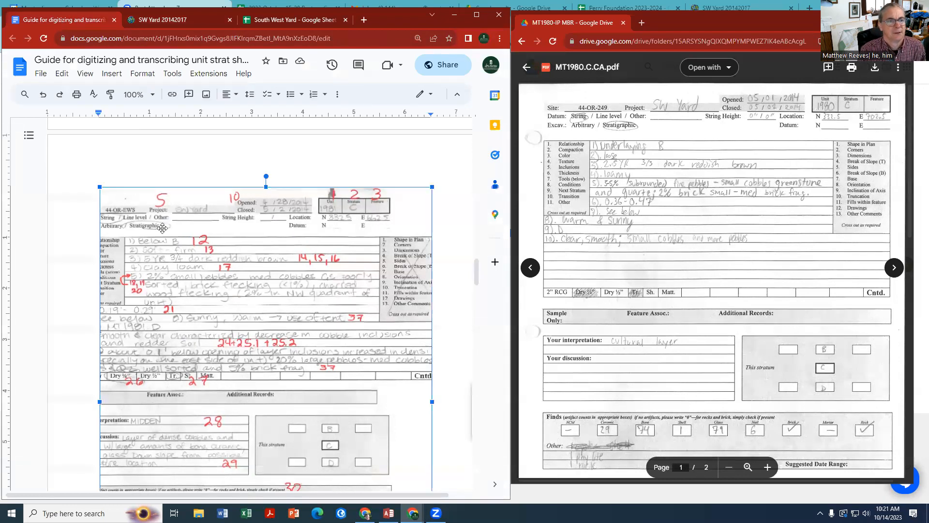
pyautogui.moveTo(100, 185); pyautogui.dragTo(85, 168)
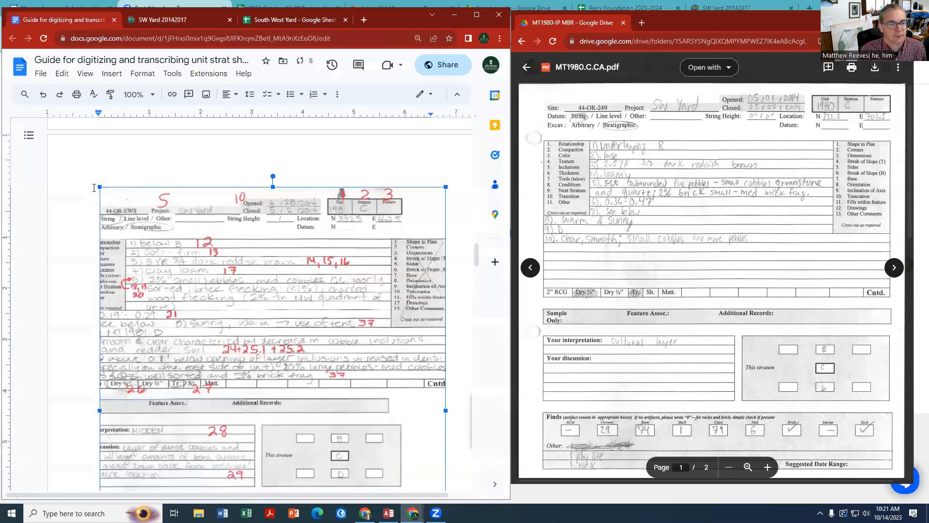
pyautogui.click(193, 20)
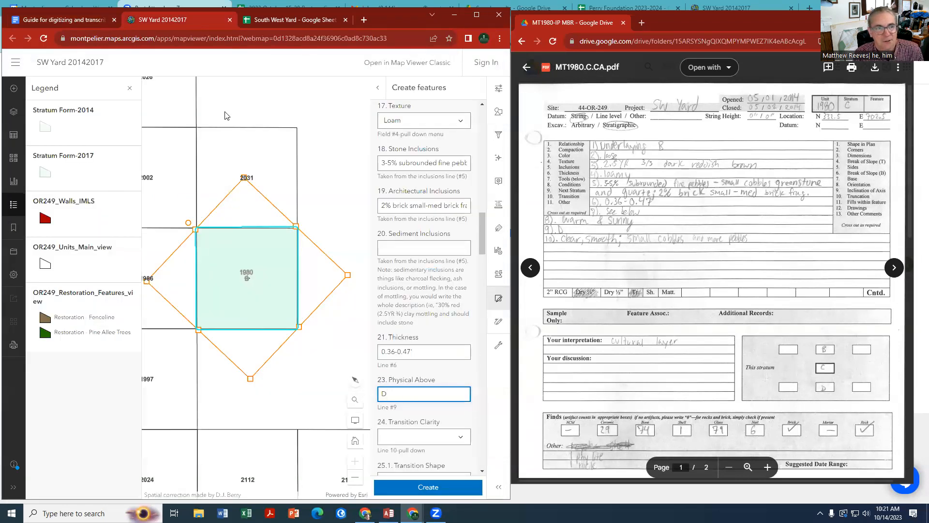
pyautogui.click(84, 17)
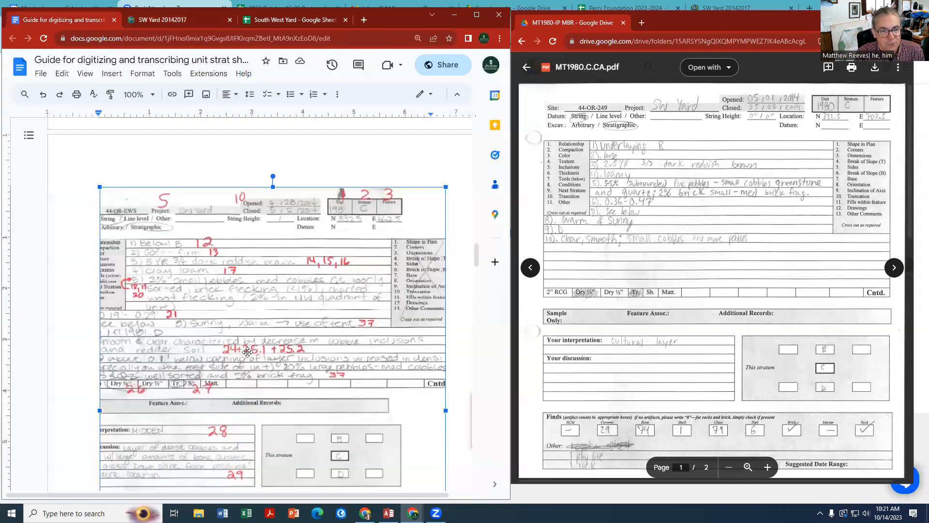
# Return to the SW Yard map's stratum form and set Transition Clarity to Clear and Transition Shape to Smooth
pyautogui.click(165, 20)
pyautogui.scroll(-2, 383, 406)
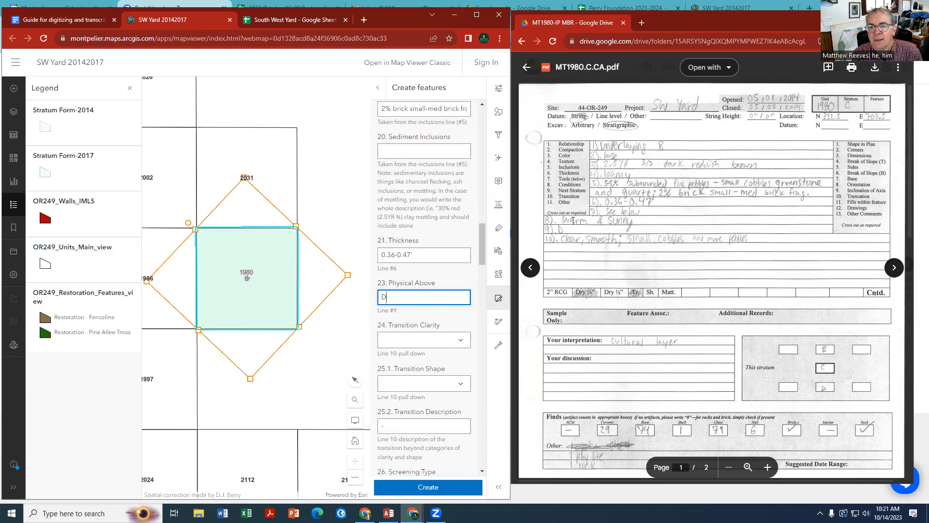
pyautogui.click(460, 341)
pyautogui.click(414, 388)
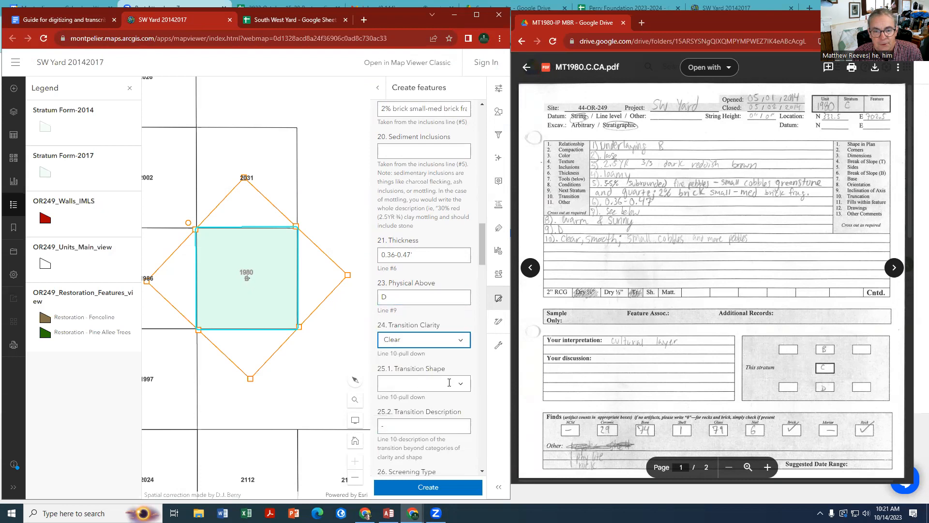
pyautogui.click(448, 384)
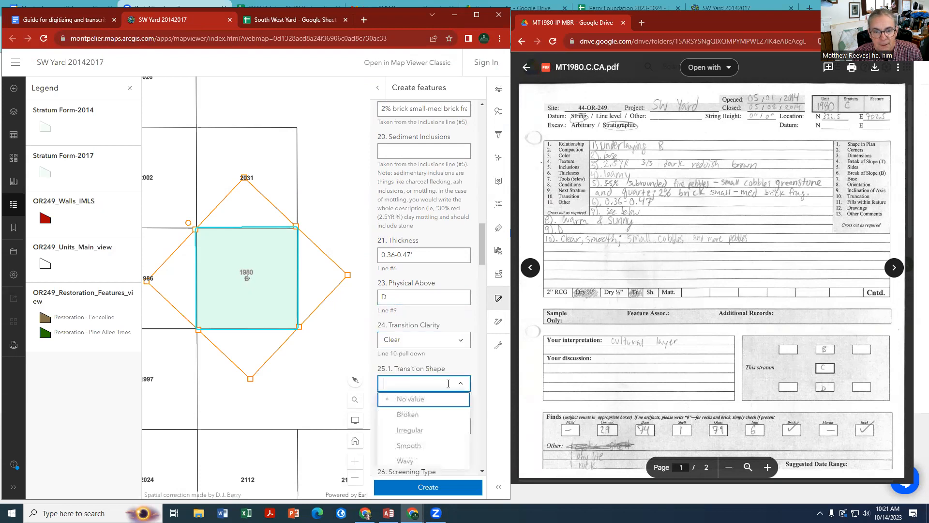
pyautogui.click(410, 445)
# Fill in Transition Description with "small cobbles and more pebbles" from line 10 of the record
pyautogui.click(422, 422)
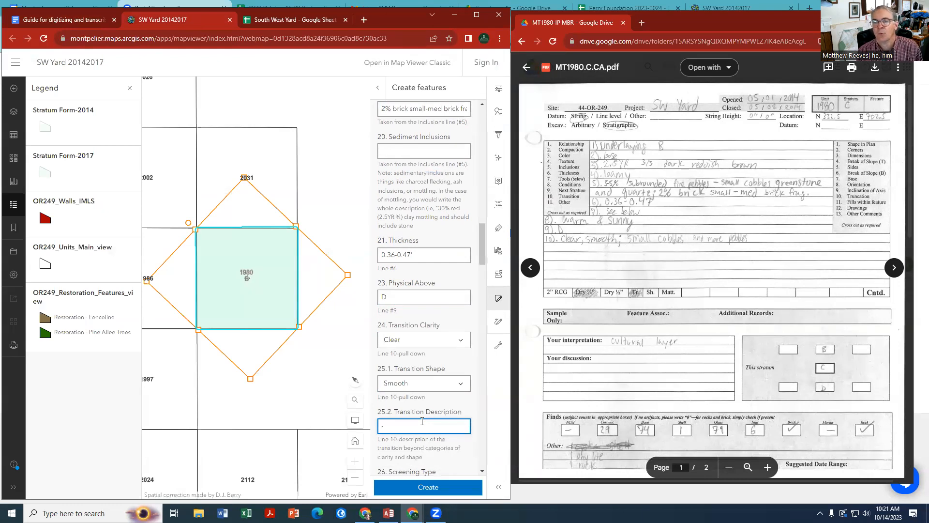
pyautogui.write('s')
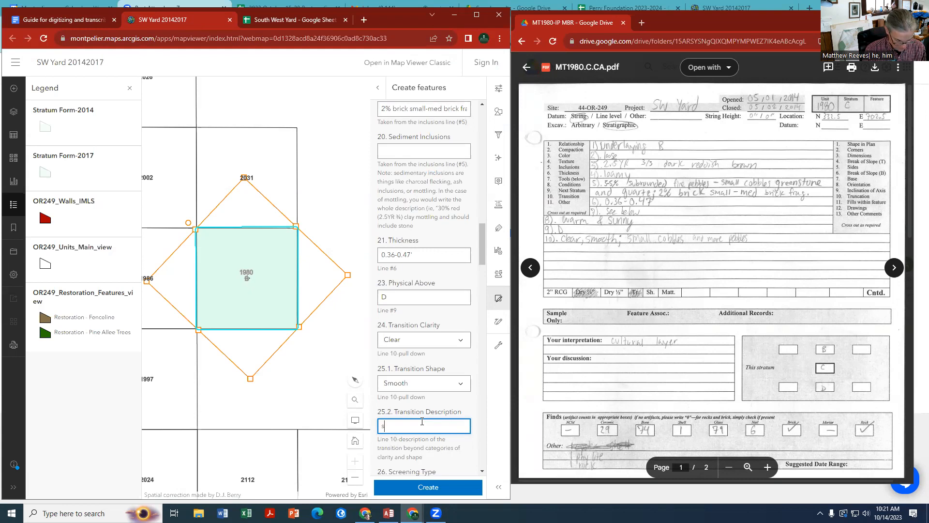
pyautogui.write('mall cobbles')
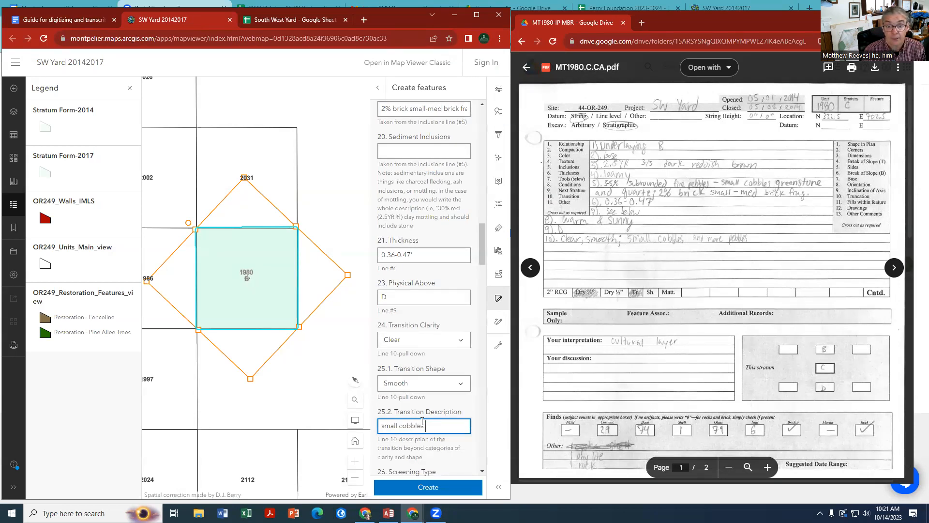
pyautogui.write(' and more pebbles')
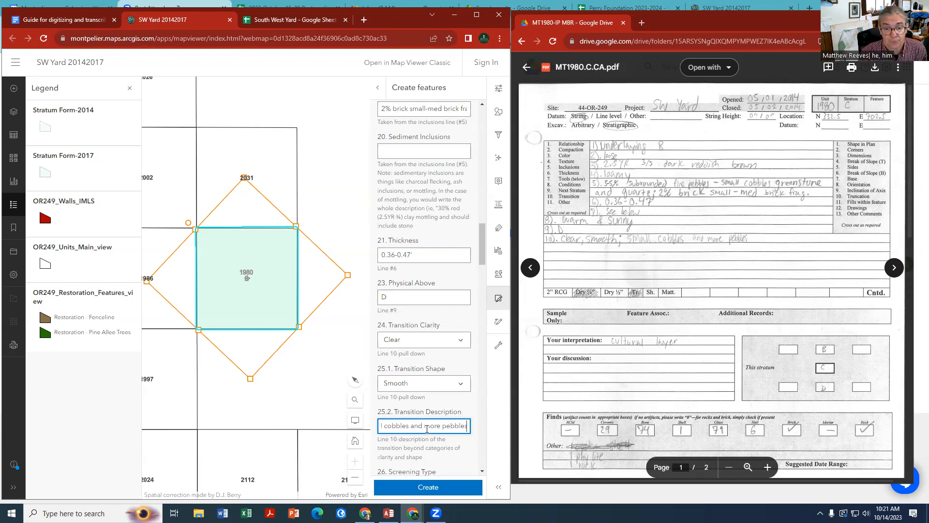
# Set Screening Type to Dry 1/4" and Trowel % to 100 in the stratum form
pyautogui.scroll(-2, 424, 417)
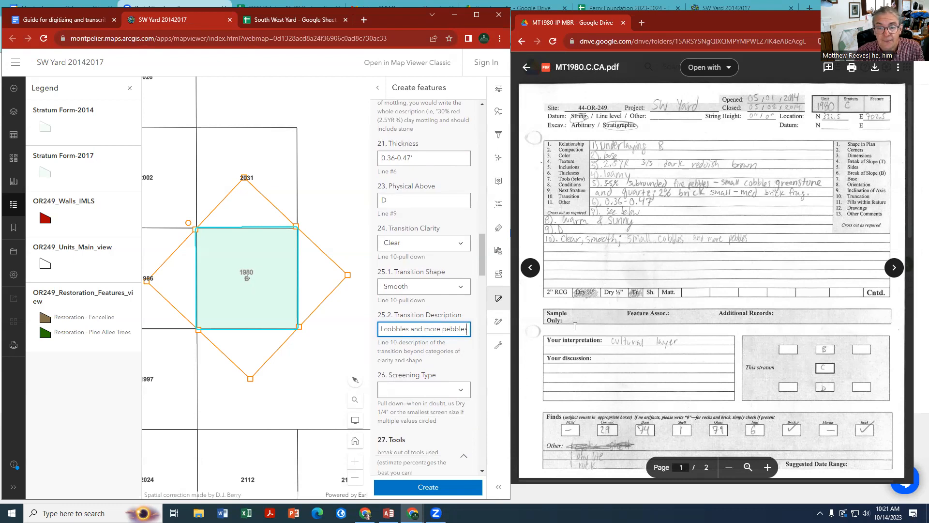
pyautogui.click(461, 390)
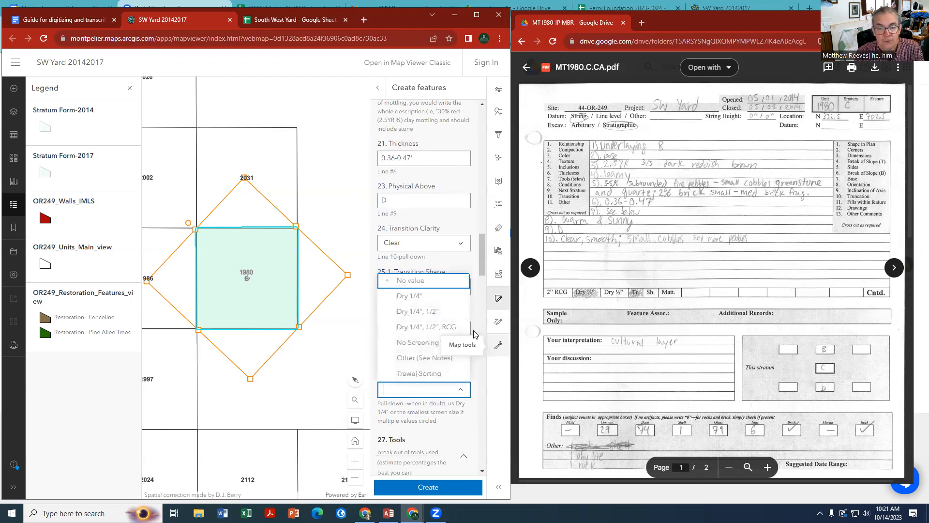
pyautogui.click(425, 295)
pyautogui.scroll(-3, 425, 302)
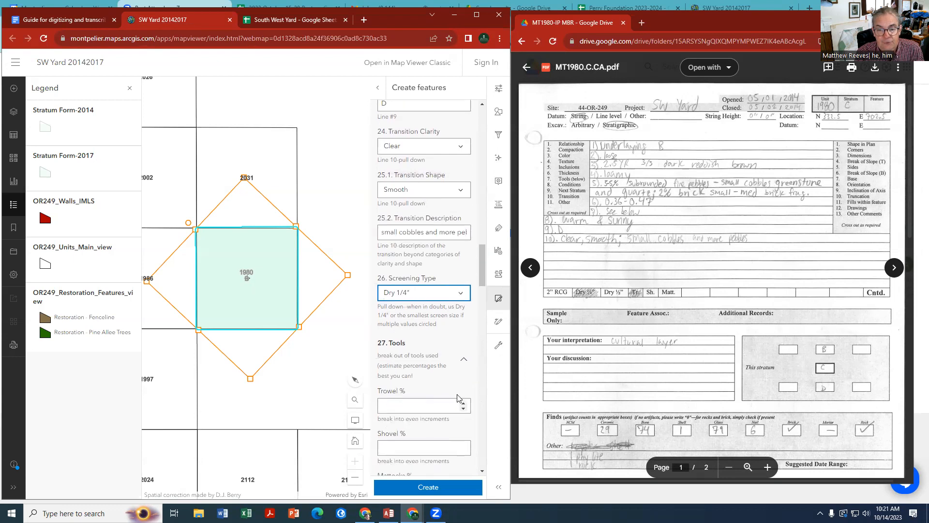
pyautogui.click(391, 407)
pyautogui.write('100')
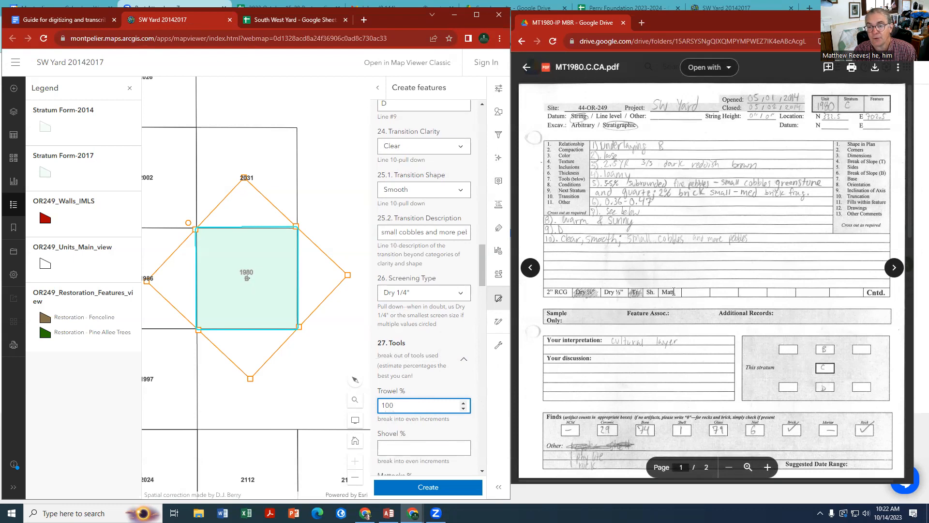
# Enter "cultural layer" as the Interpretation and "none listed" as the Discussion
pyautogui.scroll(-1, 430, 425)
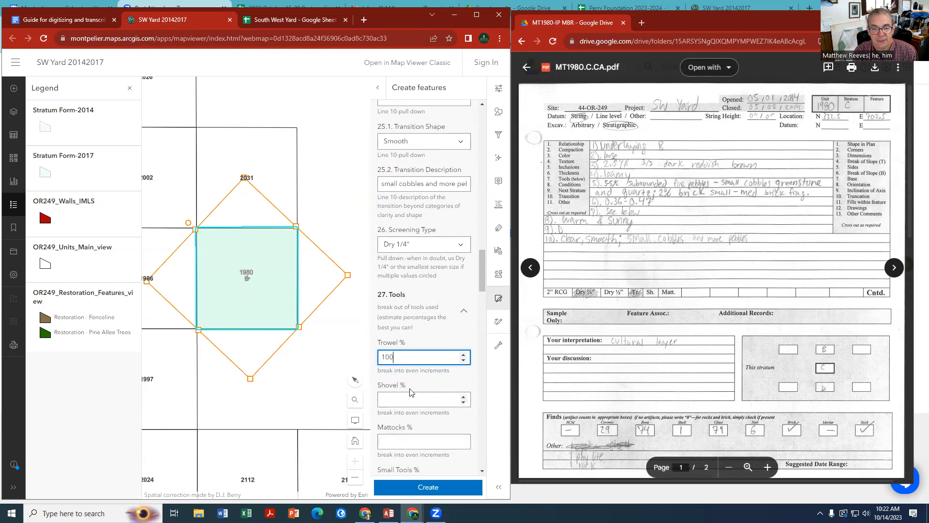
pyautogui.scroll(-3, 406, 384)
pyautogui.click(402, 401)
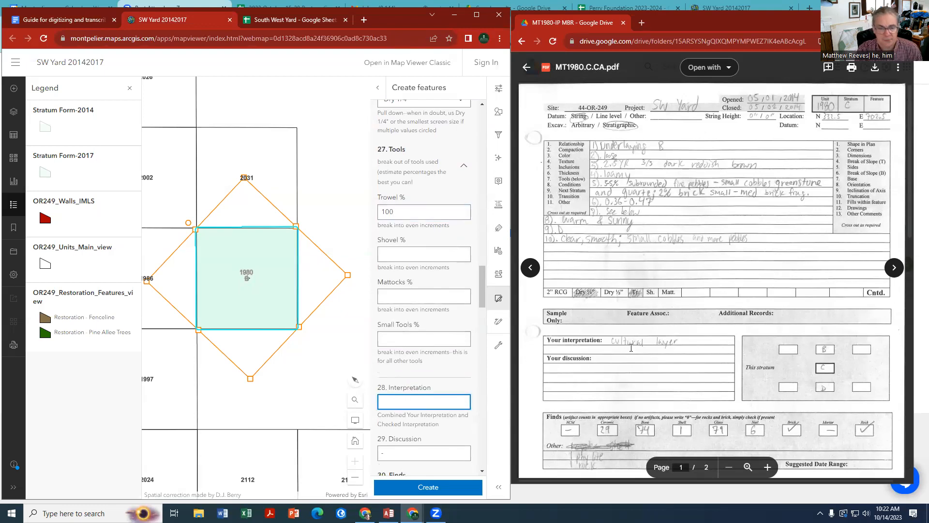
pyautogui.write('cultural')
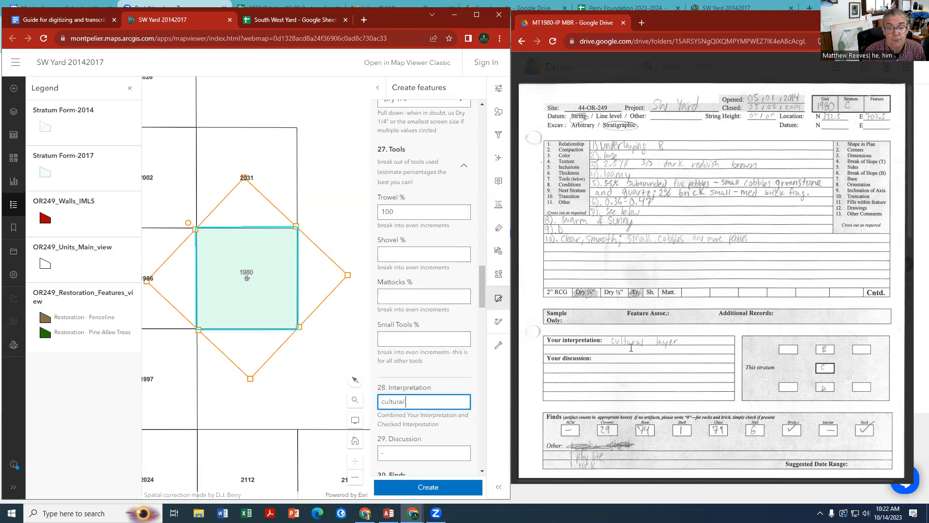
pyautogui.write(' layer')
pyautogui.scroll(-1, 631, 348)
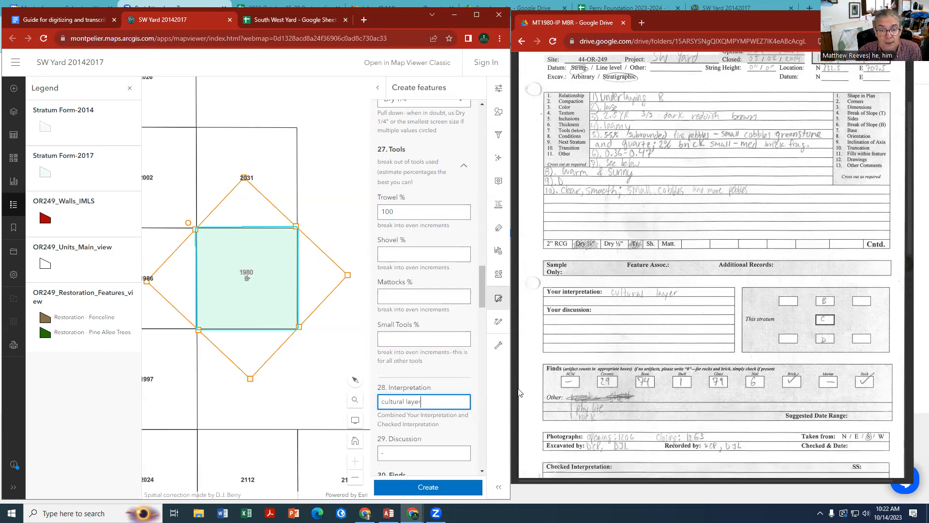
pyautogui.click(388, 454)
pyautogui.write('none listed')
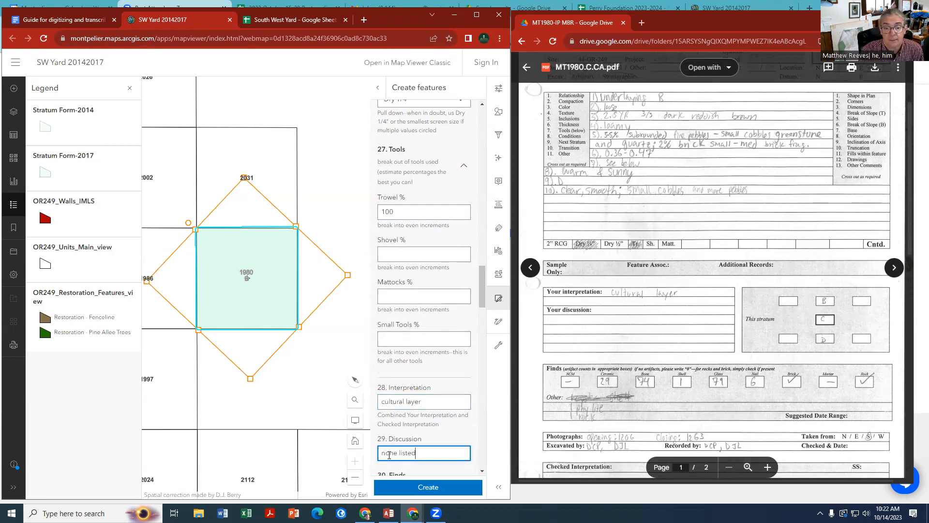
# Enter the finds counts from the record for Ceramic as 29 and Bone as 74
pyautogui.scroll(-2, 438, 435)
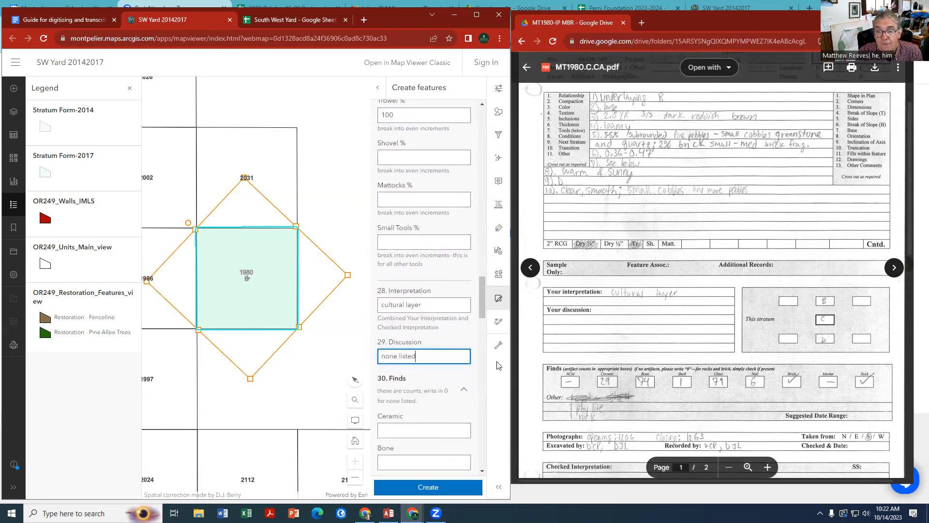
pyautogui.scroll(-1, 596, 374)
pyautogui.click(398, 432)
pyautogui.write('29')
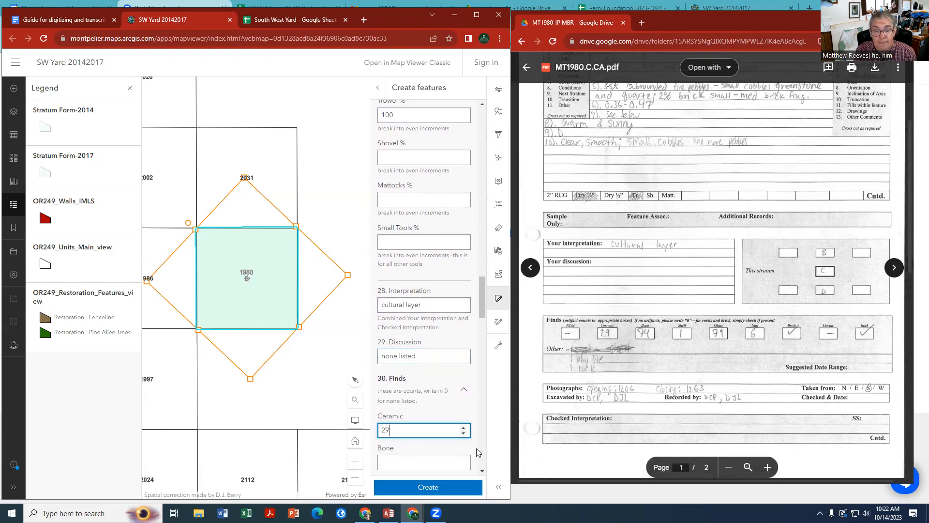
pyautogui.click(396, 461)
pyautogui.write('74')
pyautogui.scroll(-2, 396, 457)
pyautogui.scroll(-2, 410, 433)
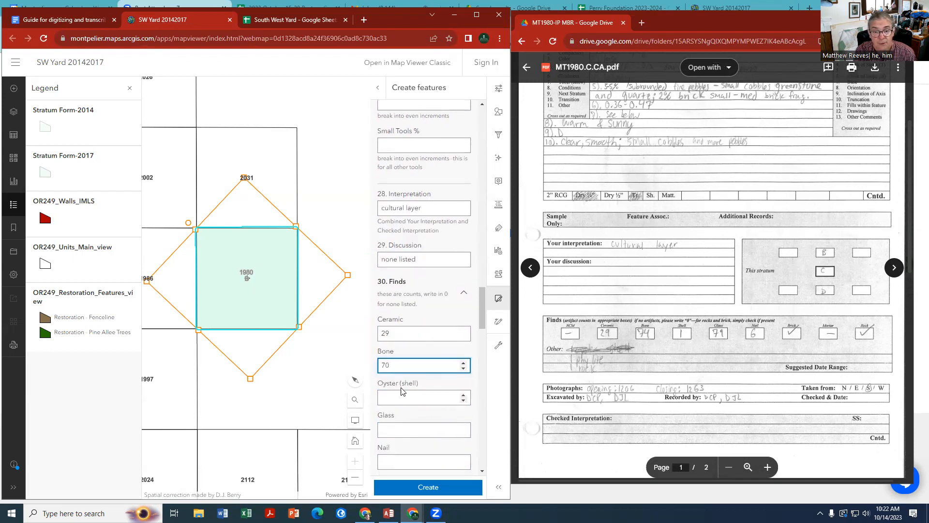
pyautogui.press('BackSpace')
pyautogui.write('4')
# Enter the remaining finds counts: Oyster (shell) 1, Glass 79 and Nail 4
pyautogui.click(406, 402)
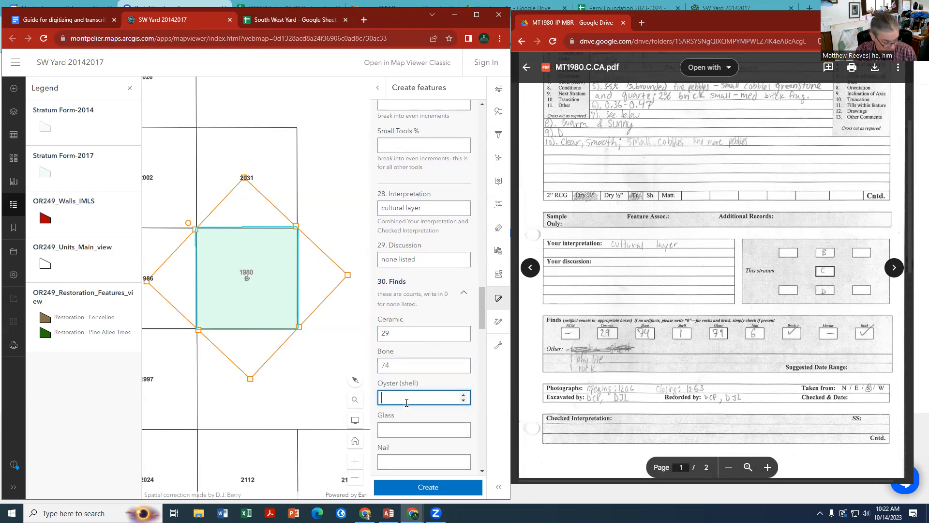
pyautogui.write('1')
pyautogui.click(403, 428)
pyautogui.write('79')
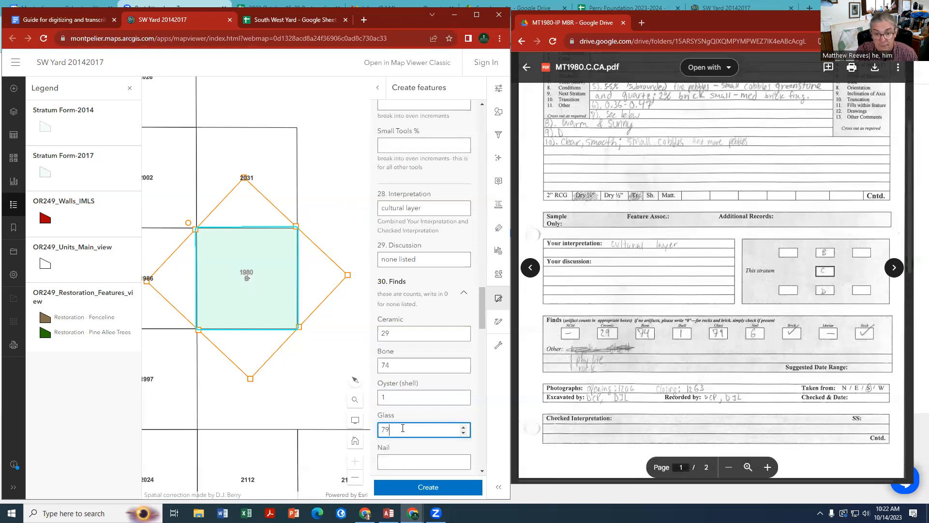
pyautogui.click(391, 463)
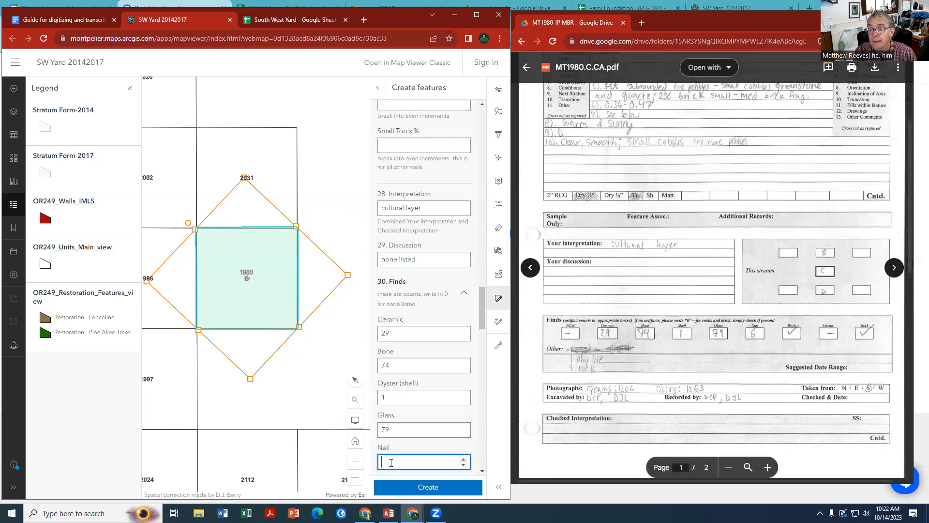
pyautogui.write('6')
# Fill in Artifact Notes with "Brick and rock present, 1 phylite and 1 rock"
pyautogui.scroll(-2, 420, 444)
pyautogui.click(409, 397)
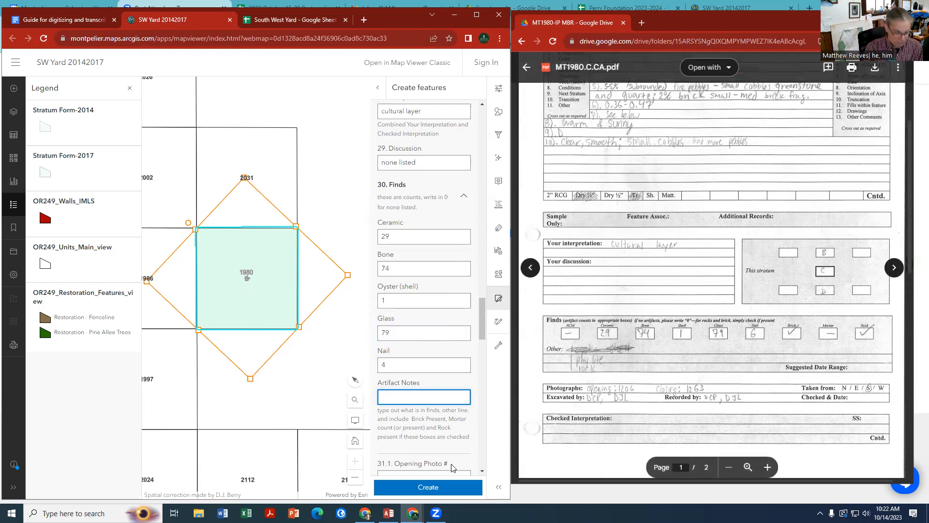
pyautogui.write('Brick a')
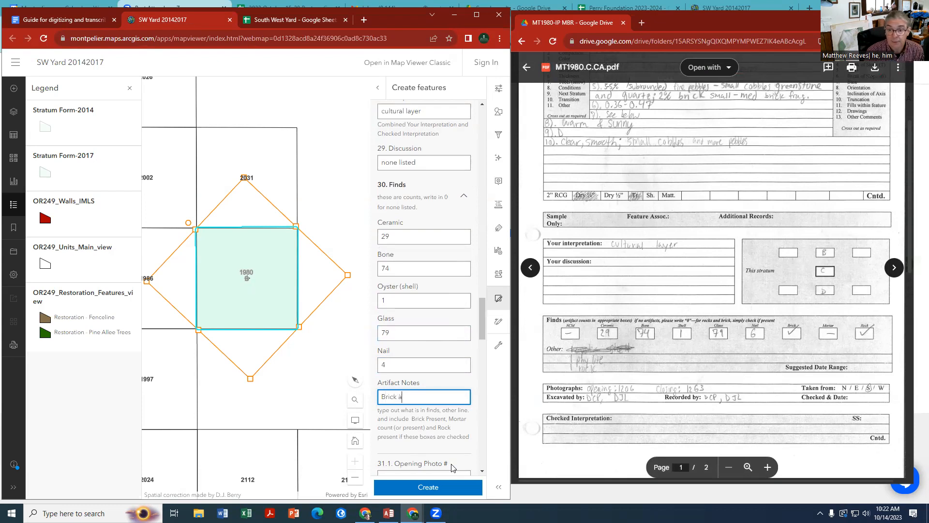
pyautogui.write('nd rock present')
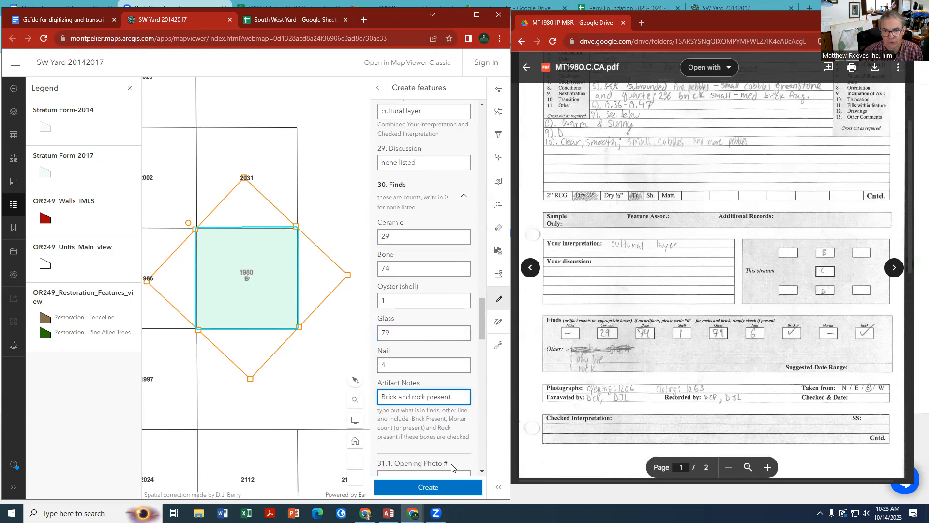
pyautogui.write(', ')
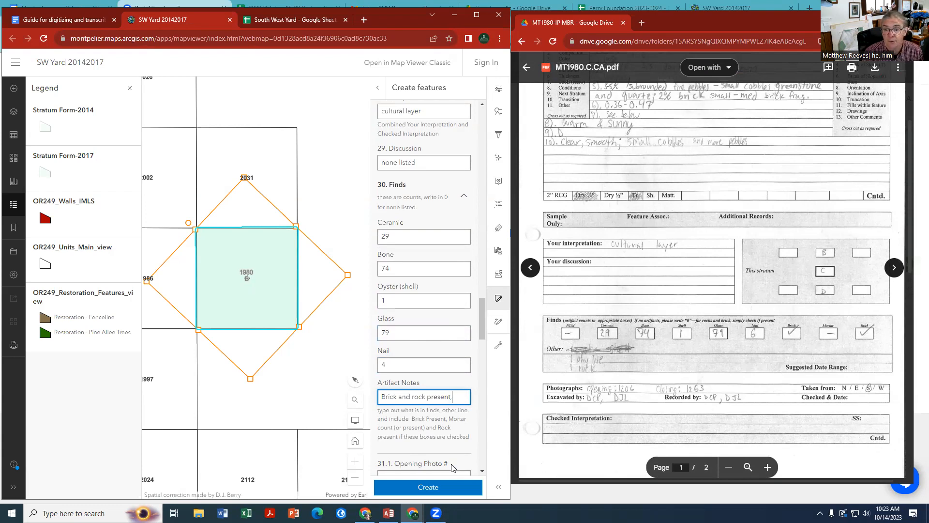
pyautogui.write('1 phy')
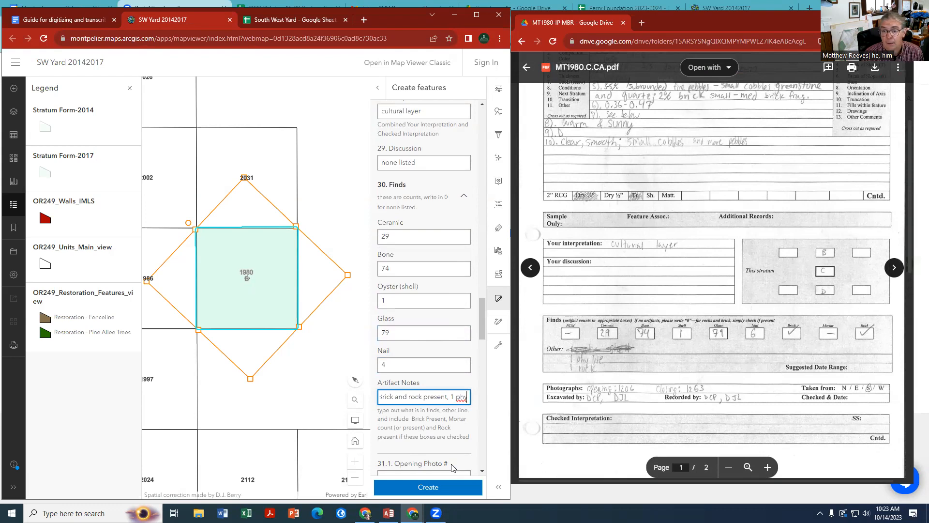
pyautogui.write('l')
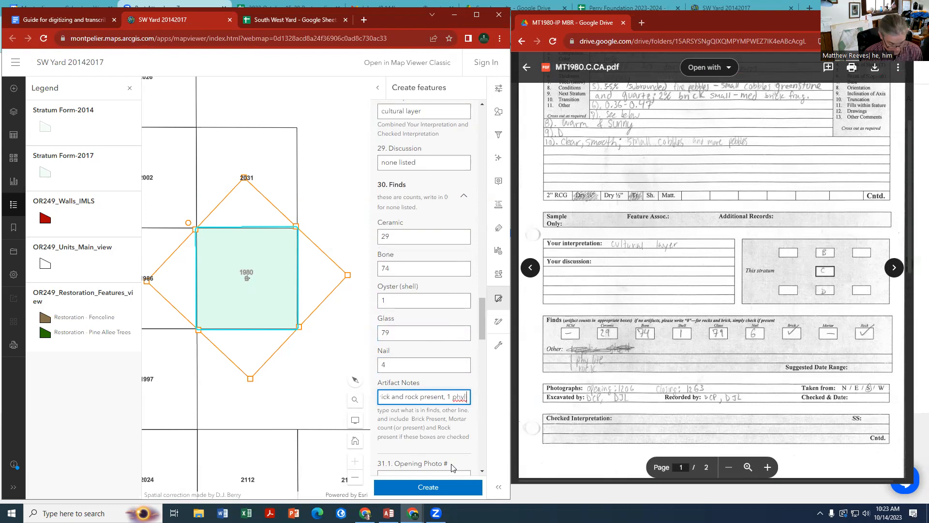
pyautogui.write('ite and')
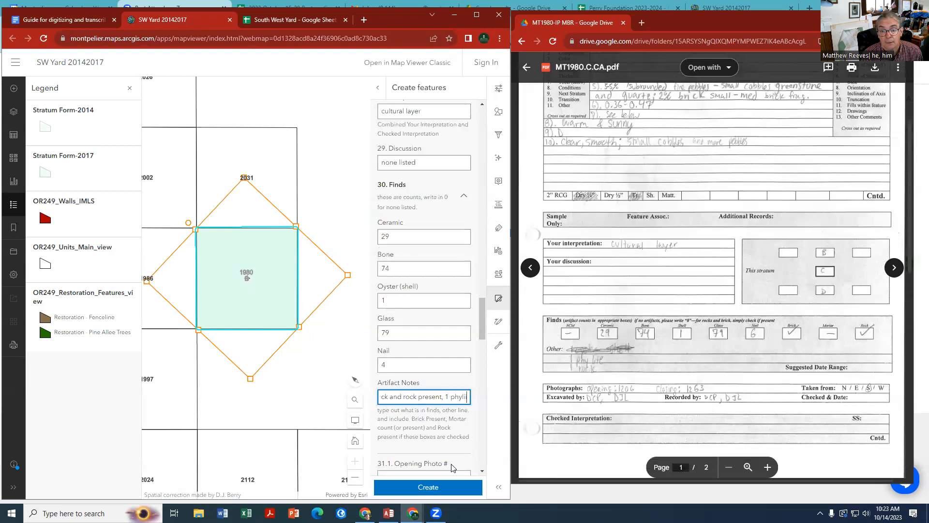
pyautogui.write(' one')
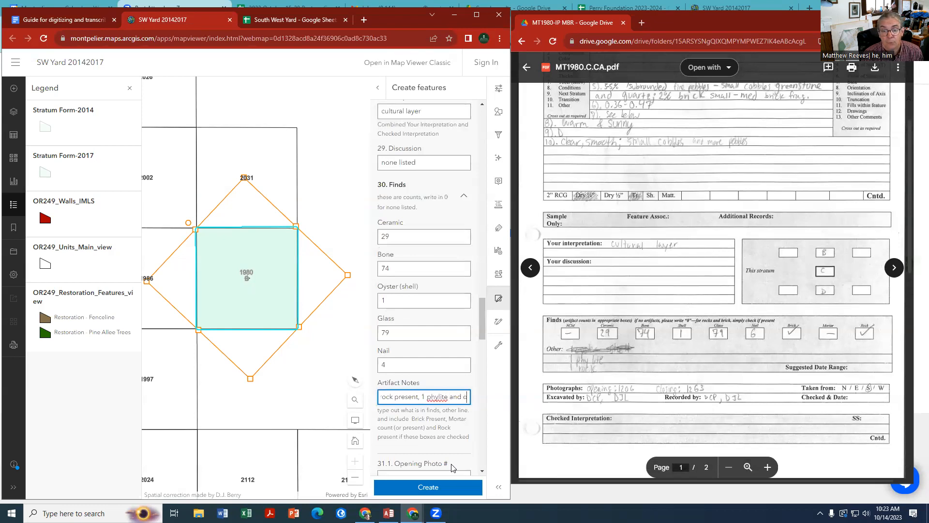
pyautogui.press('BackSpace')
pyautogui.press('BackSpace')
pyautogui.press('BackSpace')
pyautogui.press('BackSpace')
pyautogui.write('1 rock')
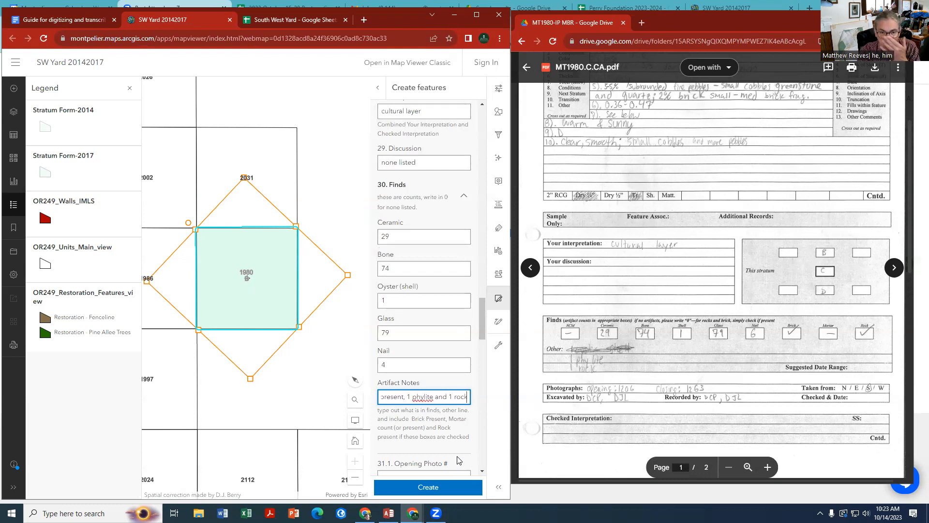
# Correct the misspelled "phylite" in Artifact Notes to the suggested spelling "phyllite"
pyautogui.rightClick(421, 395)
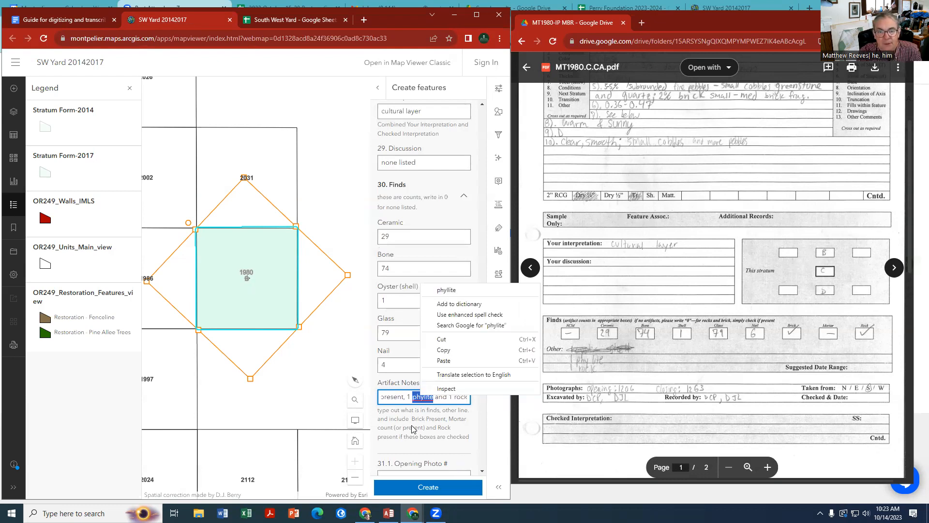
pyautogui.click(442, 287)
pyautogui.click(413, 401)
# Set Opening Photo # to 1206 from the record's Photographs line and move on to In Progress Photo #
pyautogui.scroll(-2, 423, 441)
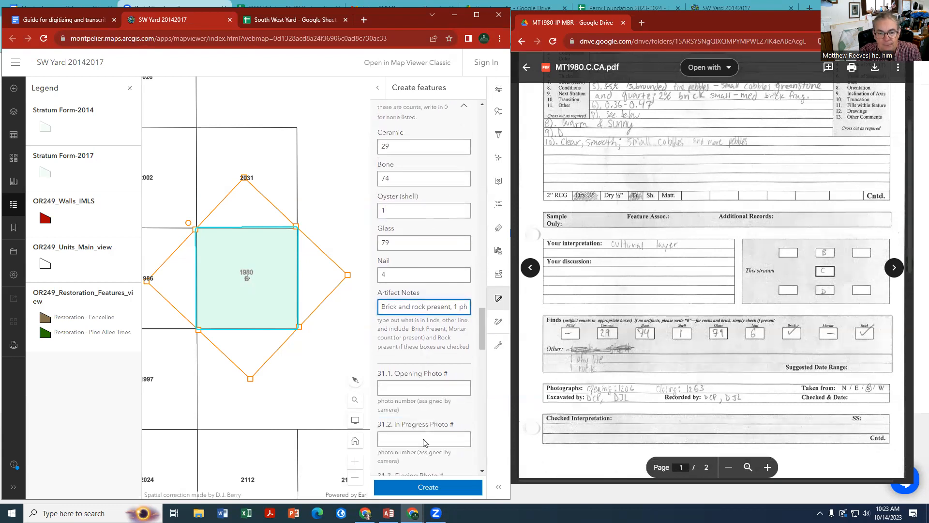
pyautogui.click(417, 380)
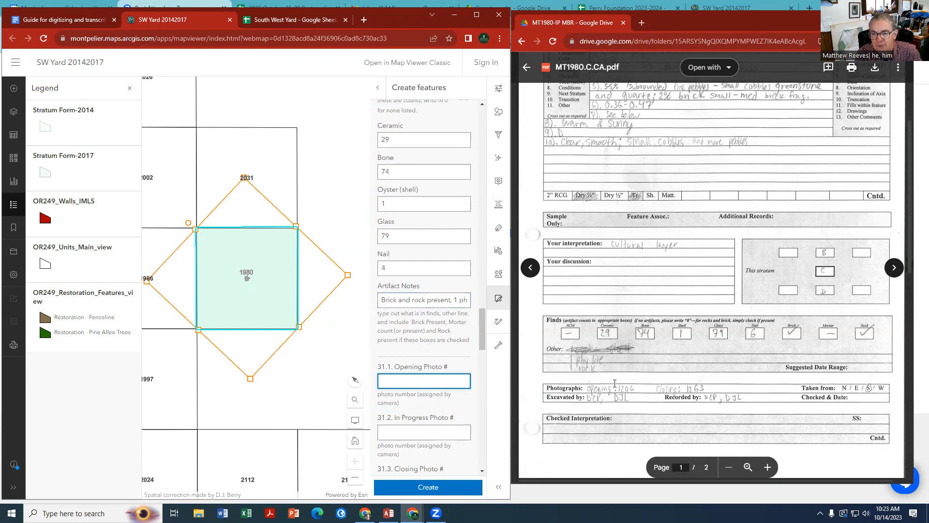
pyautogui.write('1206')
pyautogui.press('Tab')
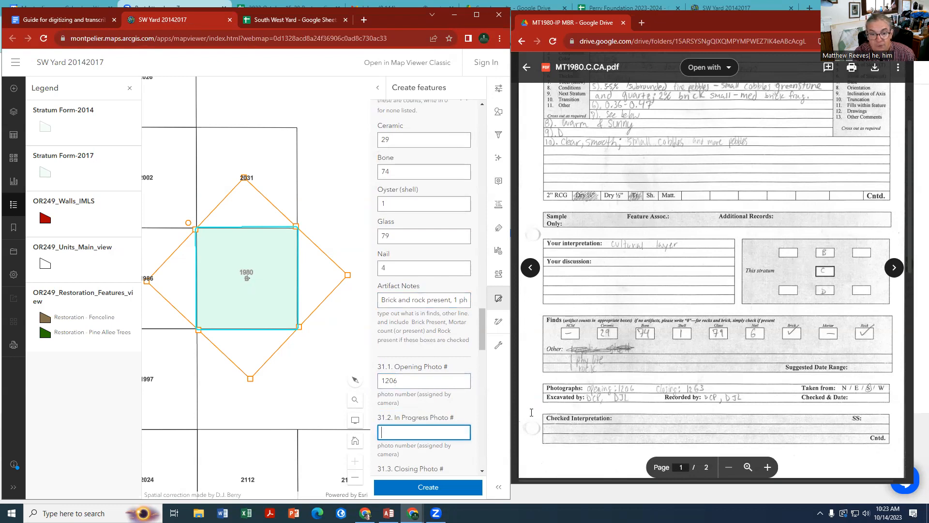
# Leave In Progress Photo # blank and set Closing Photo # to 1263
pyautogui.scroll(-1, 365, 441)
pyautogui.scroll(-2, 419, 425)
pyautogui.click(415, 386)
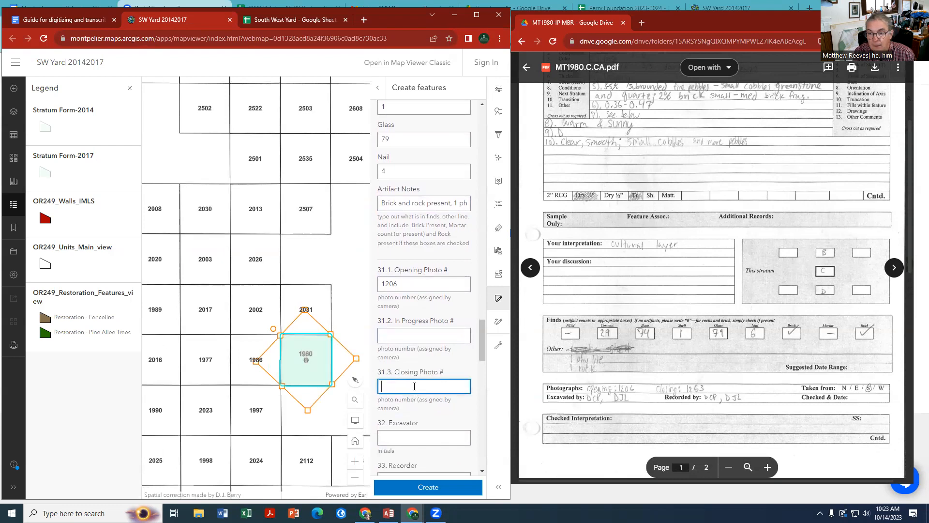
pyautogui.write('1263')
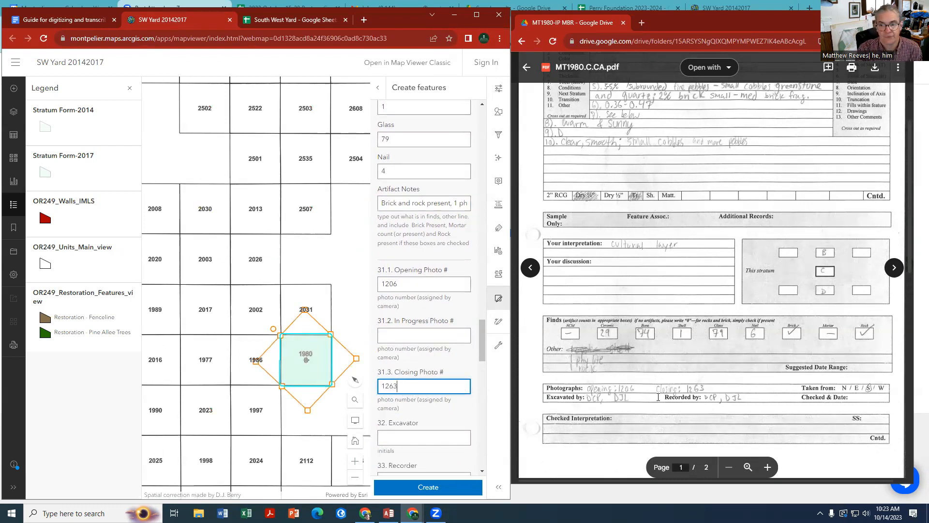
# Enter the excavators' initials from the record in the Excavator field and copy them into the Recorder field
pyautogui.click(402, 439)
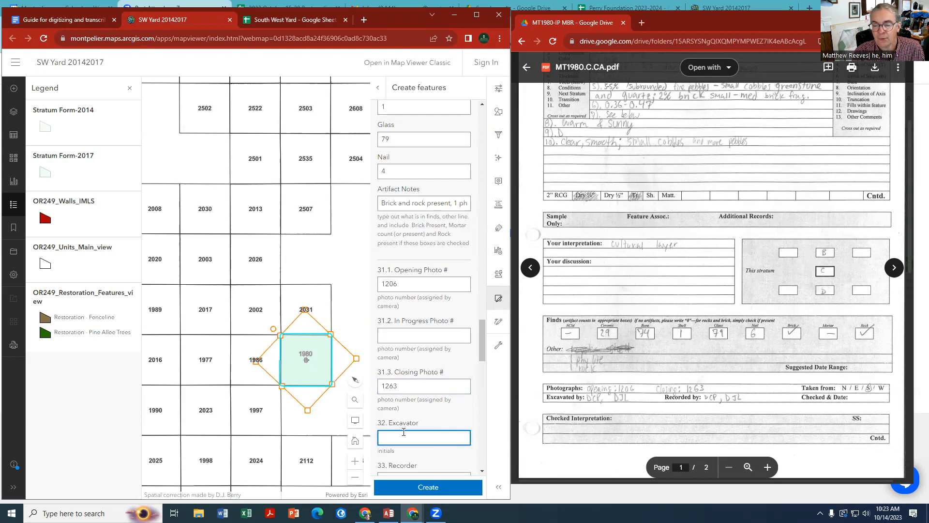
pyautogui.write('DCP')
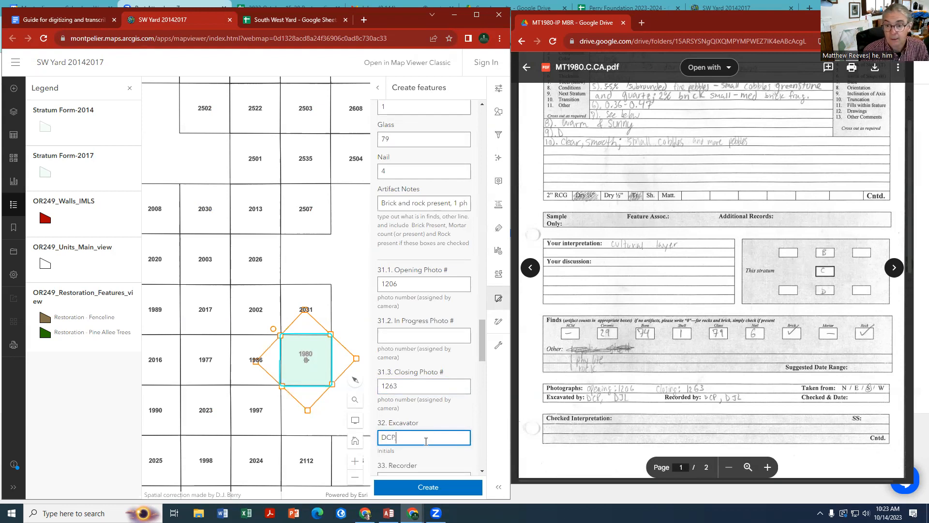
pyautogui.write(',DJL')
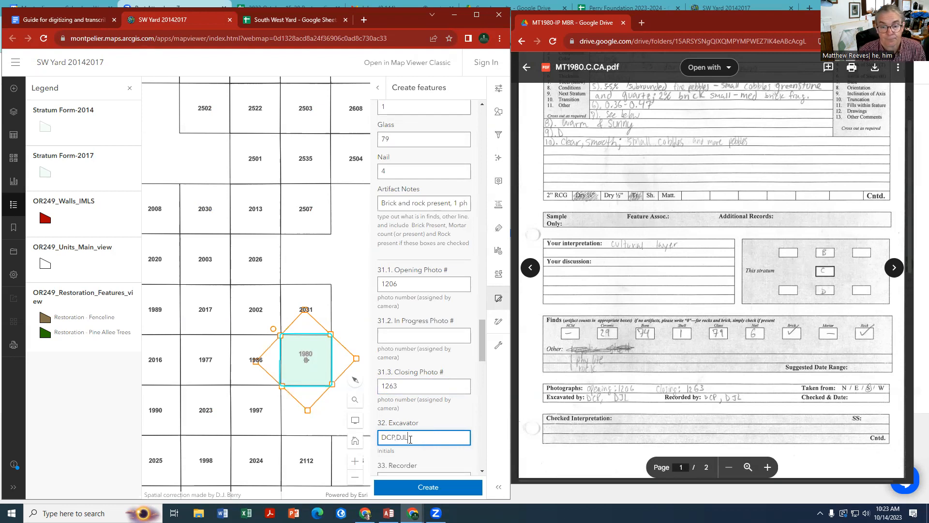
pyautogui.moveTo(409, 438); pyautogui.dragTo(370, 439)
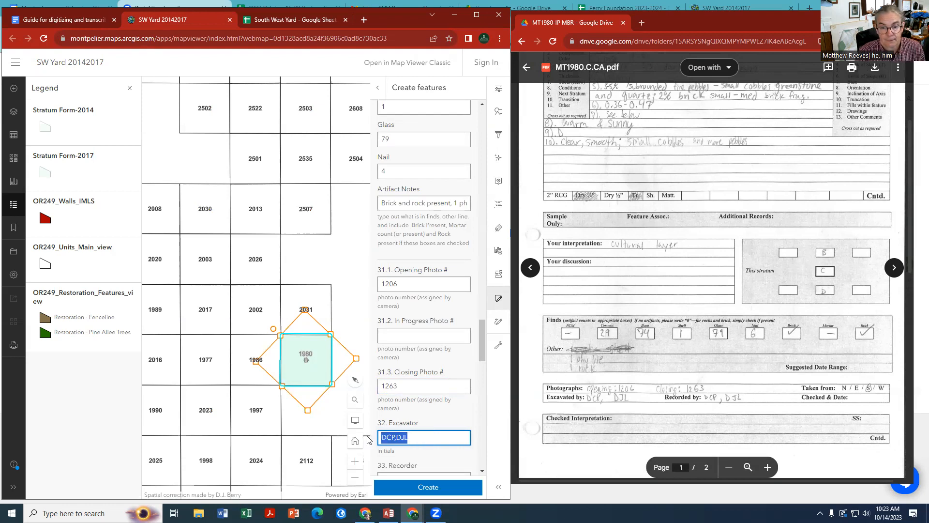
pyautogui.rightClick(388, 439)
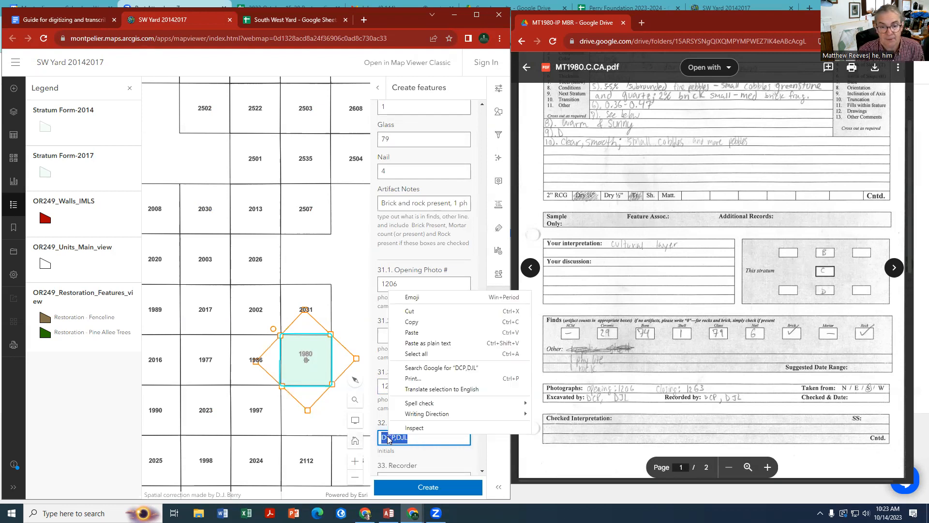
pyautogui.click(412, 322)
pyautogui.scroll(-4, 407, 387)
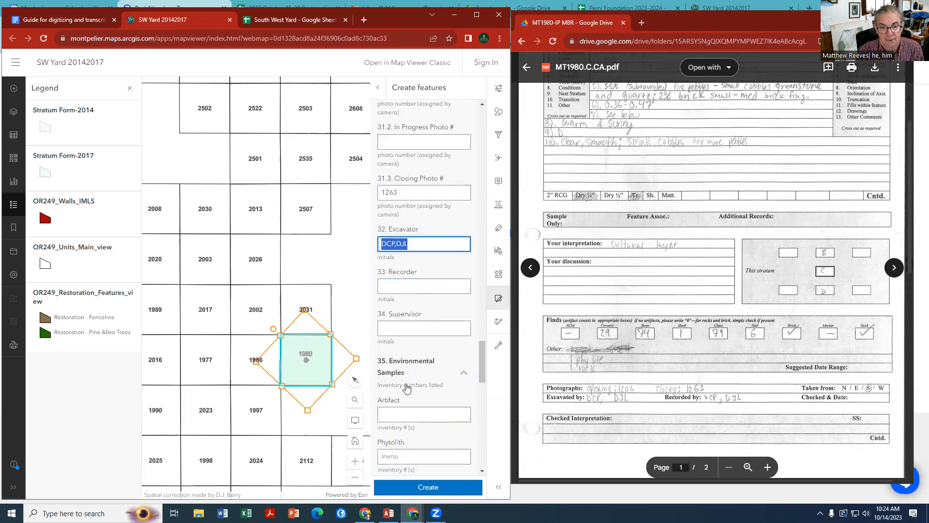
pyautogui.click(397, 286)
pyautogui.rightClick(397, 286)
pyautogui.click(420, 349)
# Enter "none listed" as Supervisor and set the Artifact inventory number to 24516 from the record's second page
pyautogui.click(391, 327)
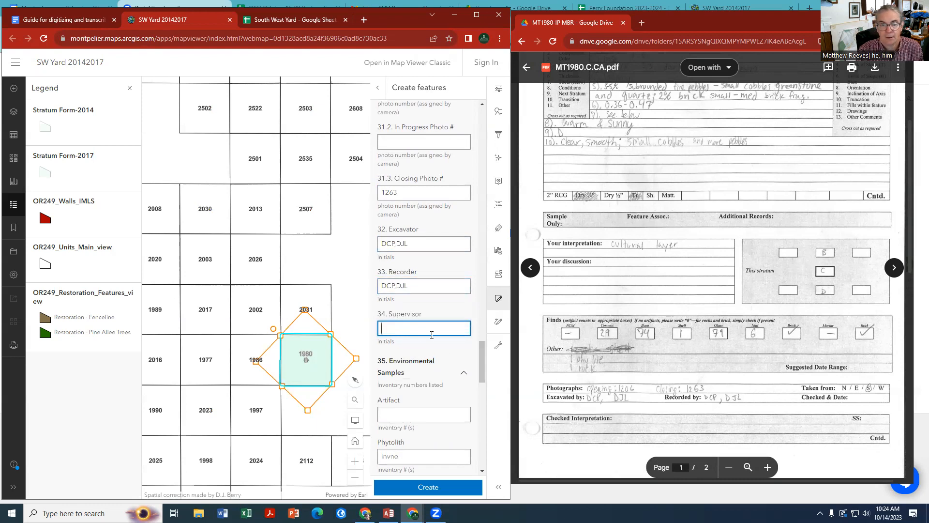
pyautogui.write('none listed')
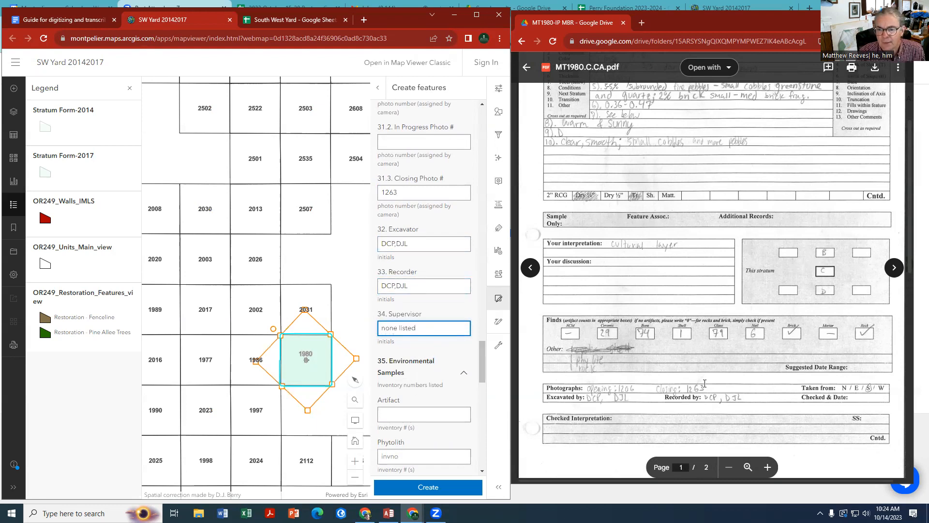
pyautogui.scroll(-5, 710, 370)
pyautogui.scroll(-1, 710, 370)
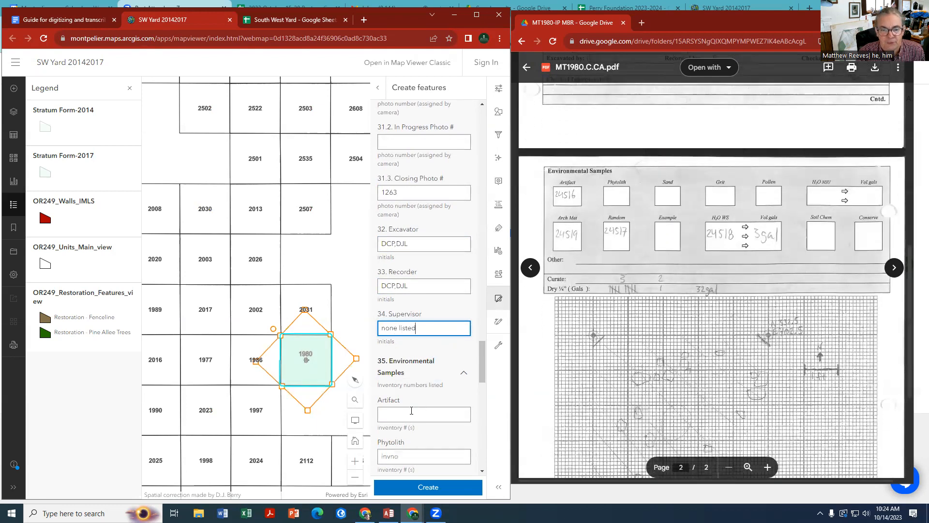
pyautogui.click(411, 411)
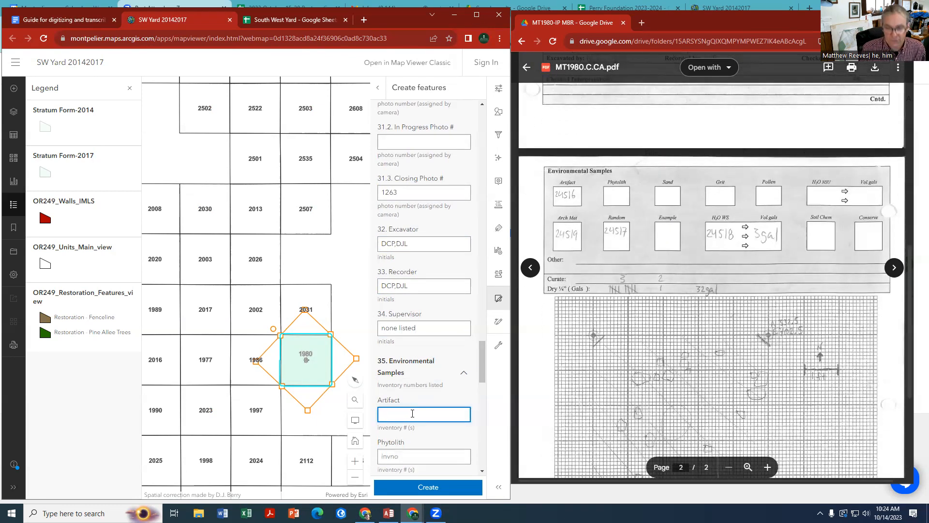
pyautogui.write('24516')
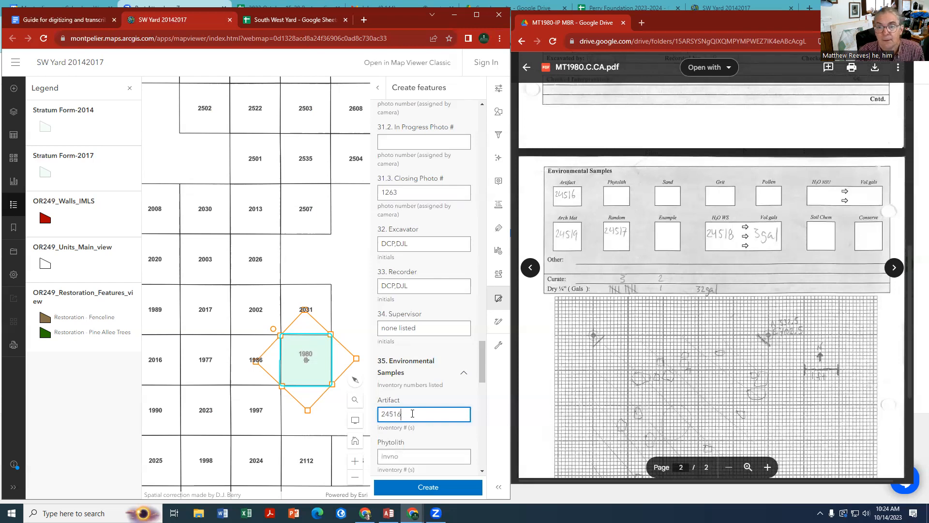
# Enter "none listed" as the Phytolith inventory number under Environmental Samples
pyautogui.scroll(-3, 412, 417)
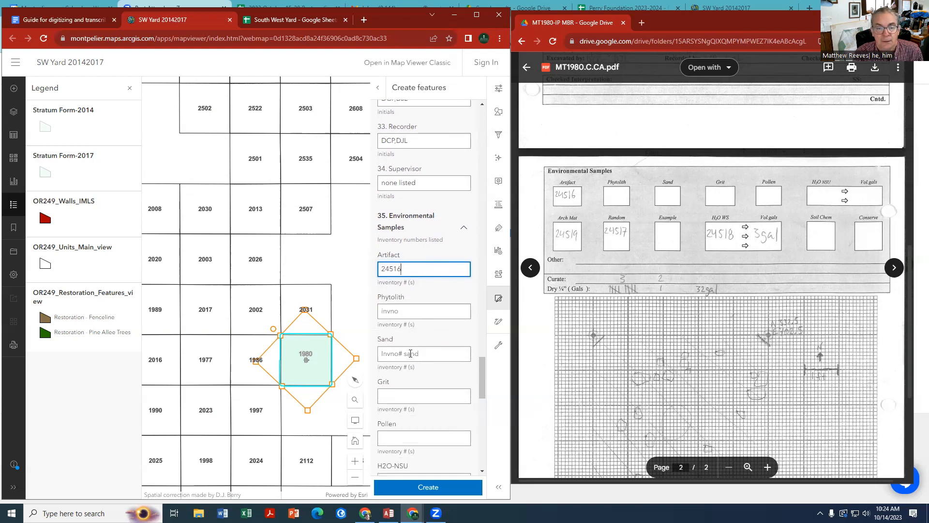
pyautogui.scroll(-1, 411, 353)
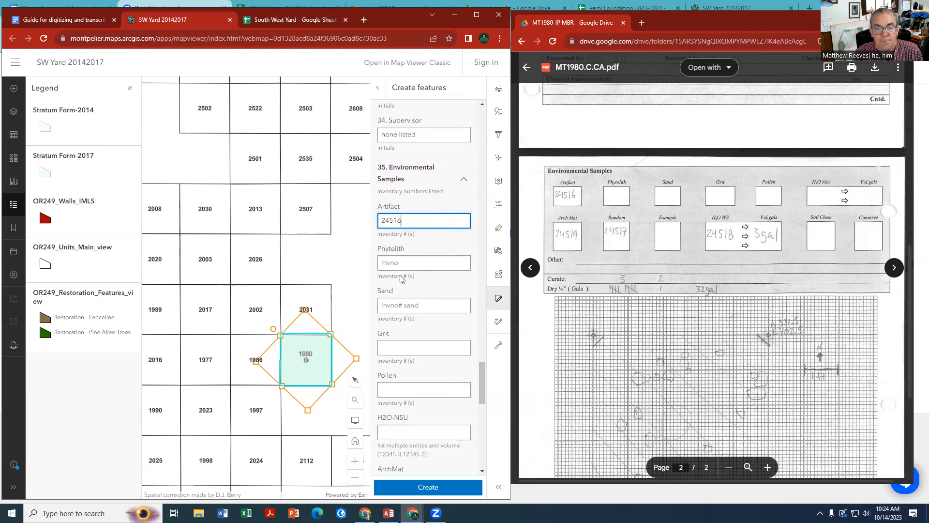
pyautogui.press('Tab')
pyautogui.press('Tab')
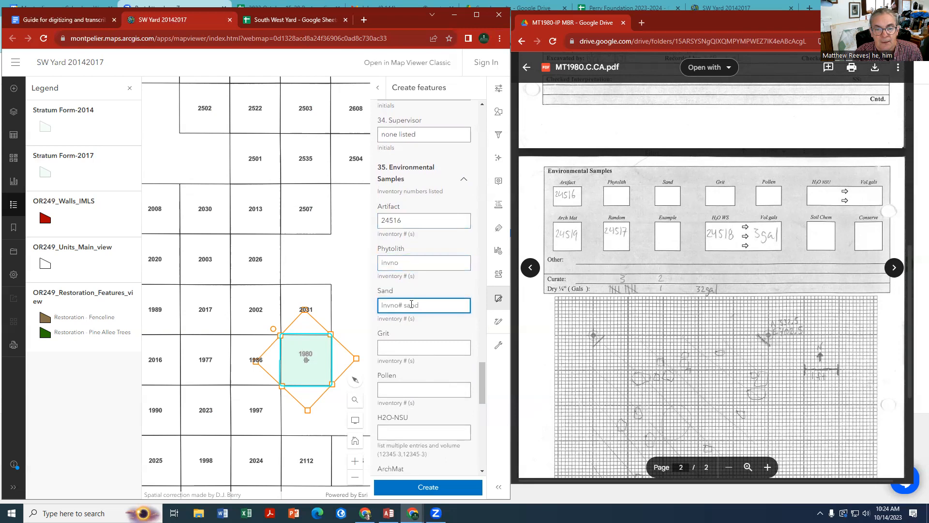
pyautogui.click(392, 261)
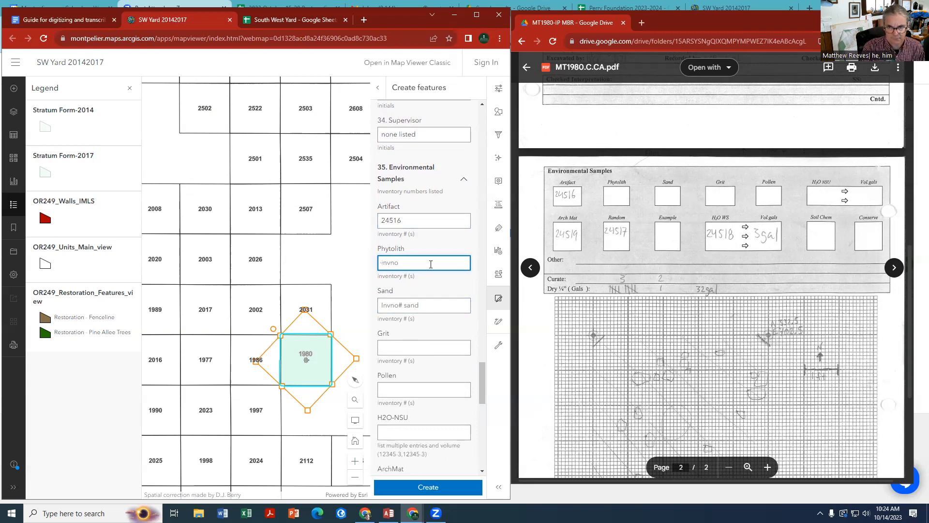
pyautogui.write('none listed')
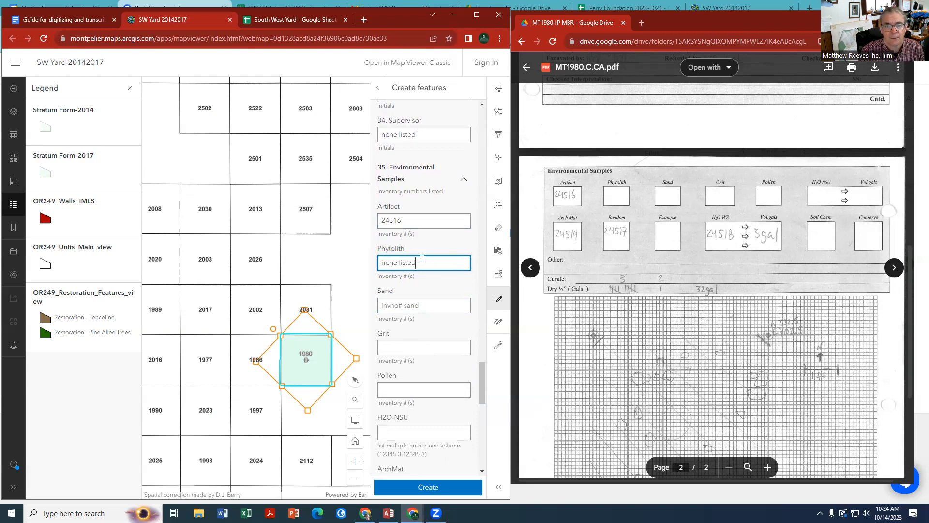
# Copy the Phytolith entry "none listed" into the Sand, Grit, Pollen and H2O-NSU fields
pyautogui.moveTo(419, 261); pyautogui.dragTo(355, 261)
pyautogui.rightClick(391, 261)
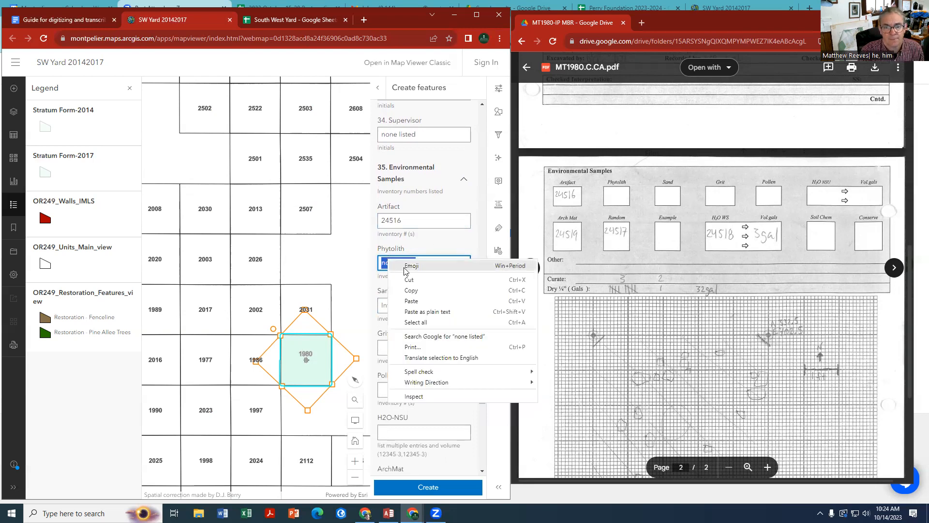
pyautogui.click(411, 290)
pyautogui.click(403, 305)
pyautogui.hotkey('ctrl', 'v')
pyautogui.click(394, 347)
pyautogui.hotkey('ctrl', 'v')
pyautogui.click(388, 387)
pyautogui.hotkey('ctrl', 'v')
pyautogui.scroll(-1, 389, 387)
pyautogui.click(388, 384)
pyautogui.hotkey('ctrl', 'v')
# Set the ArchMat inventory number to 24519 and the Random inventory number to 24517
pyautogui.click(393, 434)
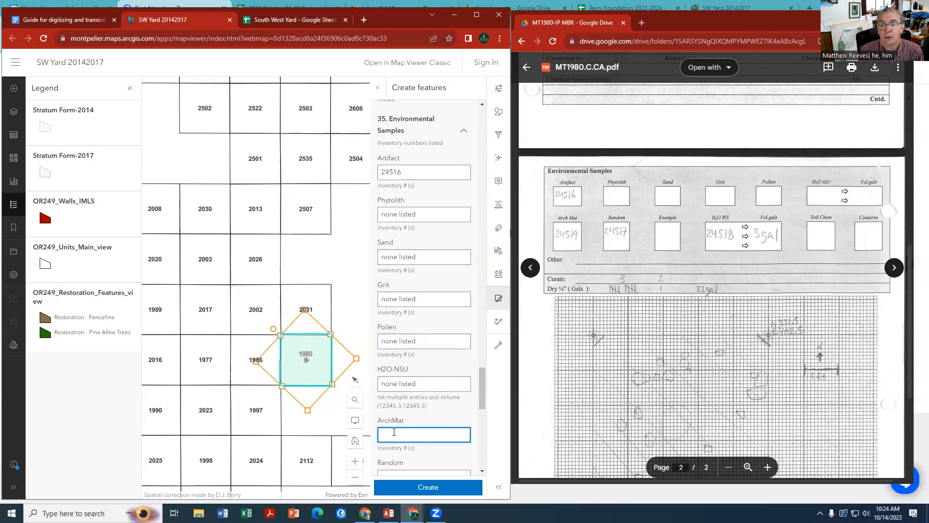
pyautogui.write('245129')
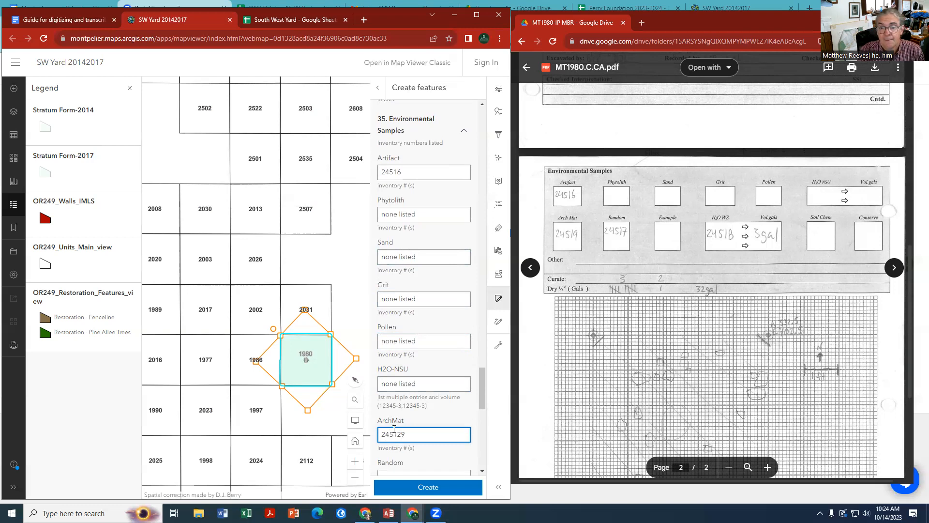
pyautogui.scroll(-1, 394, 429)
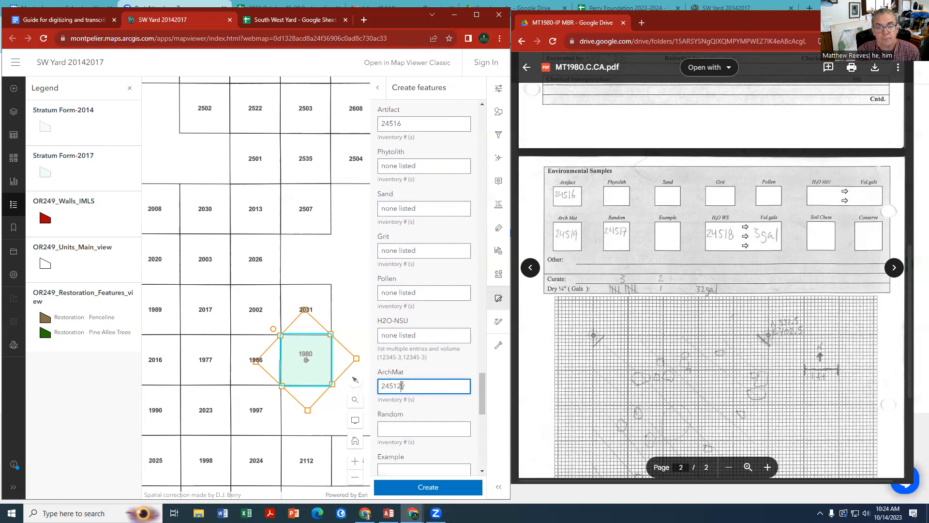
pyautogui.press('BackSpace')
pyautogui.press('BackSpace')
pyautogui.write('9')
pyautogui.click(395, 430)
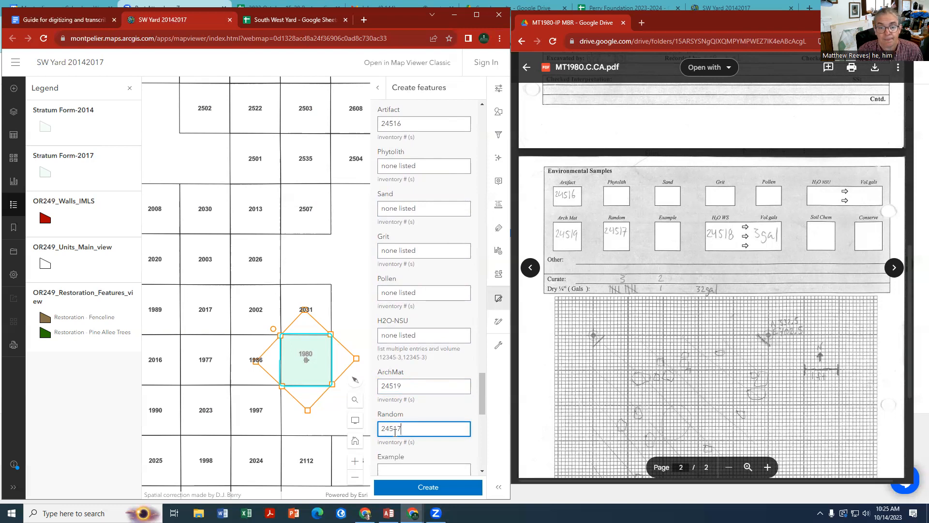
# Fill the Example, H2O-WS, Soil Chem, Conserve and H2O-1/4 fields with the copied "none listed"
pyautogui.scroll(-2, 395, 432)
pyautogui.click(400, 374)
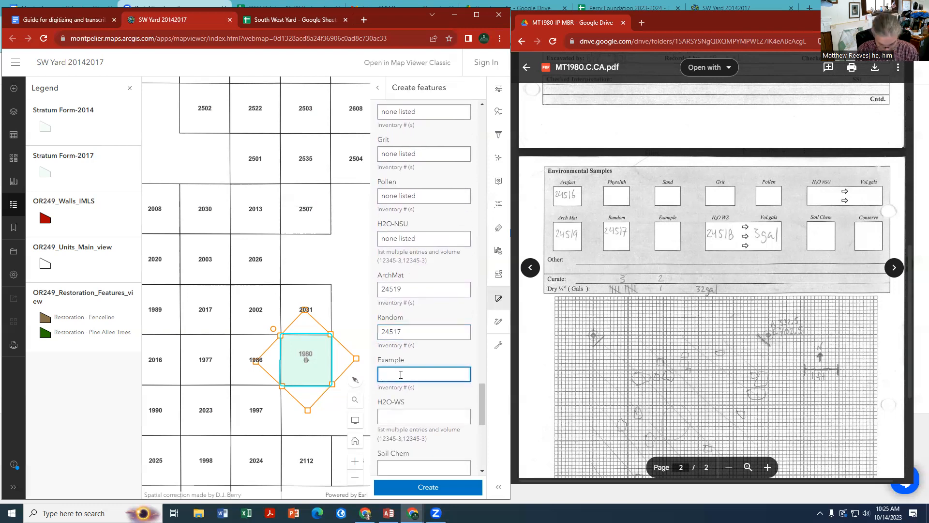
pyautogui.hotkey('ctrl', 'v')
pyautogui.press('Tab')
pyautogui.hotkey('ctrl', 'v')
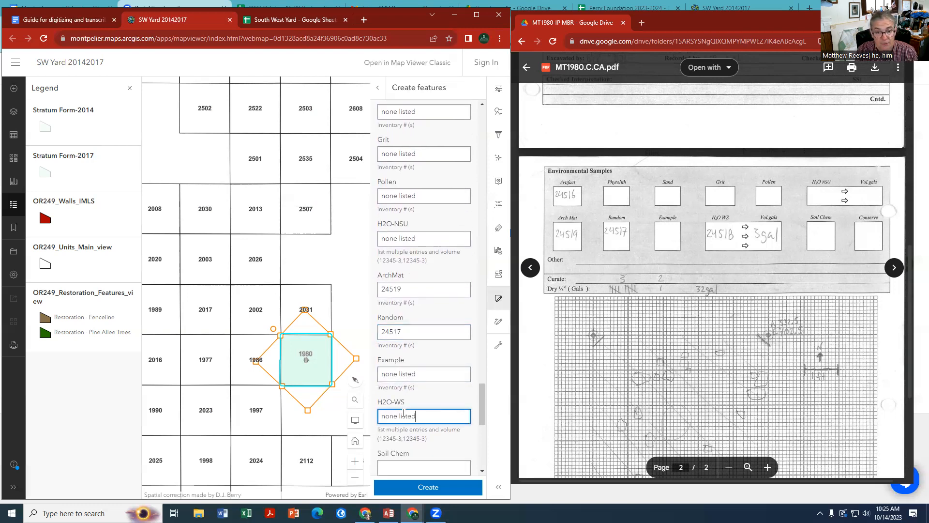
pyautogui.scroll(-1, 401, 375)
pyautogui.press('Tab')
pyautogui.hotkey('ctrl', 'v')
pyautogui.scroll(-2, 400, 321)
pyautogui.press('Tab')
pyautogui.hotkey('ctrl', 'v')
pyautogui.press('Tab')
pyautogui.hotkey('ctrl', 'v')
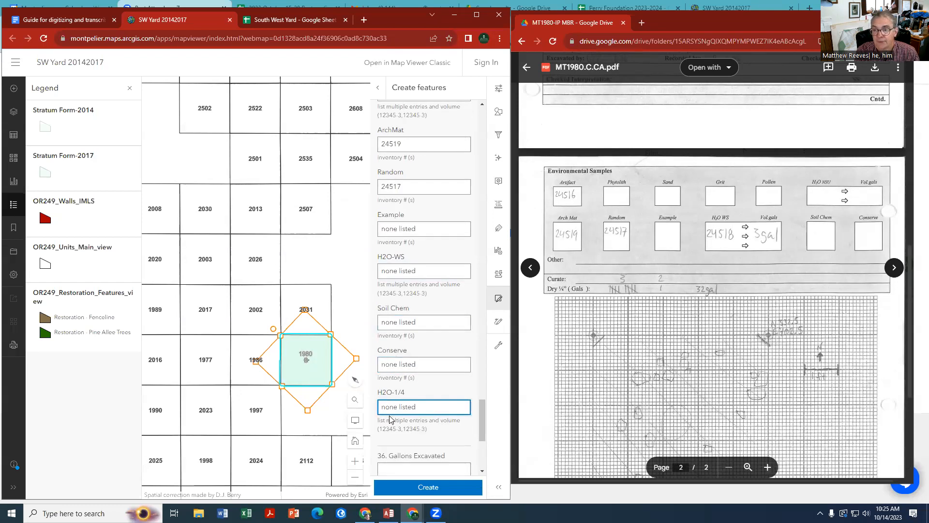
# Set Gallons Excavated to 32 and fill in Notes with "rock & stp are drawn in" from the record's Other Comments
pyautogui.scroll(-2, 390, 419)
pyautogui.click(403, 373)
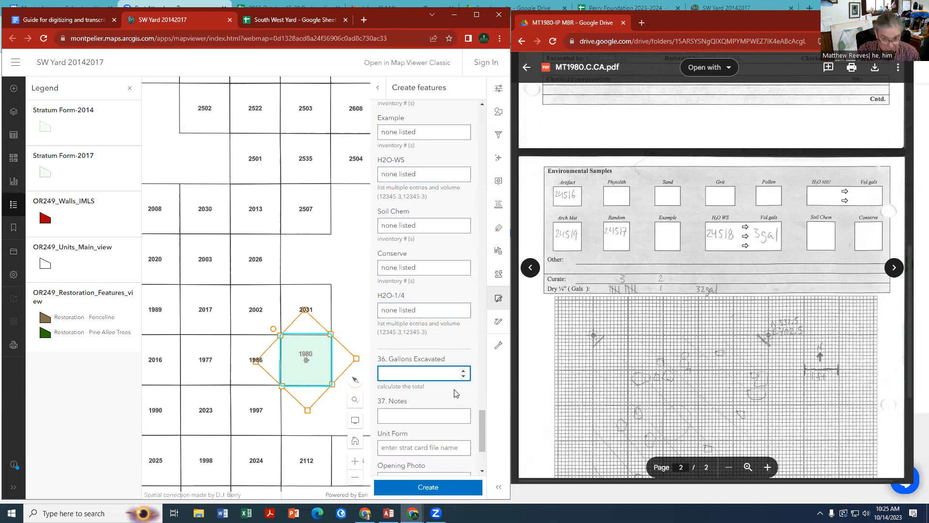
pyautogui.click(412, 416)
pyautogui.scroll(-5, 648, 375)
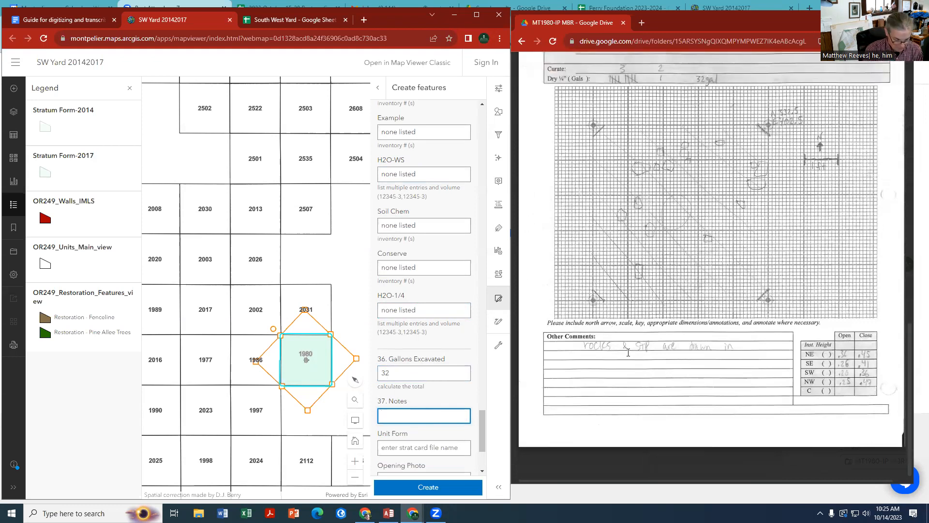
pyautogui.write('rock')
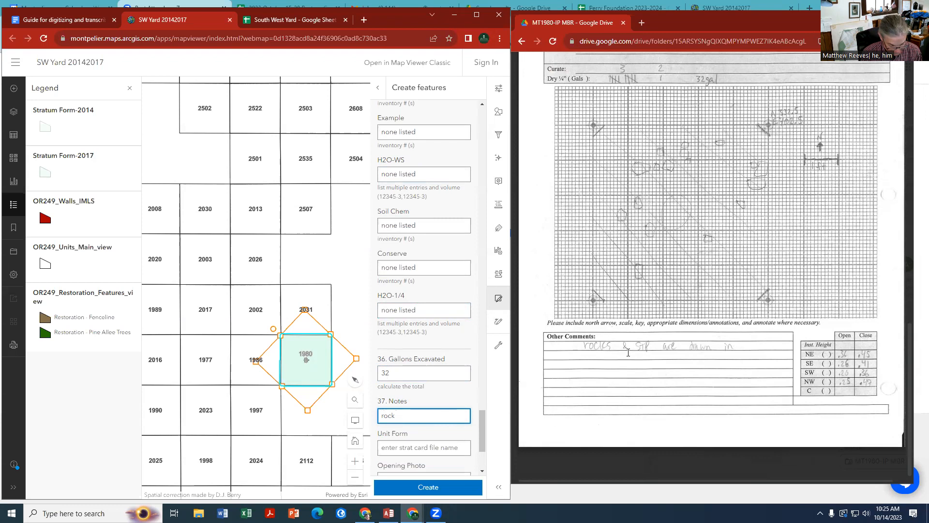
pyautogui.write(' & stp are drawn in on form')
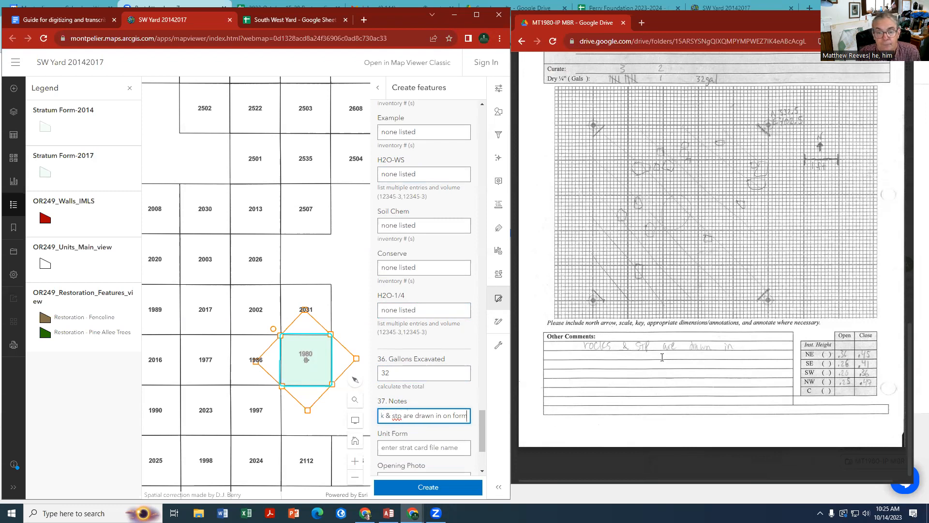
pyautogui.press('BackSpace')
pyautogui.press('BackSpace')
pyautogui.press('BackSpace')
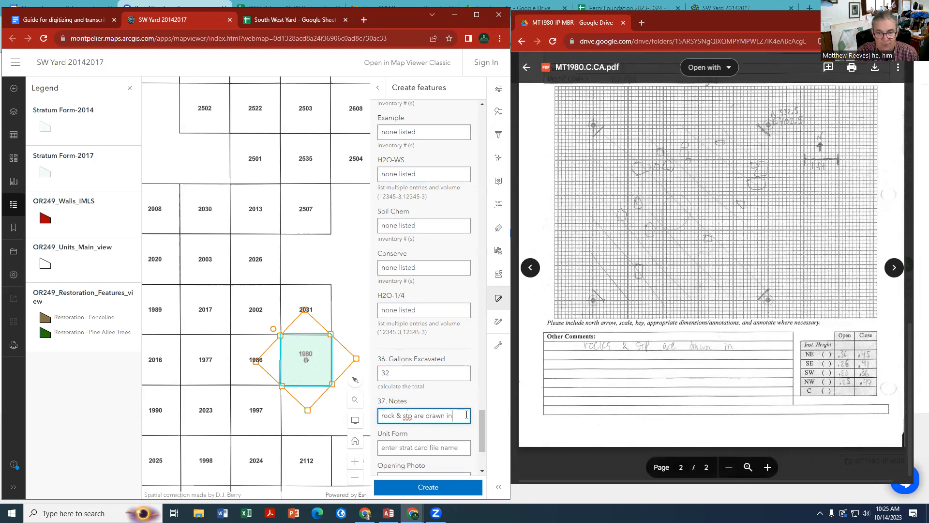
# Fill the Unit Form field with the scanned record's file name, MT1980.C.CA.pdf, copied from Google Drive
pyautogui.scroll(-1, 415, 426)
pyautogui.click(413, 404)
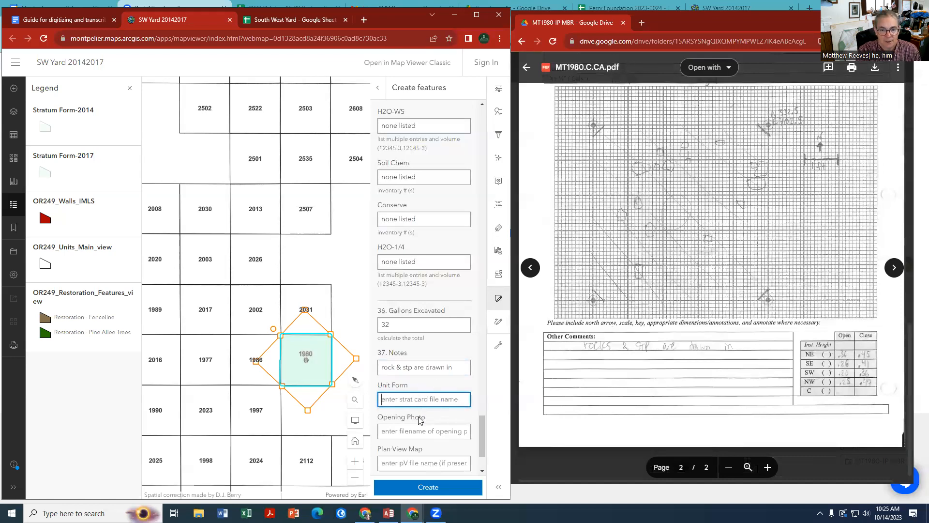
pyautogui.click(593, 69)
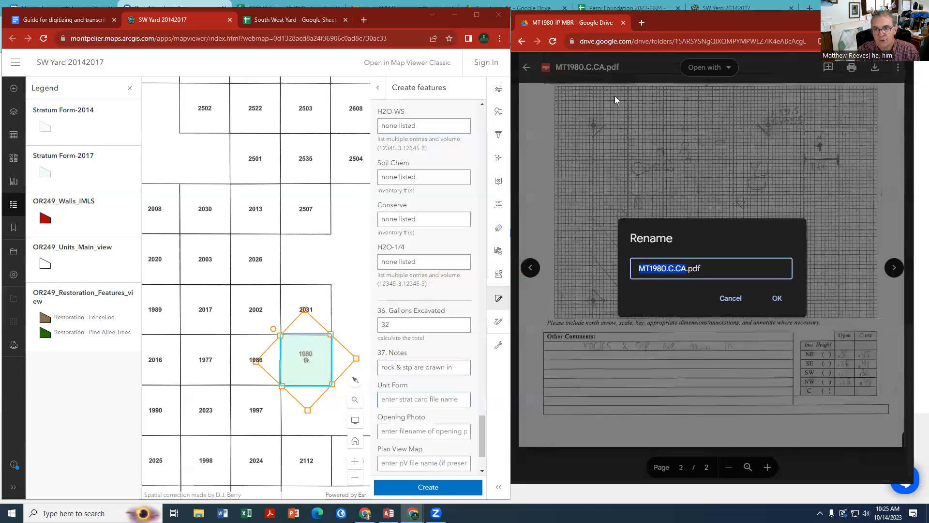
pyautogui.moveTo(705, 268); pyautogui.dragTo(638, 268)
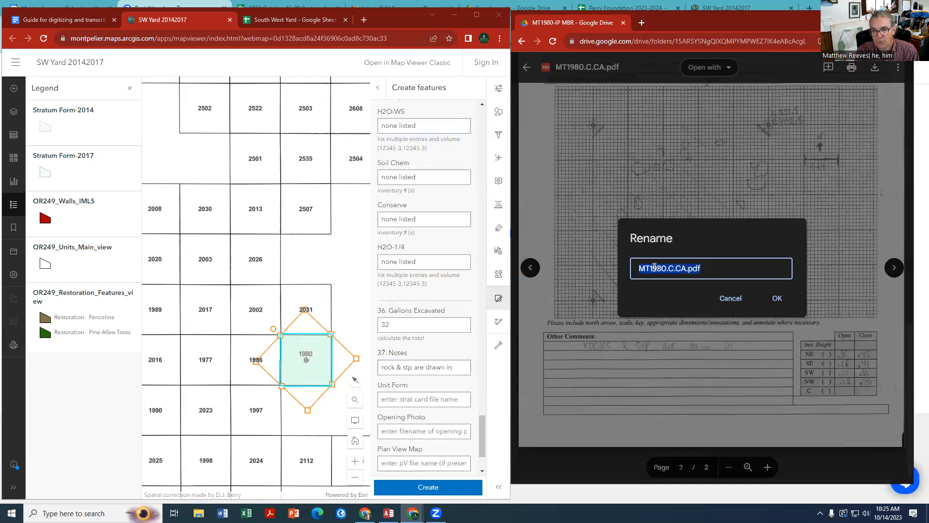
pyautogui.rightClick(654, 267)
pyautogui.click(679, 298)
pyautogui.click(396, 399)
pyautogui.hotkey('ctrl', 'v')
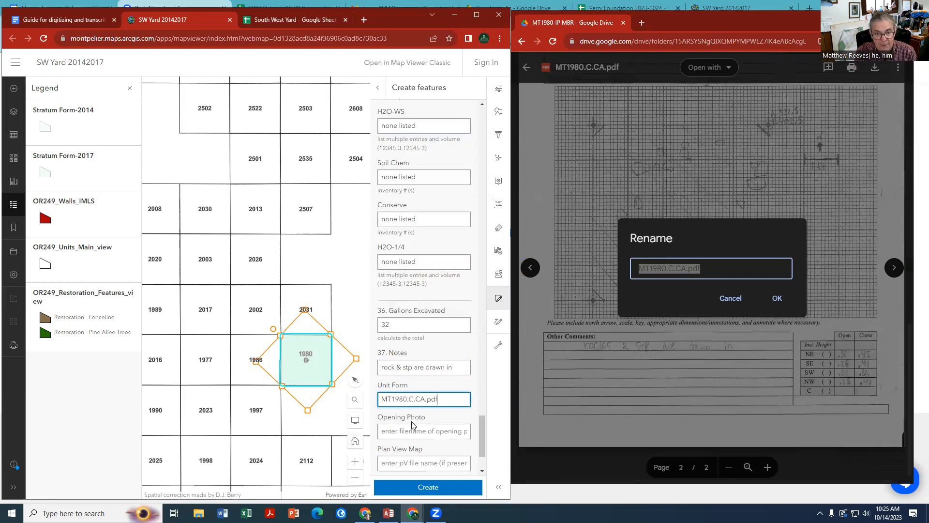
# Leave the scanned record without renaming it and open the stratum C photo MT1980.C.PH.JPG from the unit's Drive folder
pyautogui.click(408, 432)
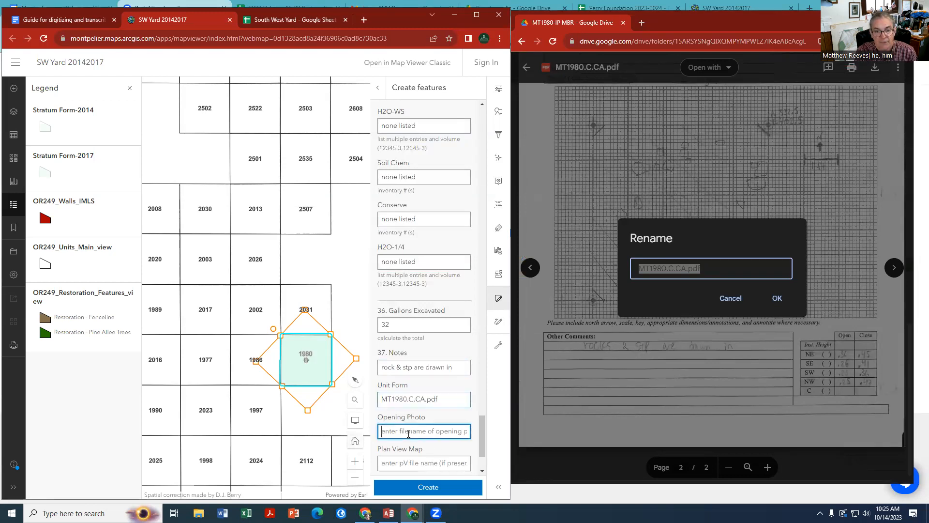
pyautogui.click(581, 67)
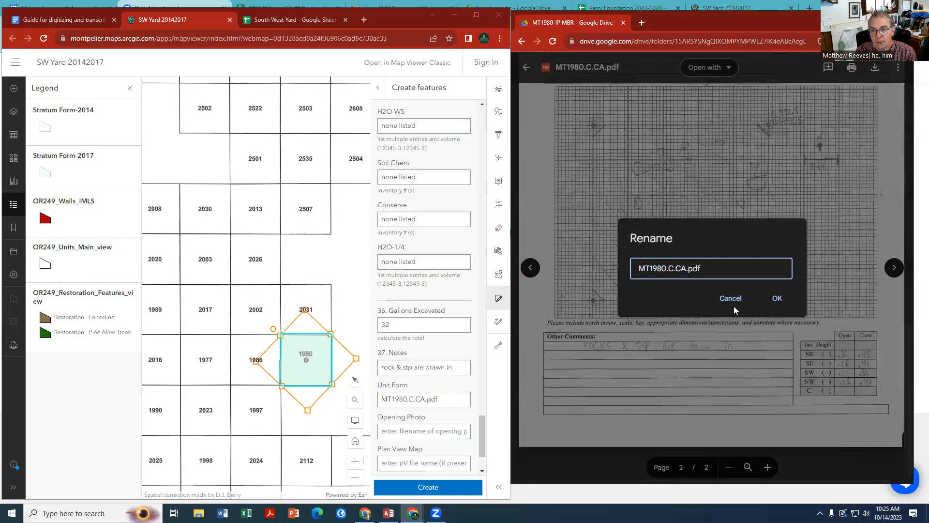
pyautogui.click(731, 300)
pyautogui.click(527, 68)
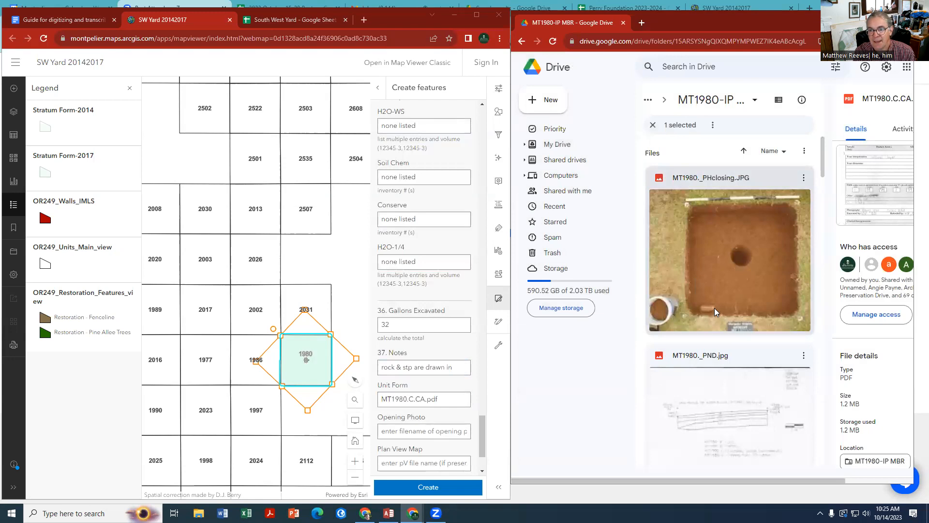
pyautogui.scroll(-5, 716, 292)
pyautogui.scroll(-10, 716, 292)
pyautogui.scroll(-10, 717, 296)
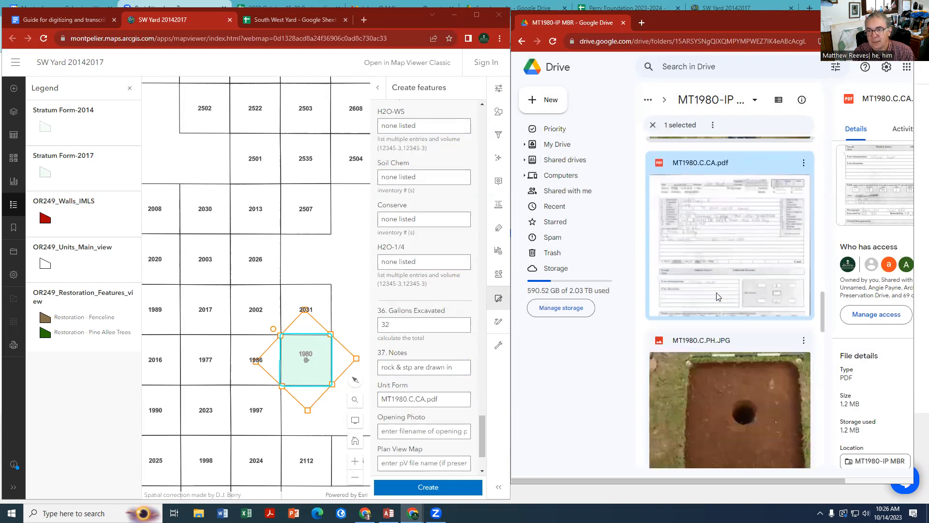
pyautogui.scroll(-2, 717, 293)
pyautogui.click(724, 305)
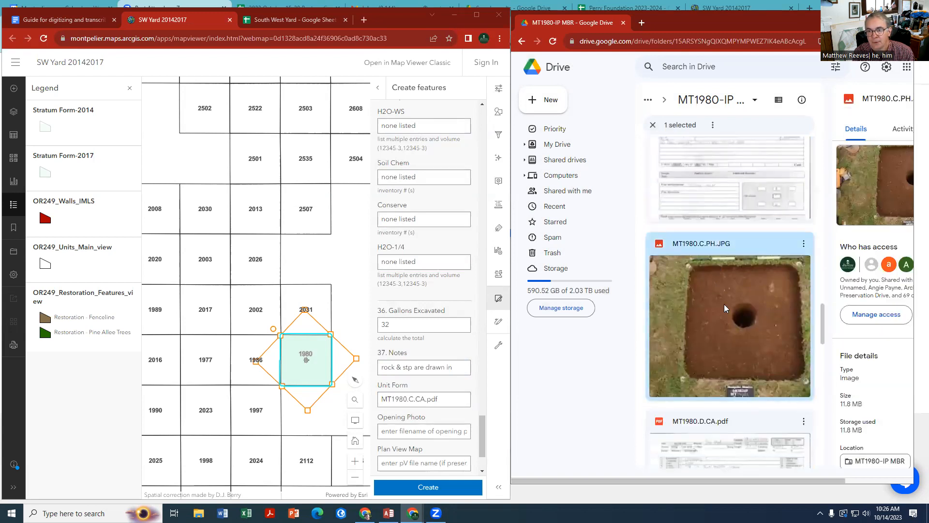
pyautogui.doubleClick(725, 304)
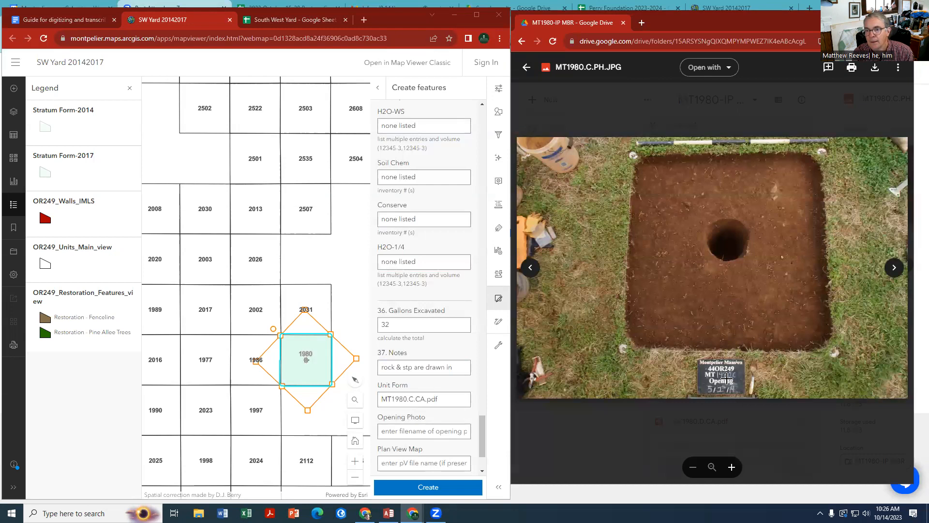
# Copy the photo's file name, MT1980.C.PH.JPG, into the Opening Photo field, leaving the Drive file unrenamed
pyautogui.click(570, 69)
pyautogui.moveTo(713, 267); pyautogui.dragTo(640, 267)
pyautogui.rightClick(672, 266)
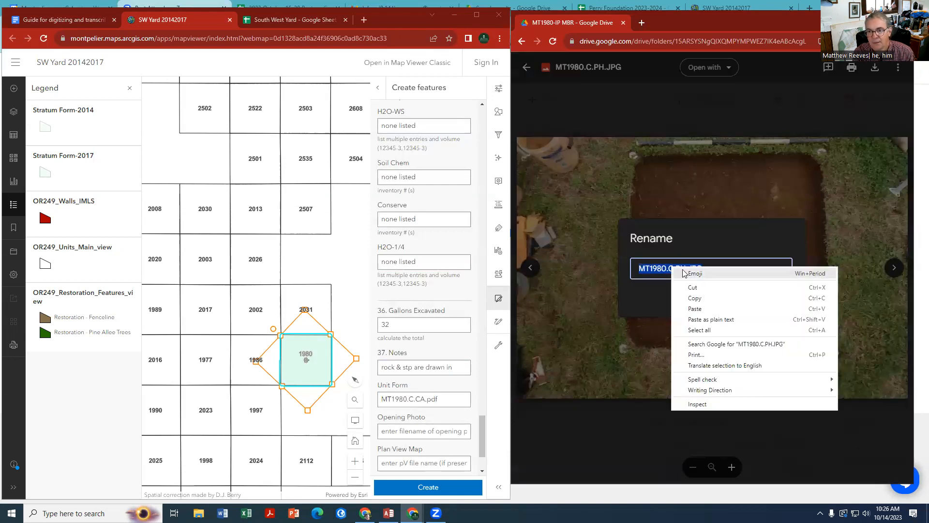
pyautogui.click(695, 298)
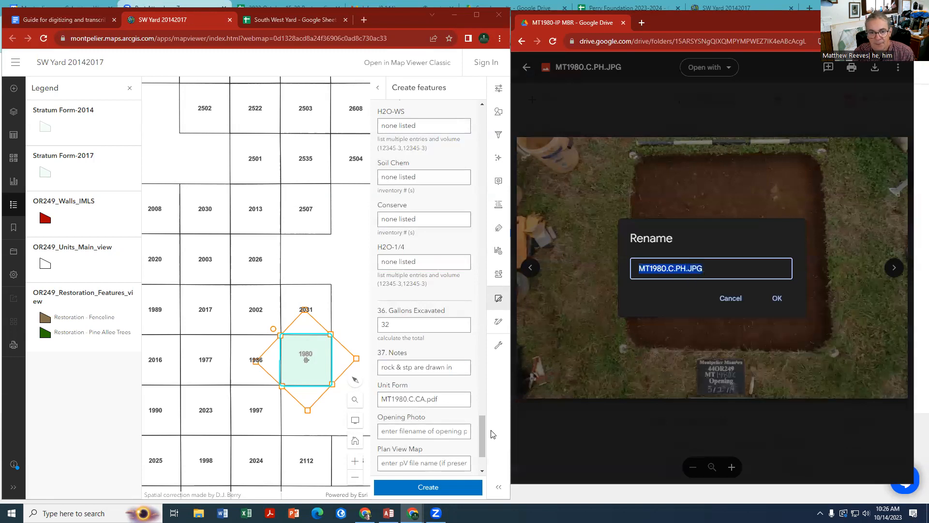
pyautogui.click(398, 433)
pyautogui.rightClick(397, 433)
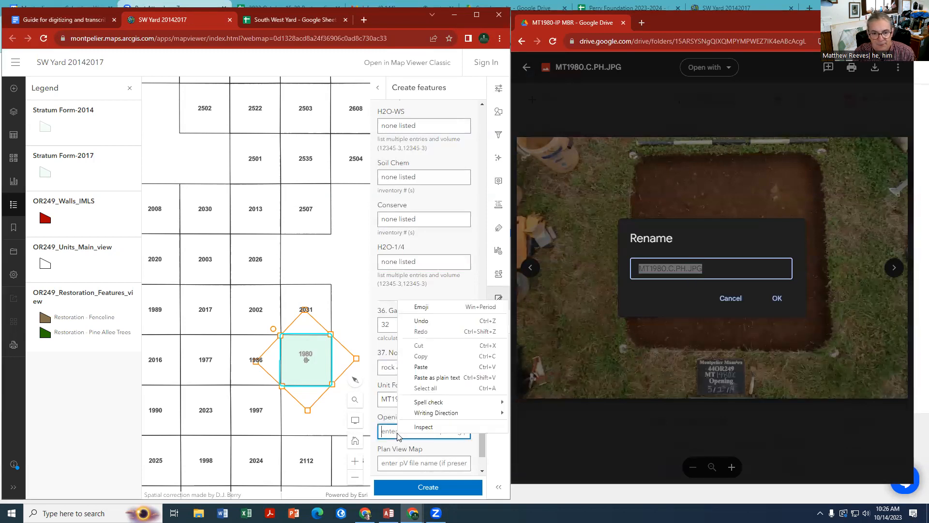
pyautogui.click(420, 367)
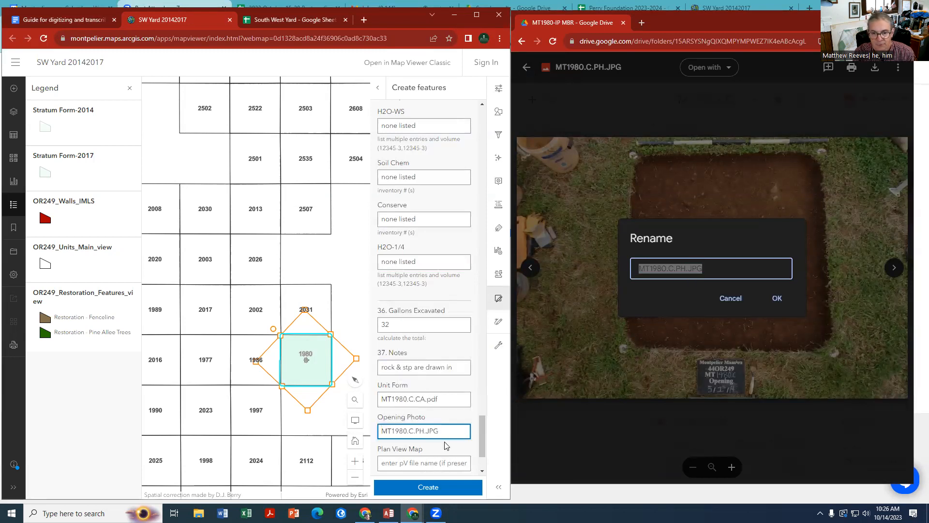
pyautogui.click(723, 301)
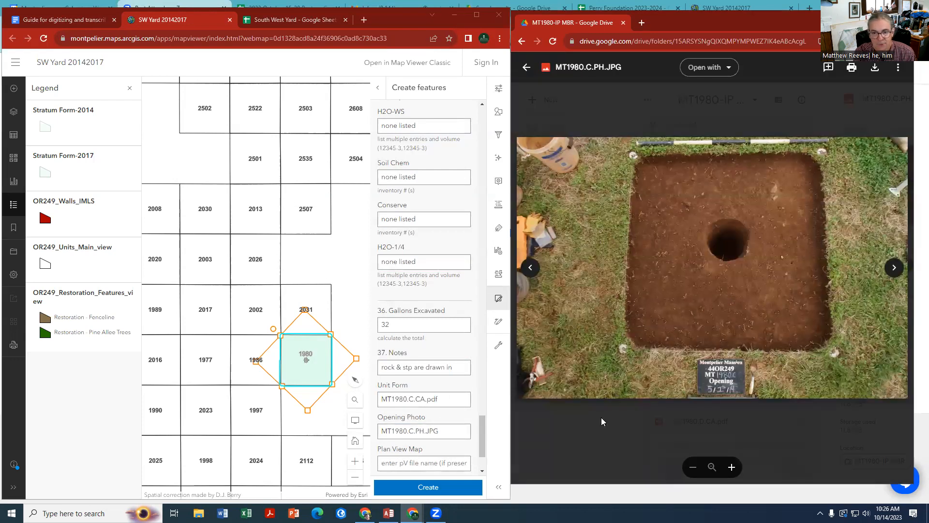
# Fill in the Plan View Map field with "none present"
pyautogui.scroll(-1, 401, 460)
pyautogui.click(407, 414)
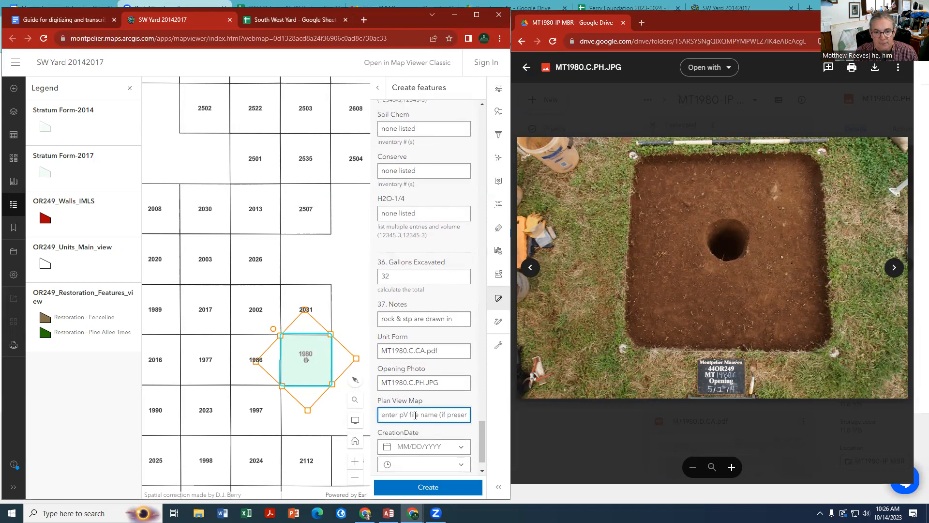
pyautogui.write('none present')
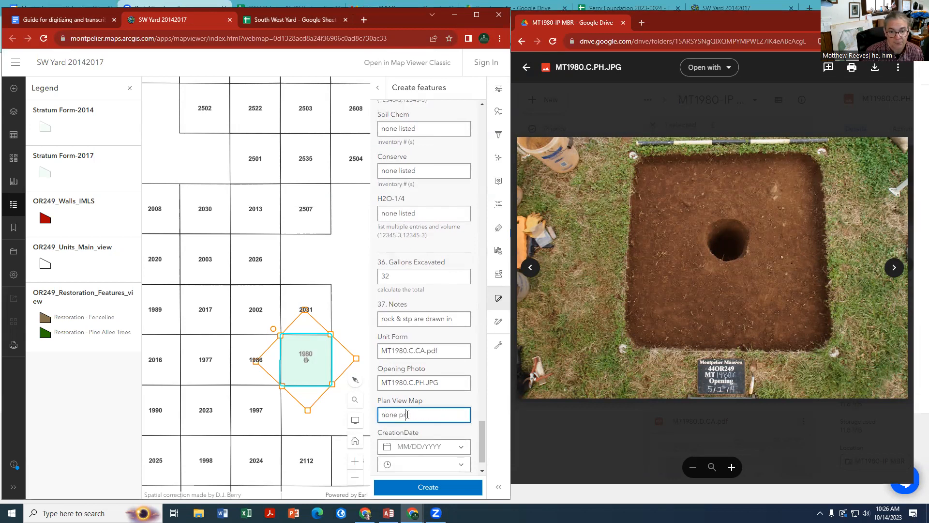
# Set the CreationDate to 10/14/2023, enter the creator's initials and create the stratum feature
pyautogui.click(431, 446)
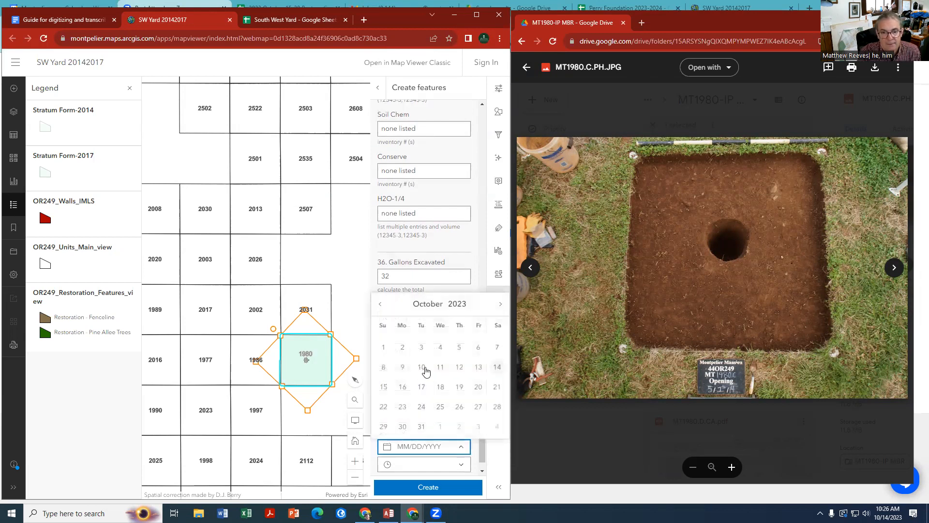
pyautogui.click(497, 366)
pyautogui.scroll(-1, 432, 404)
pyautogui.click(395, 450)
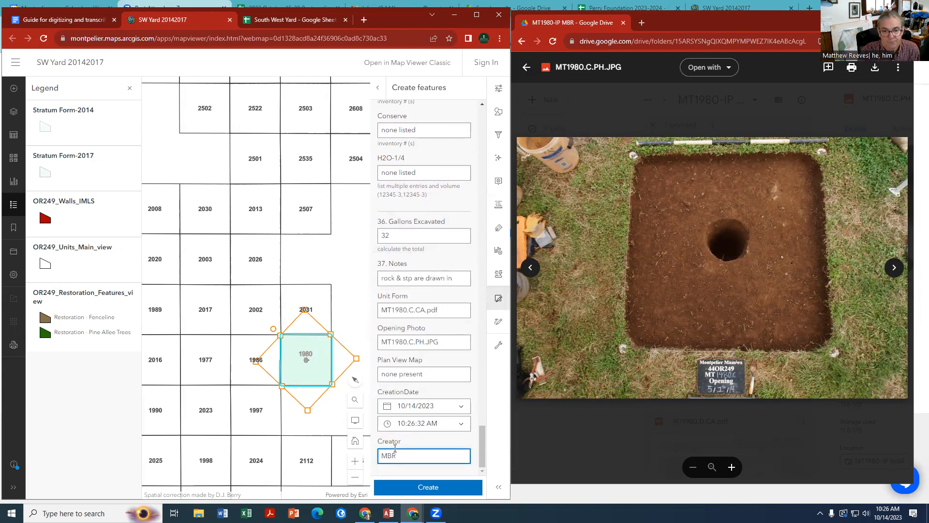
pyautogui.click(433, 487)
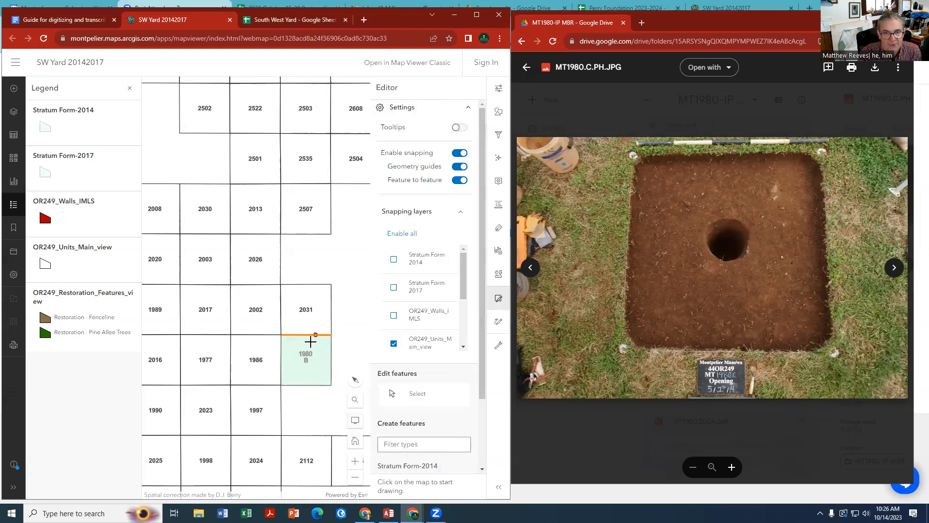
# Maximize the map window and review the saved MT1980.C record in the pop-up of unit 1980
pyautogui.click(477, 16)
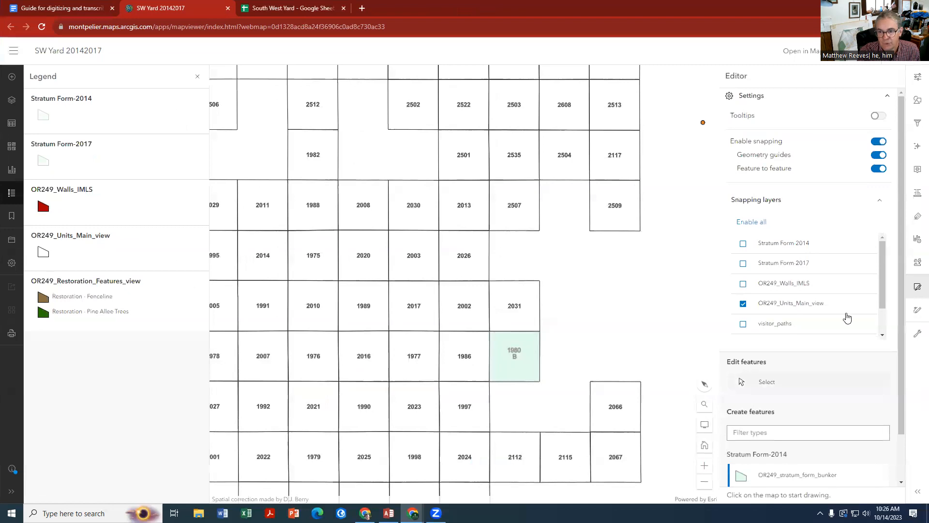
pyautogui.click(918, 77)
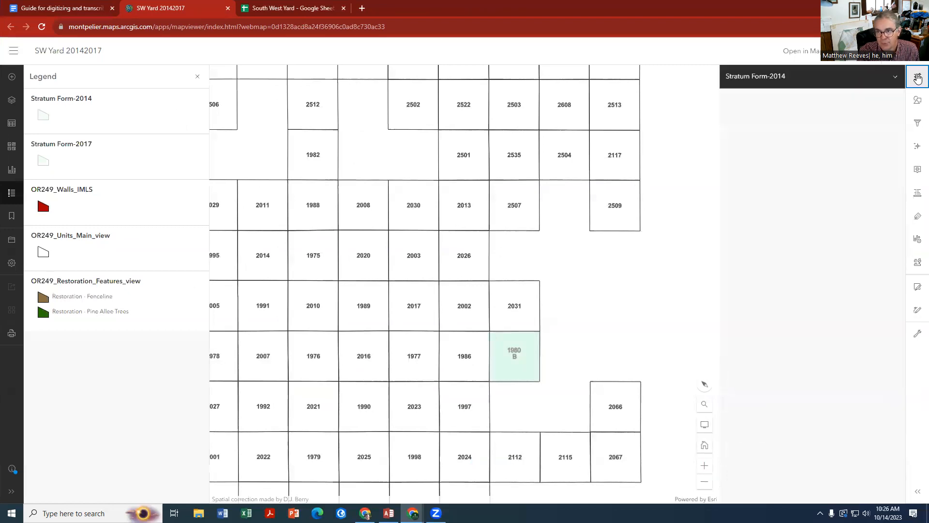
pyautogui.click(519, 370)
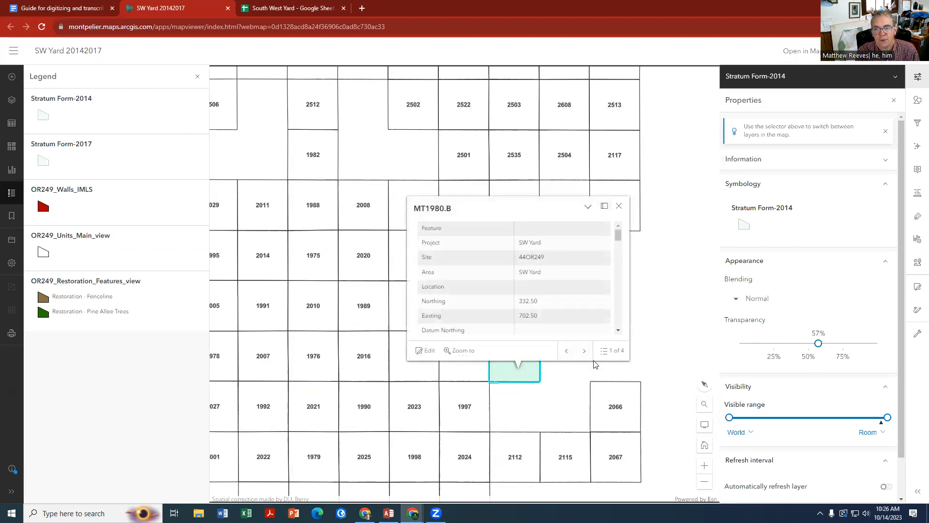
pyautogui.click(584, 350)
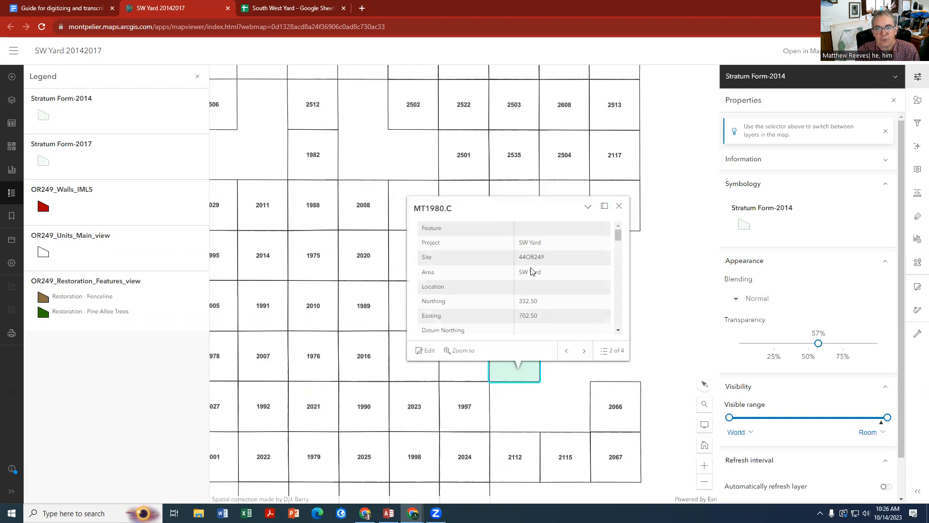
pyautogui.scroll(-10, 532, 271)
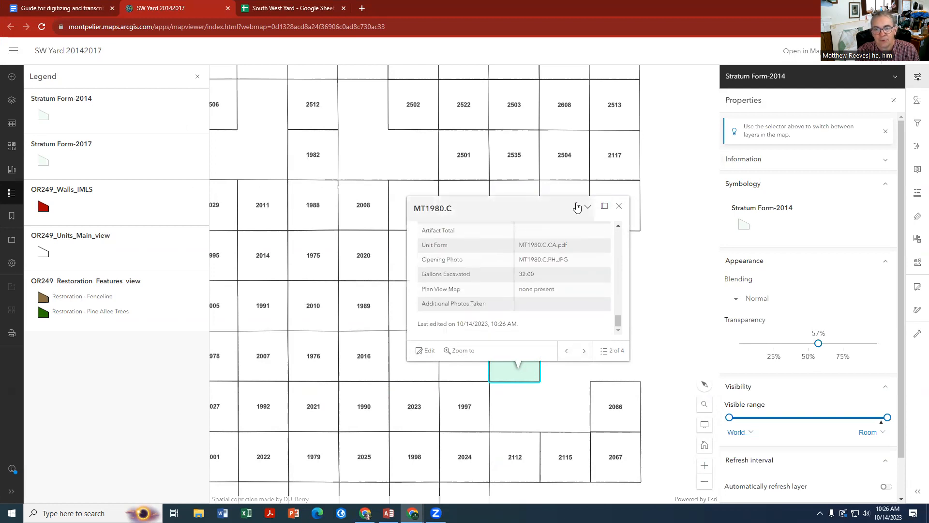
pyautogui.click(619, 206)
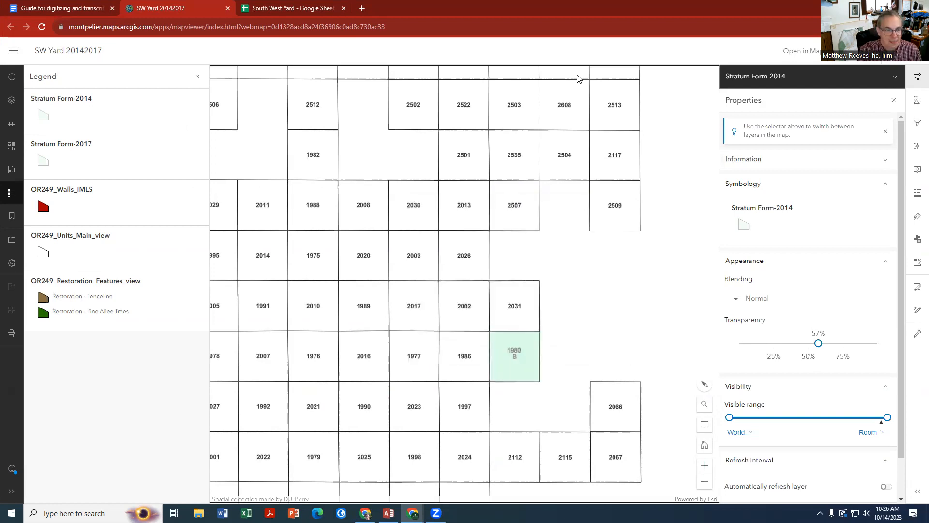